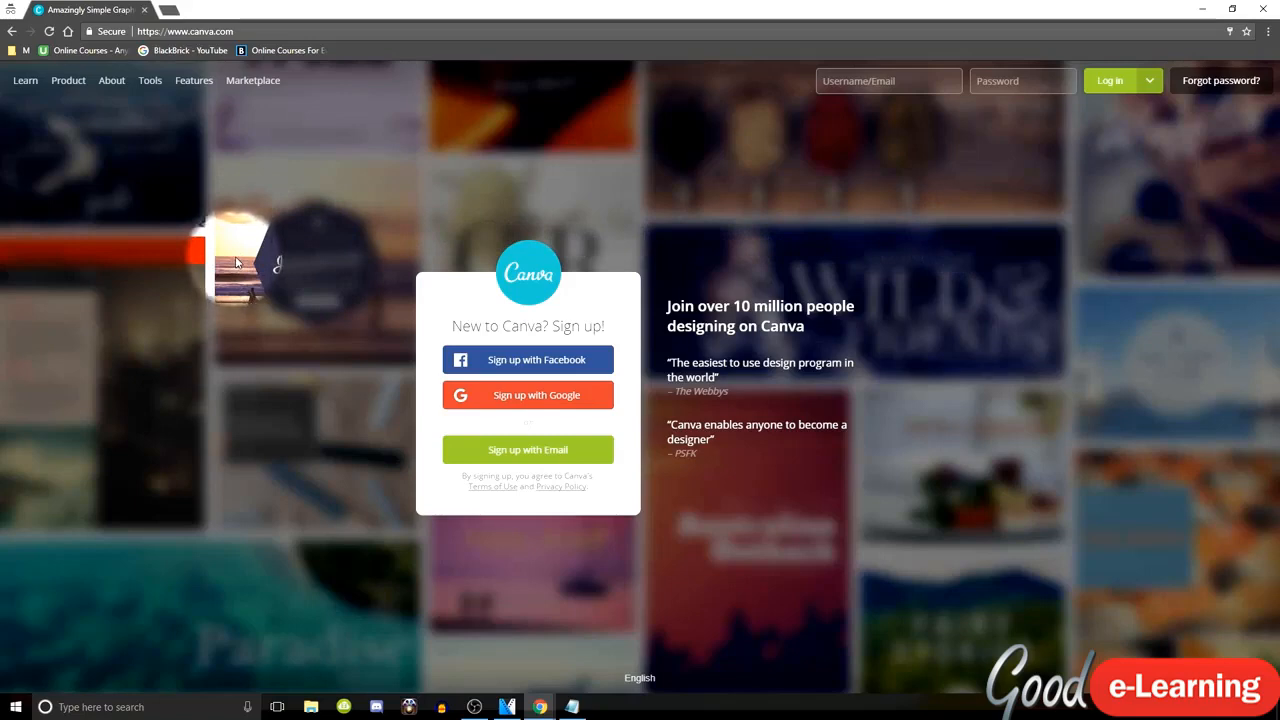
# - Open the product pricing page and compare the plans' yearly and monthly billing
pyautogui.moveTo(155, 93)
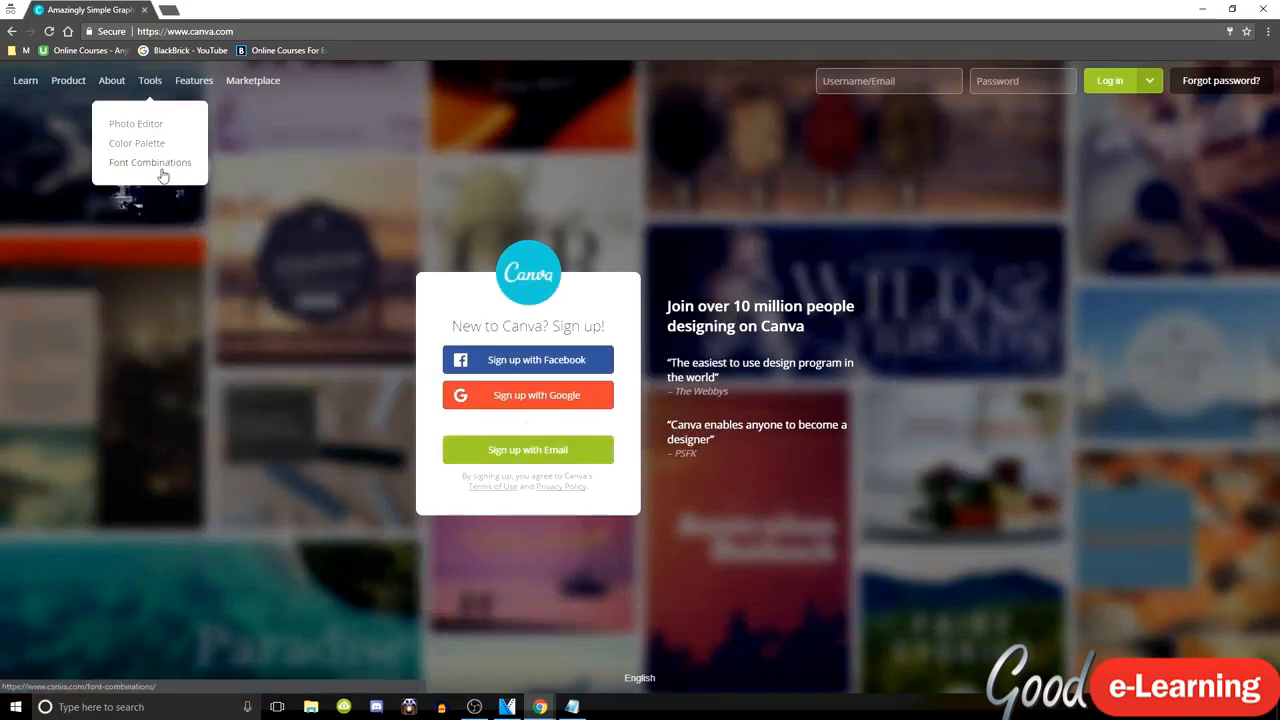
pyautogui.moveTo(111, 80)
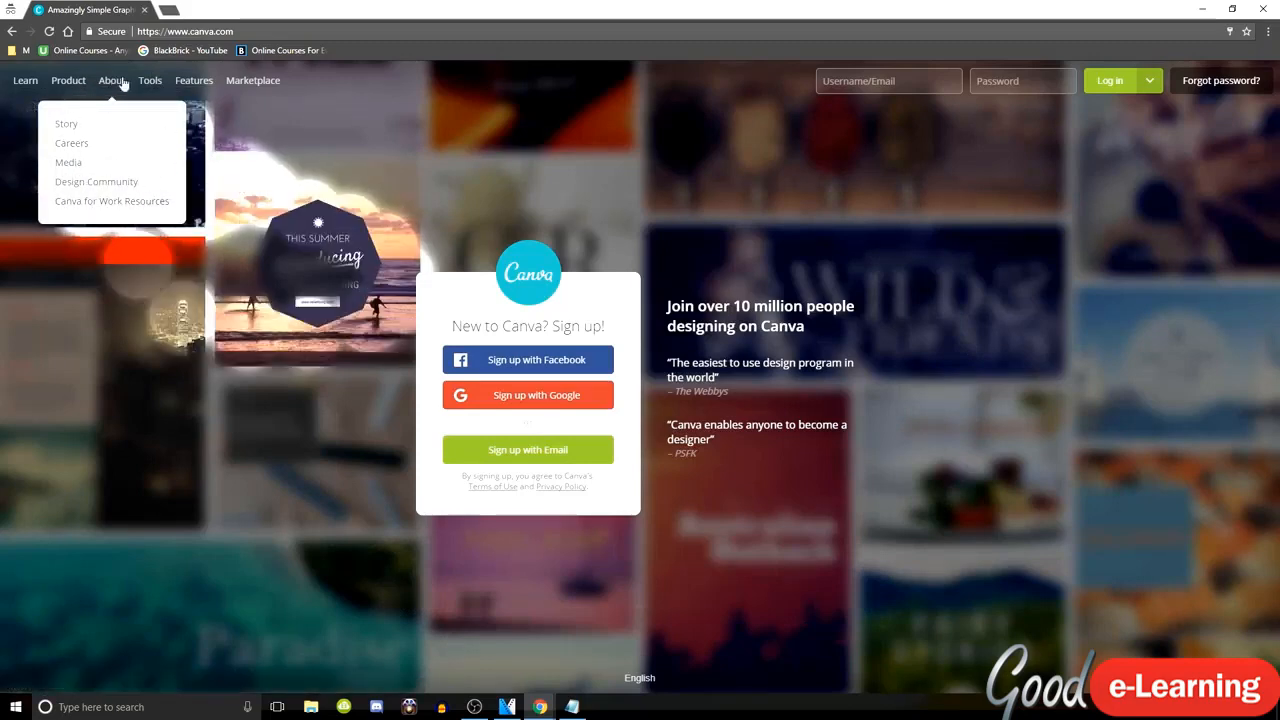
pyautogui.moveTo(68, 82)
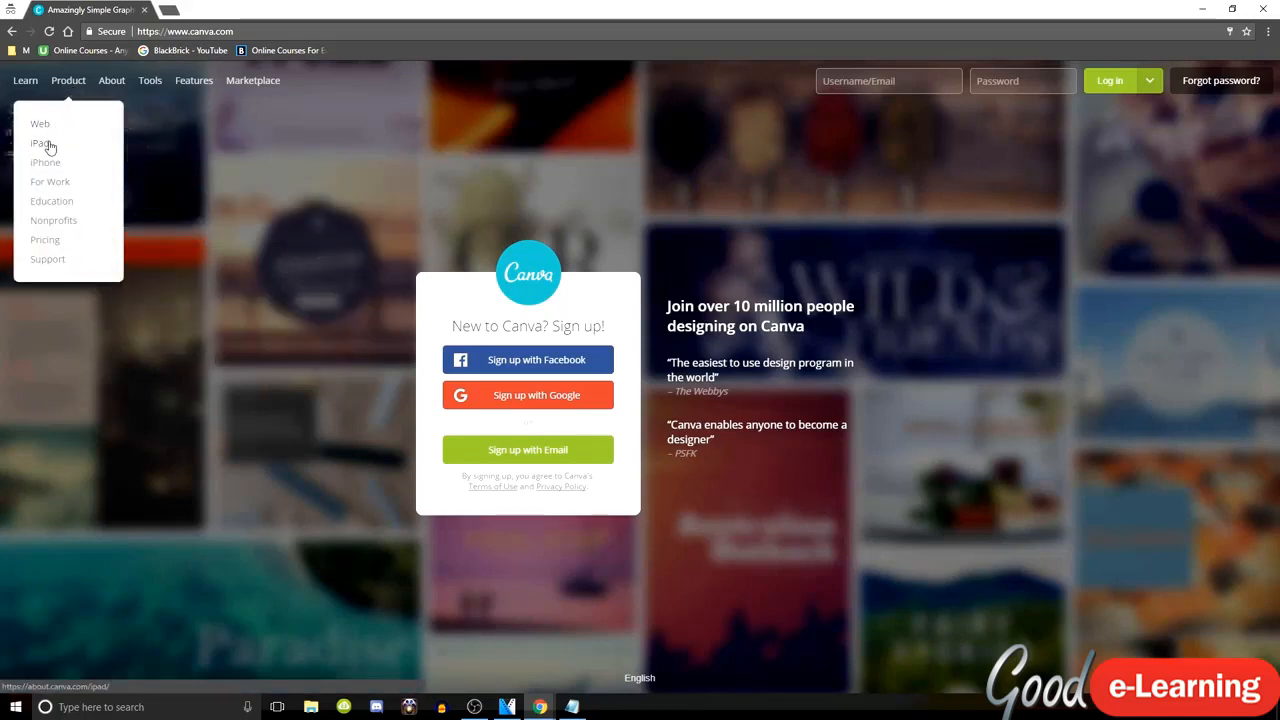
pyautogui.click(45, 241)
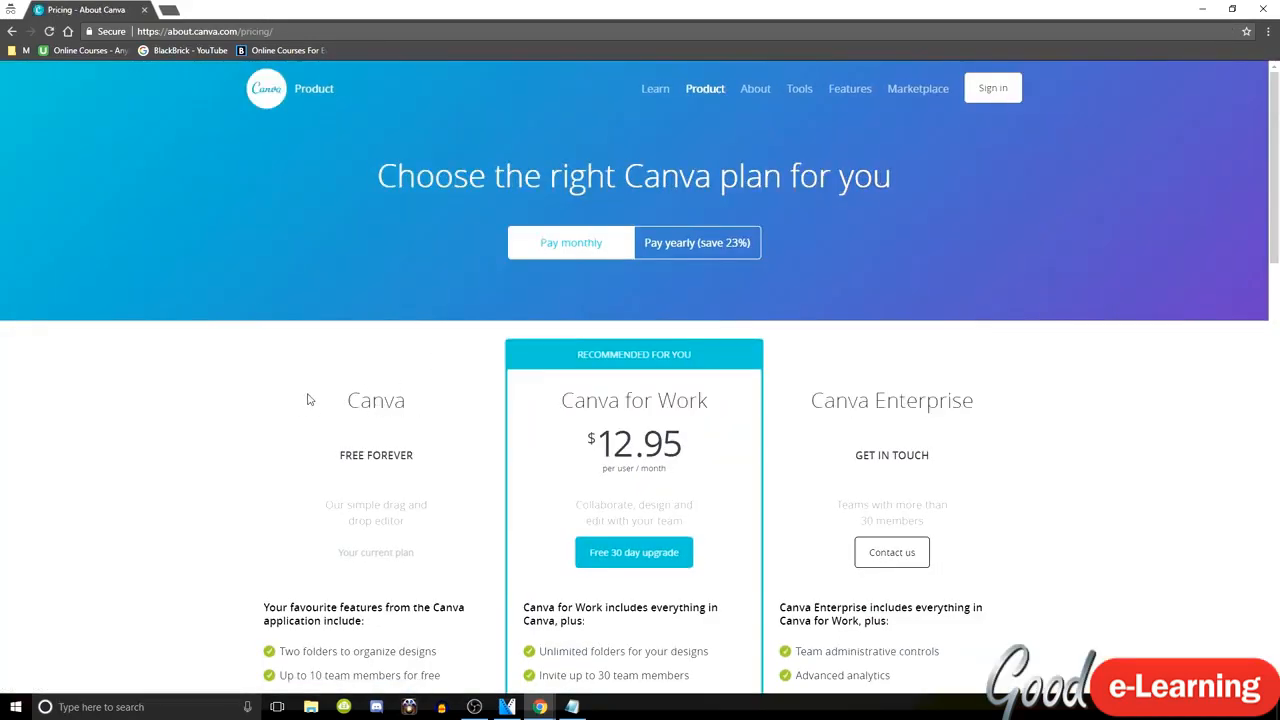
pyautogui.scroll(-2, 309, 400)
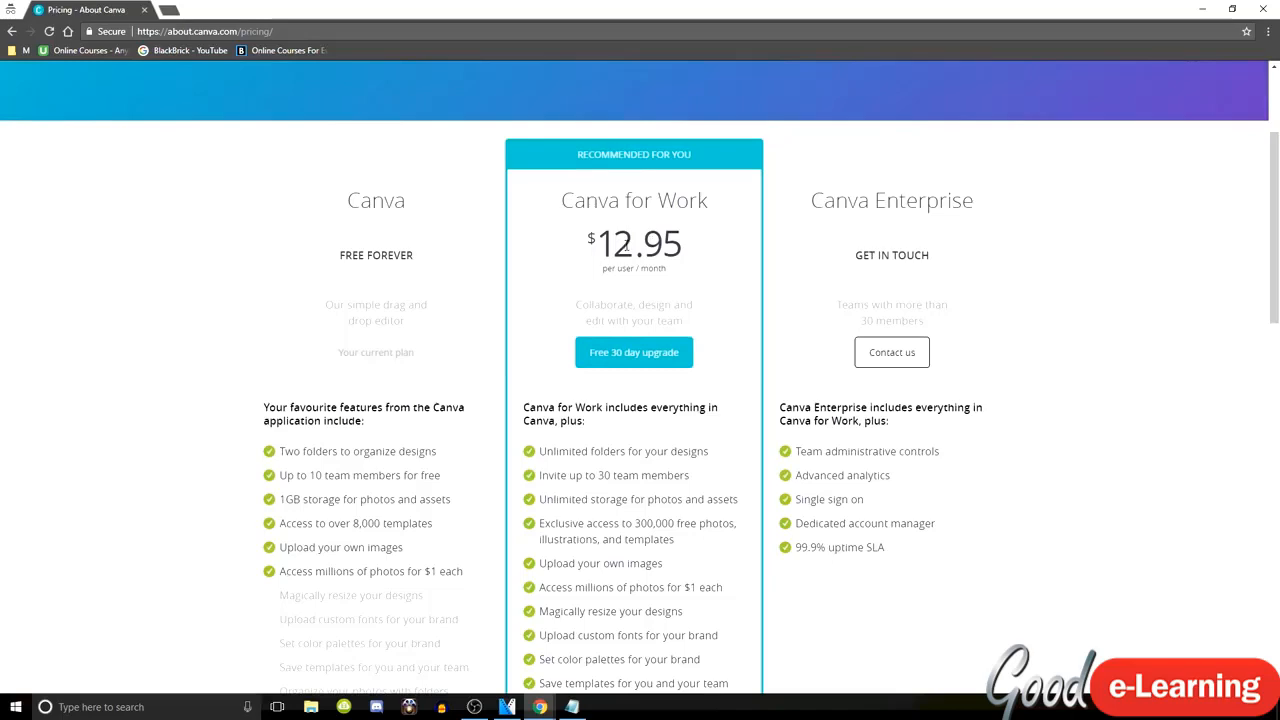
pyautogui.scroll(2, 627, 245)
pyautogui.click(662, 255)
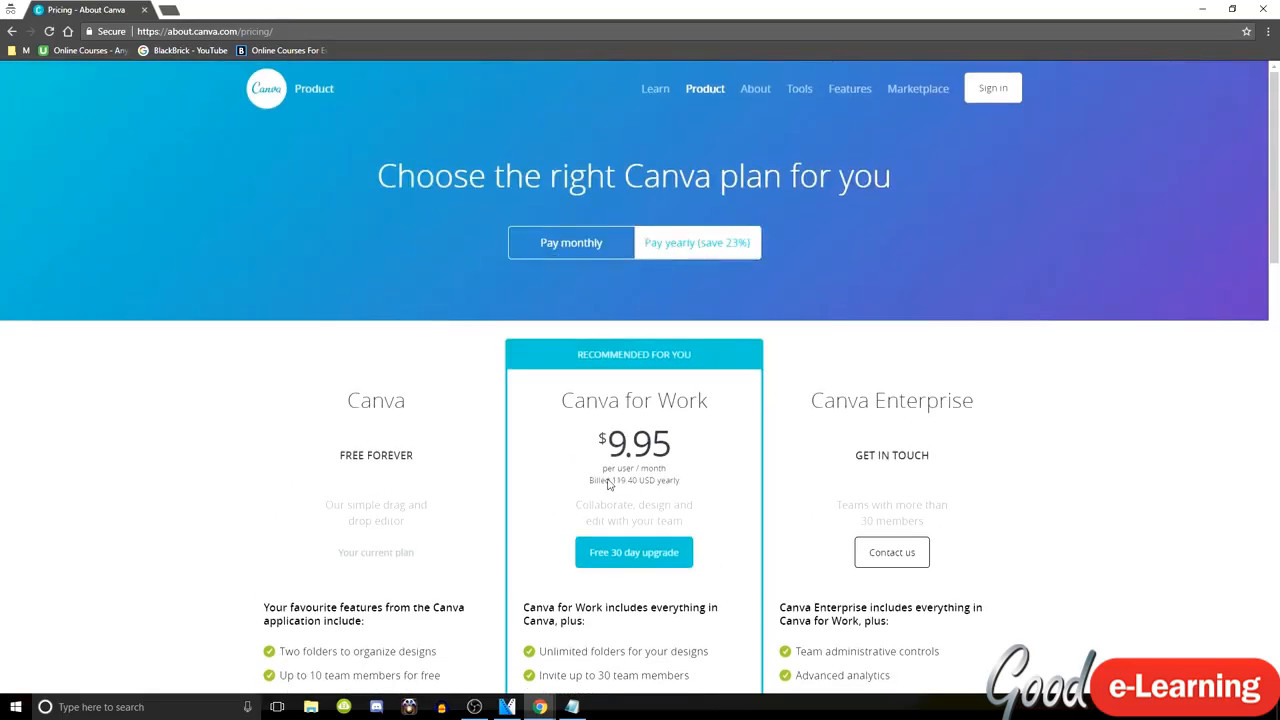
pyautogui.moveTo(620, 477); pyautogui.dragTo(631, 477)
pyautogui.click(585, 258)
# - Examine the prices and included features of the Canva, Canva for Work and Canva Enterprise plans
pyautogui.scroll(-2, 430, 410)
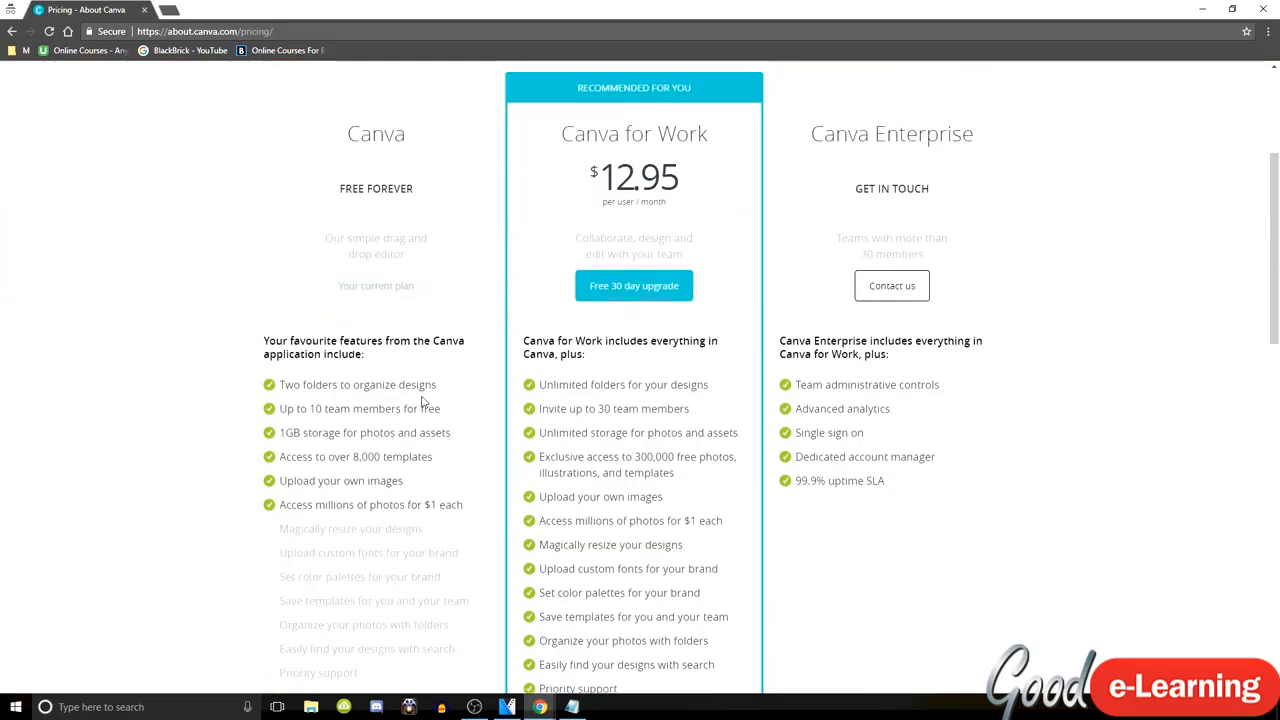
pyautogui.moveTo(332, 186); pyautogui.dragTo(420, 192)
pyautogui.scroll(1, 550, 255)
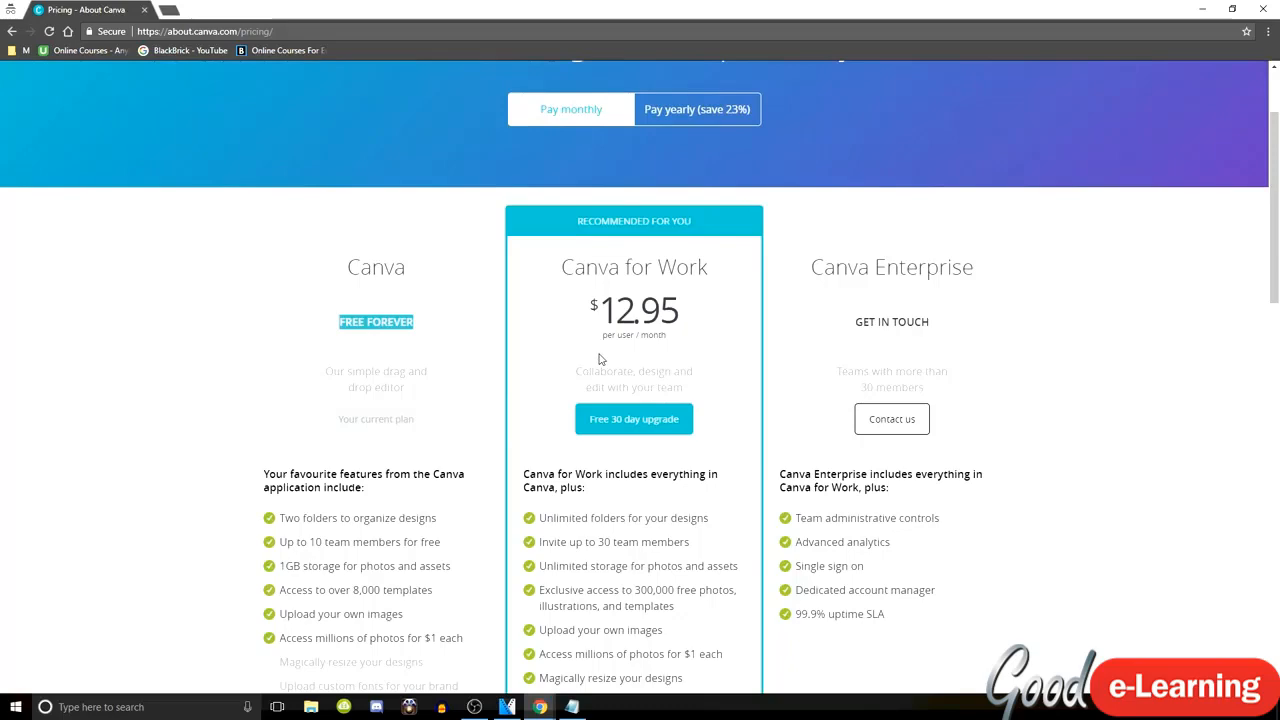
pyautogui.scroll(-3, 401, 373)
pyautogui.scroll(4, 400, 410)
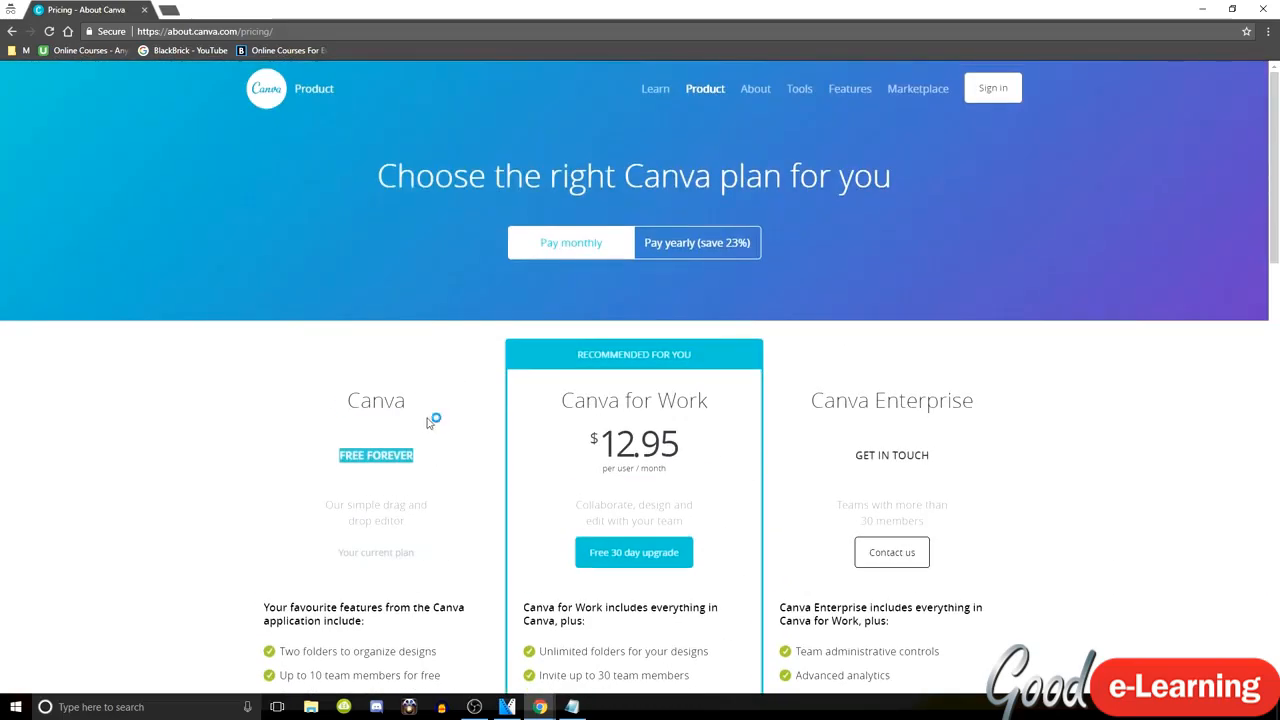
pyautogui.moveTo(656, 104)
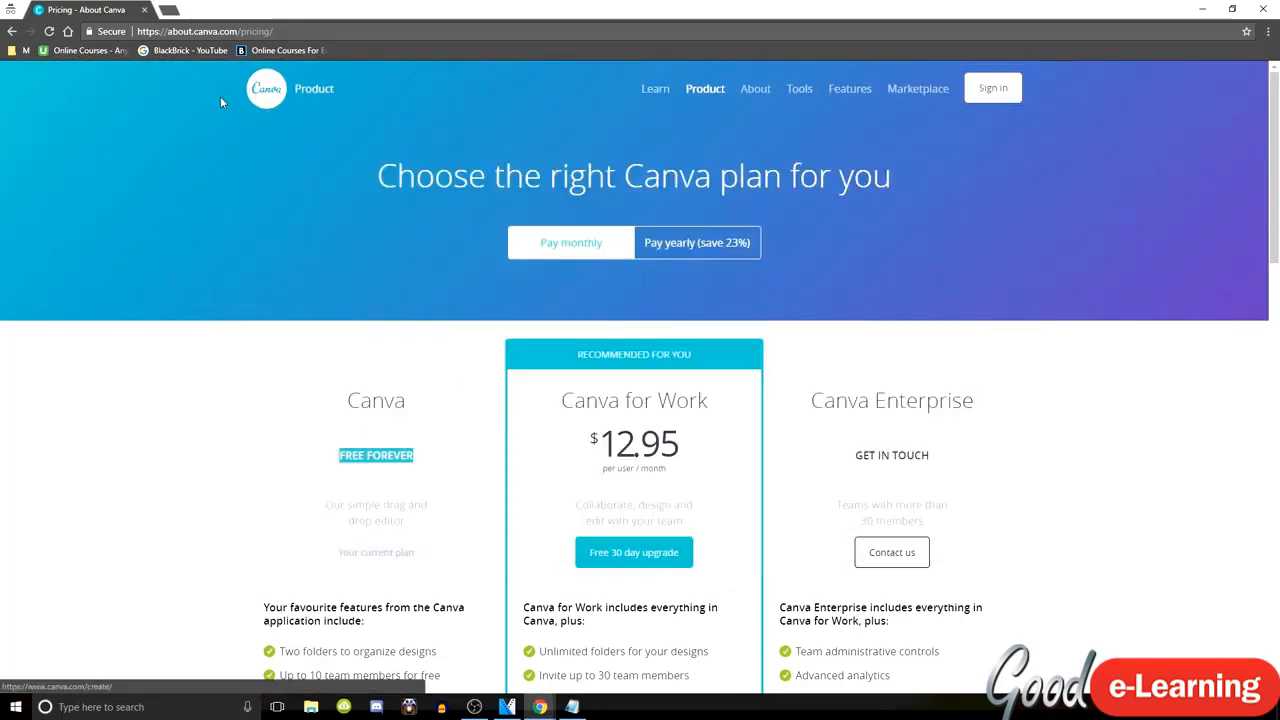
# - Open the web product overview page and look through its sample designs and feature descriptions
pyautogui.click(222, 100)
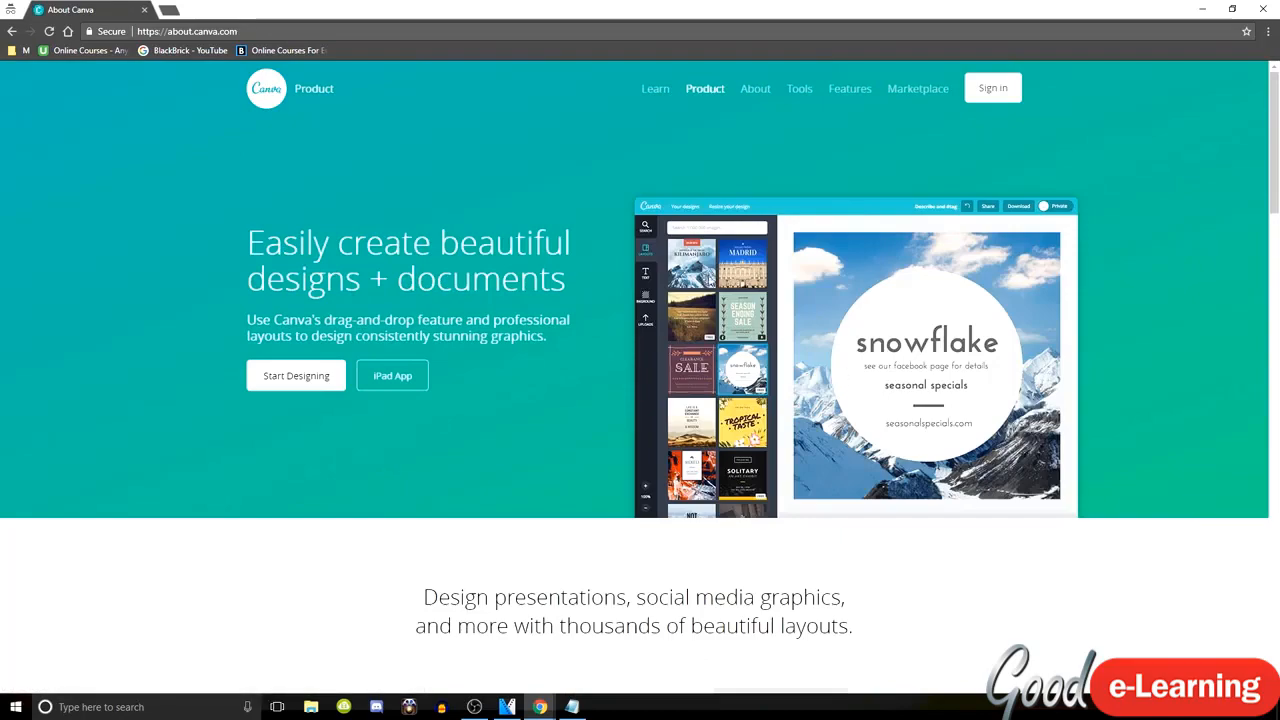
pyautogui.scroll(-6, 349, 357)
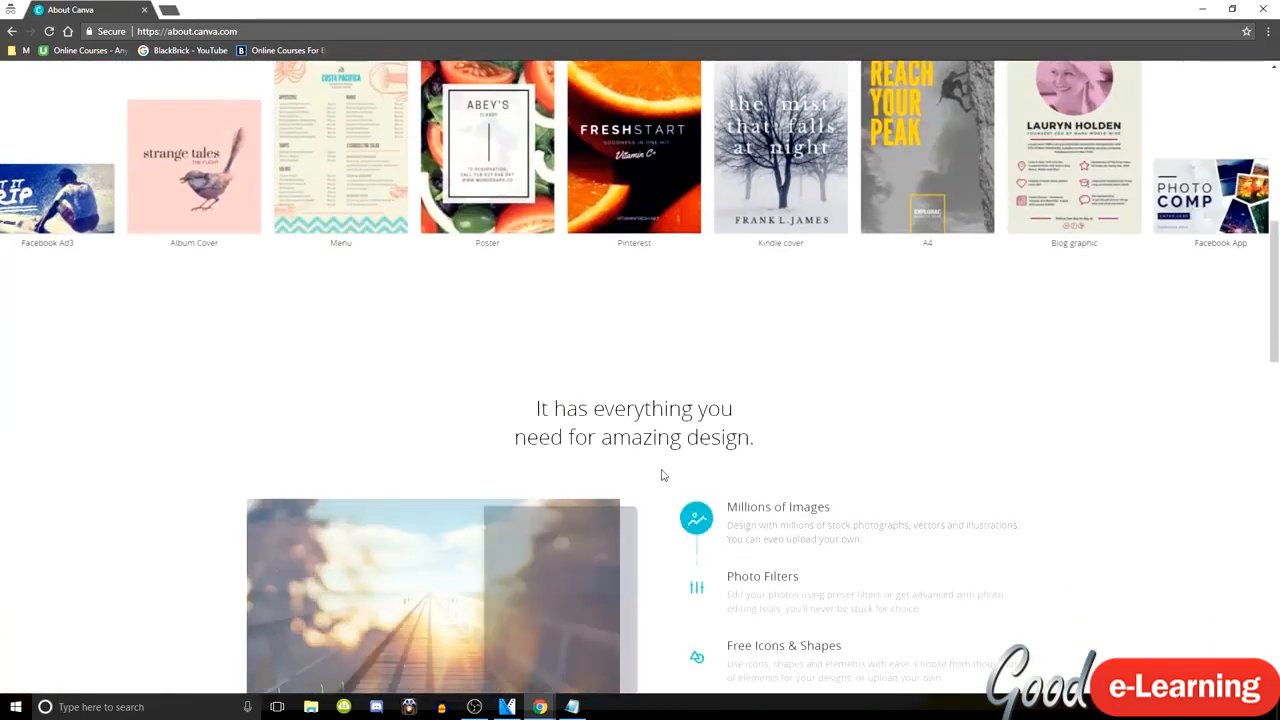
pyautogui.scroll(-6, 625, 458)
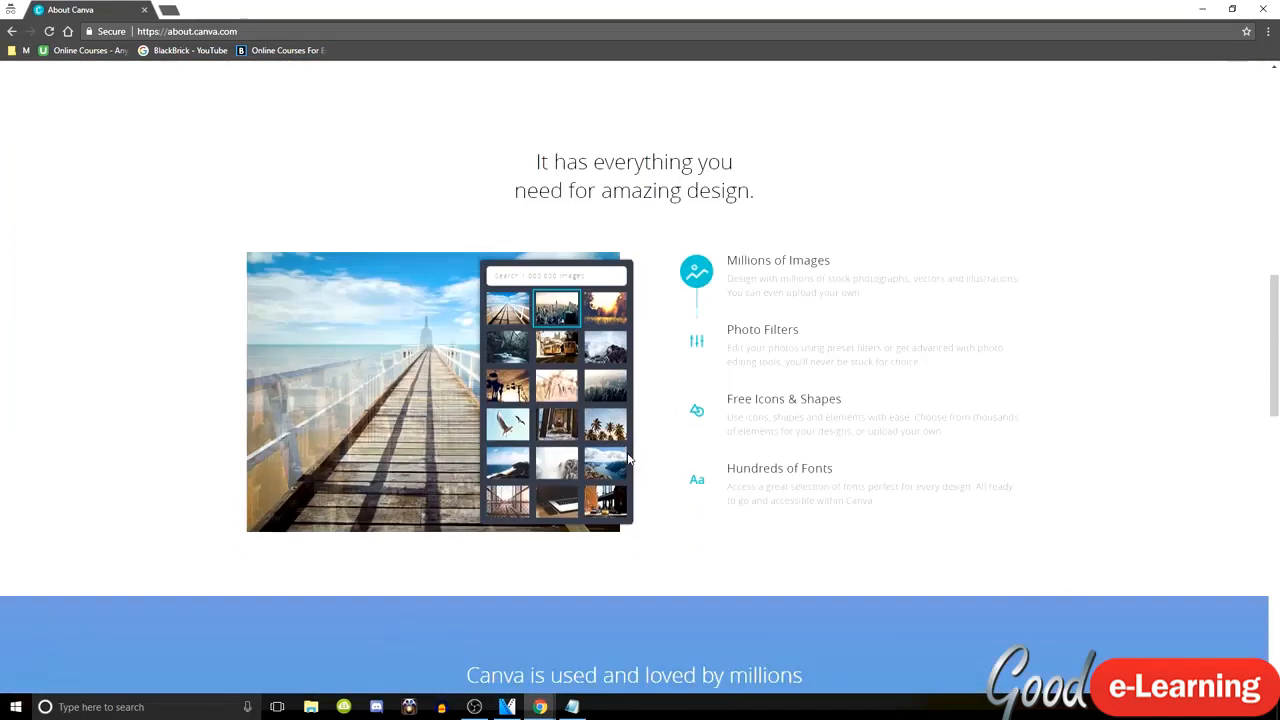
pyautogui.scroll(8, 620, 457)
pyautogui.scroll(5, 620, 465)
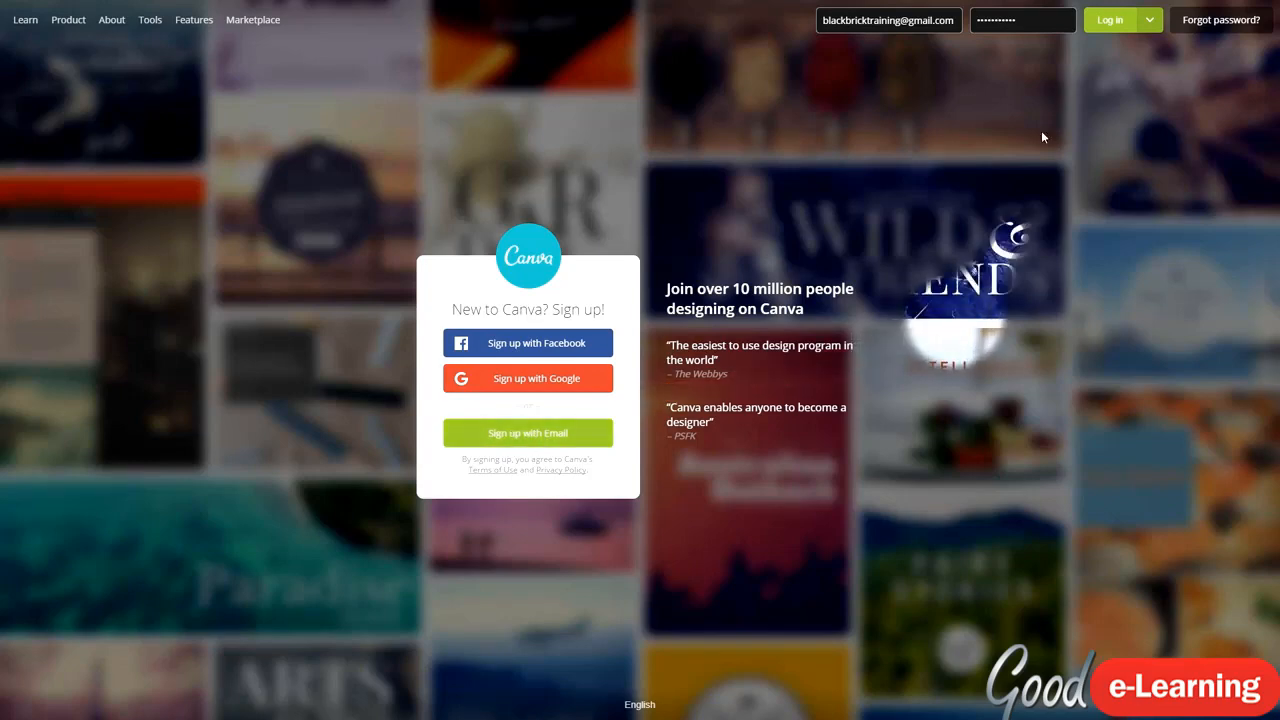
# - Log in to the account with the credentials already filled in on the home page
pyautogui.click(1108, 21)
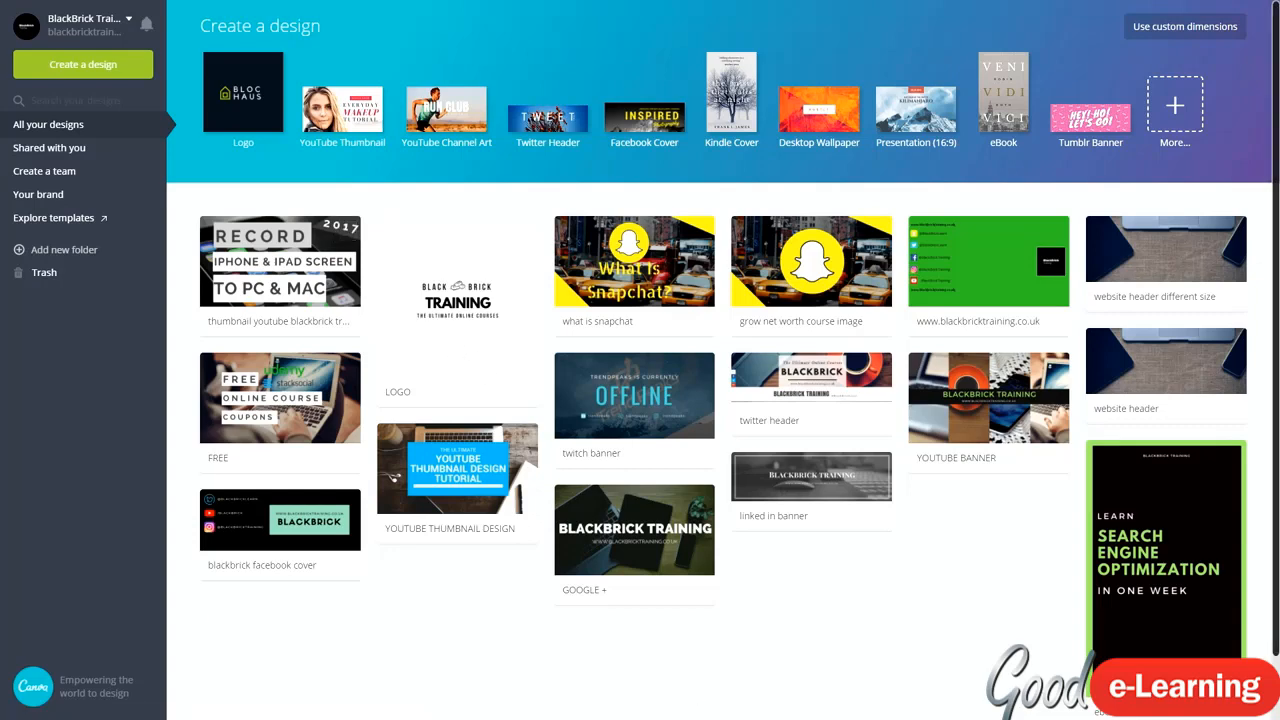
pyautogui.click(332, 243)
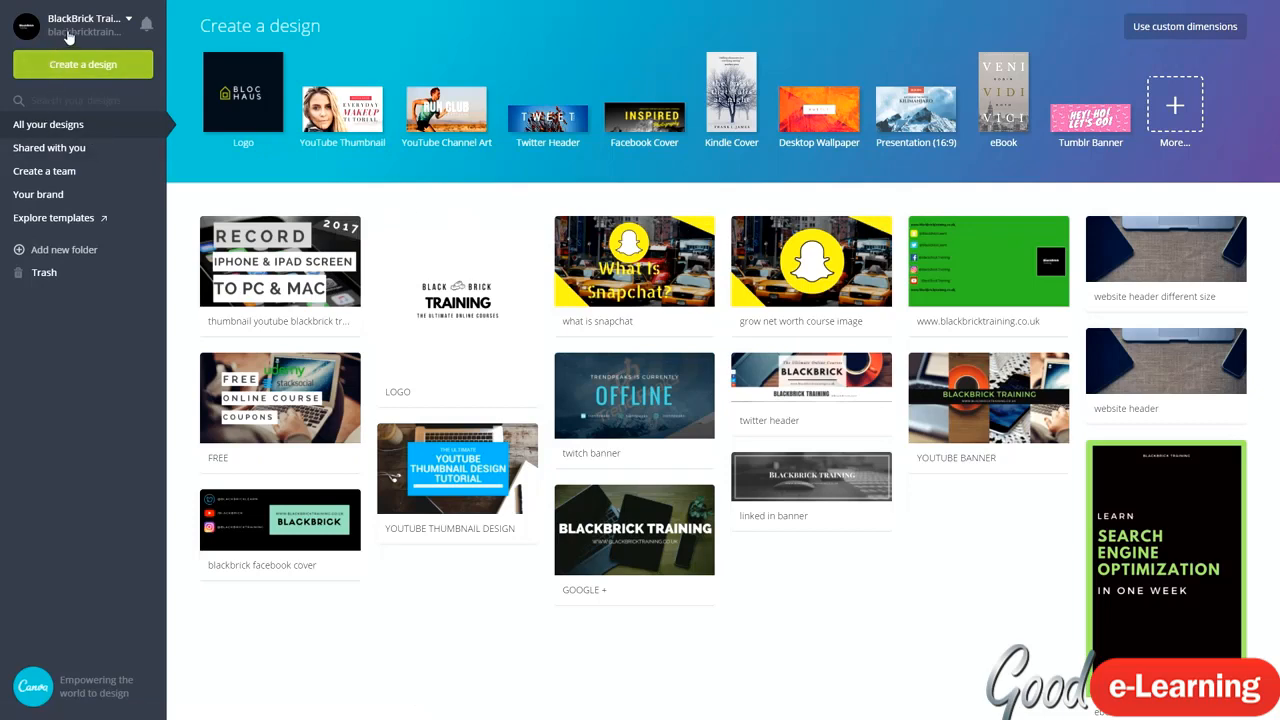
# - View the account options, plus the options for the saved YouTube thumbnail about recording iPhone and iPad screens
pyautogui.click(128, 18)
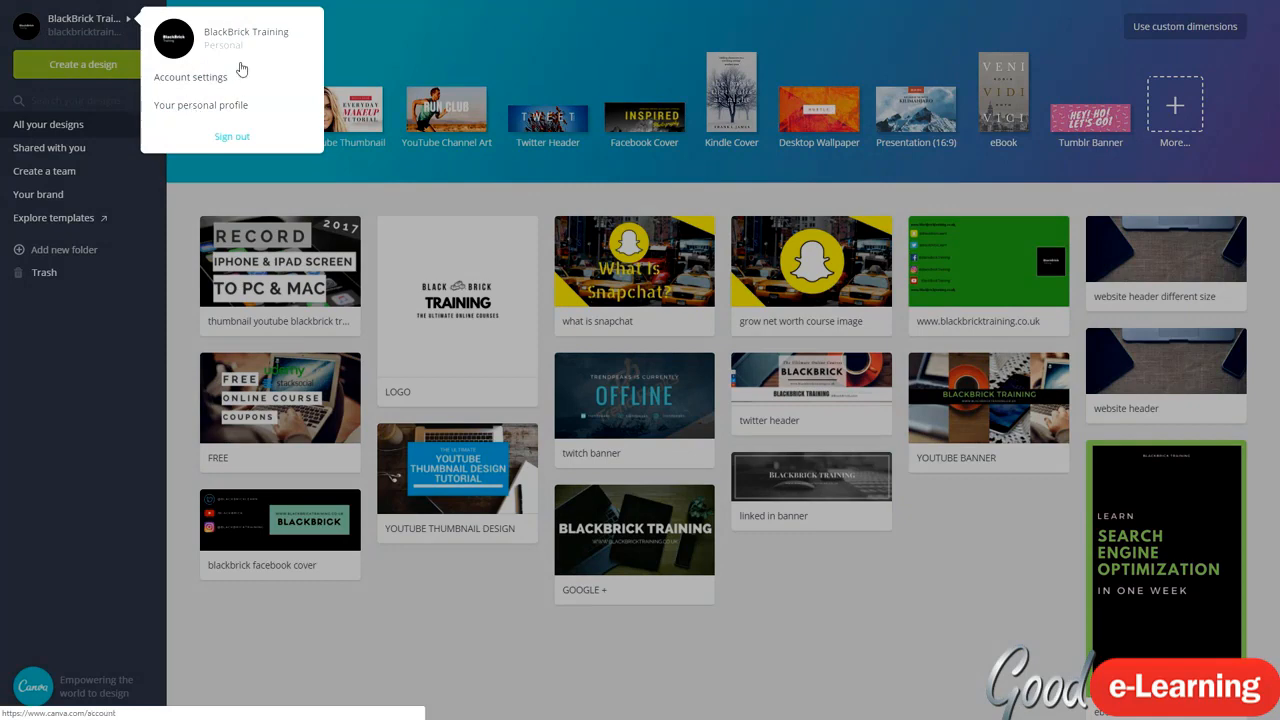
pyautogui.click(359, 54)
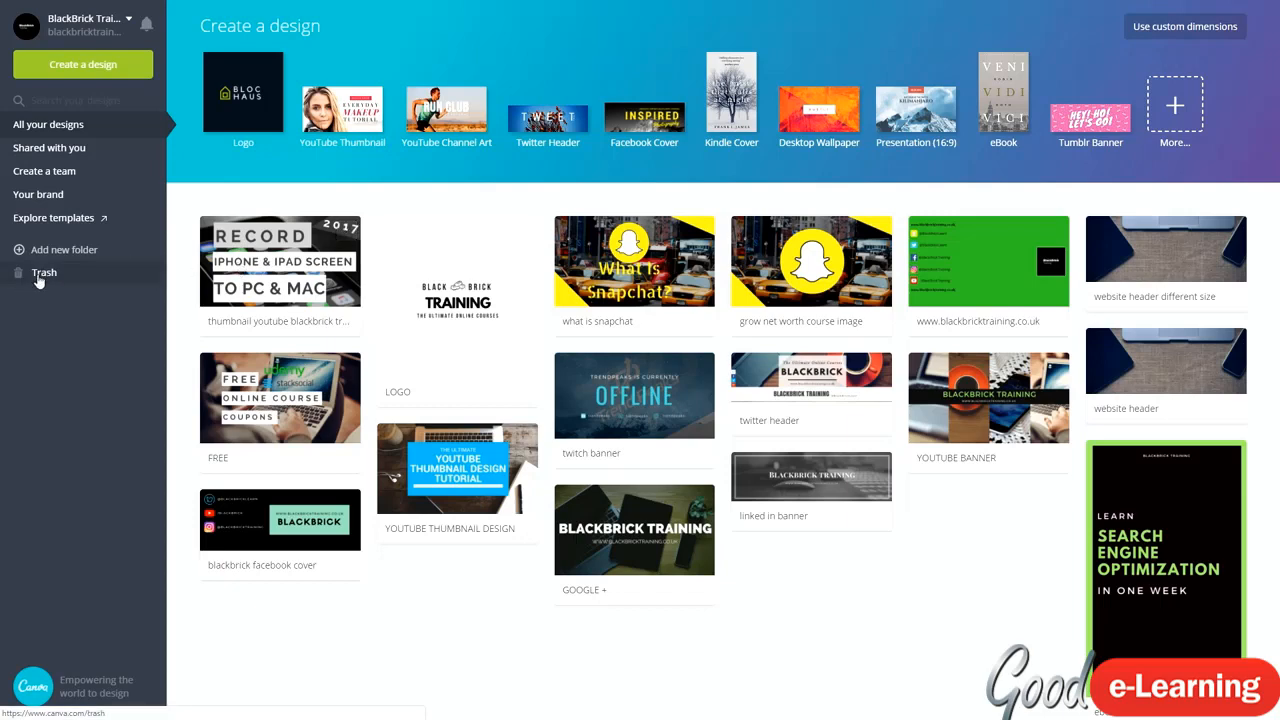
pyautogui.click(345, 231)
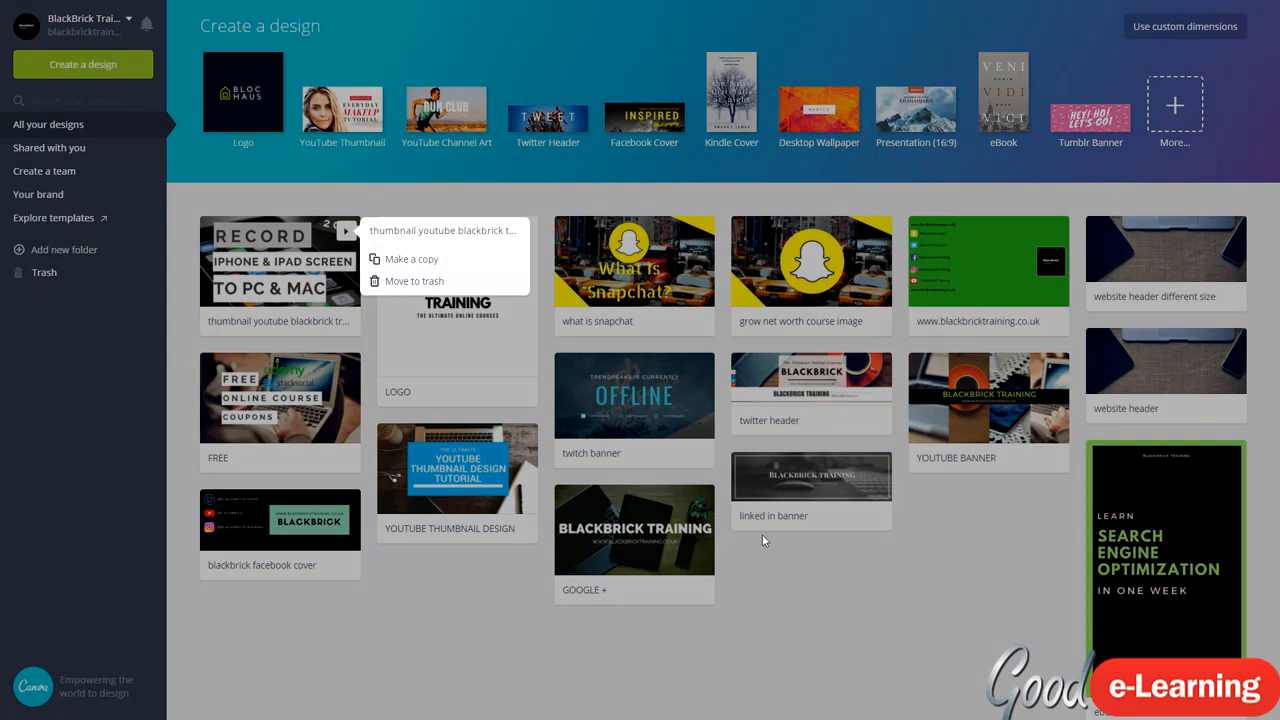
pyautogui.click(930, 619)
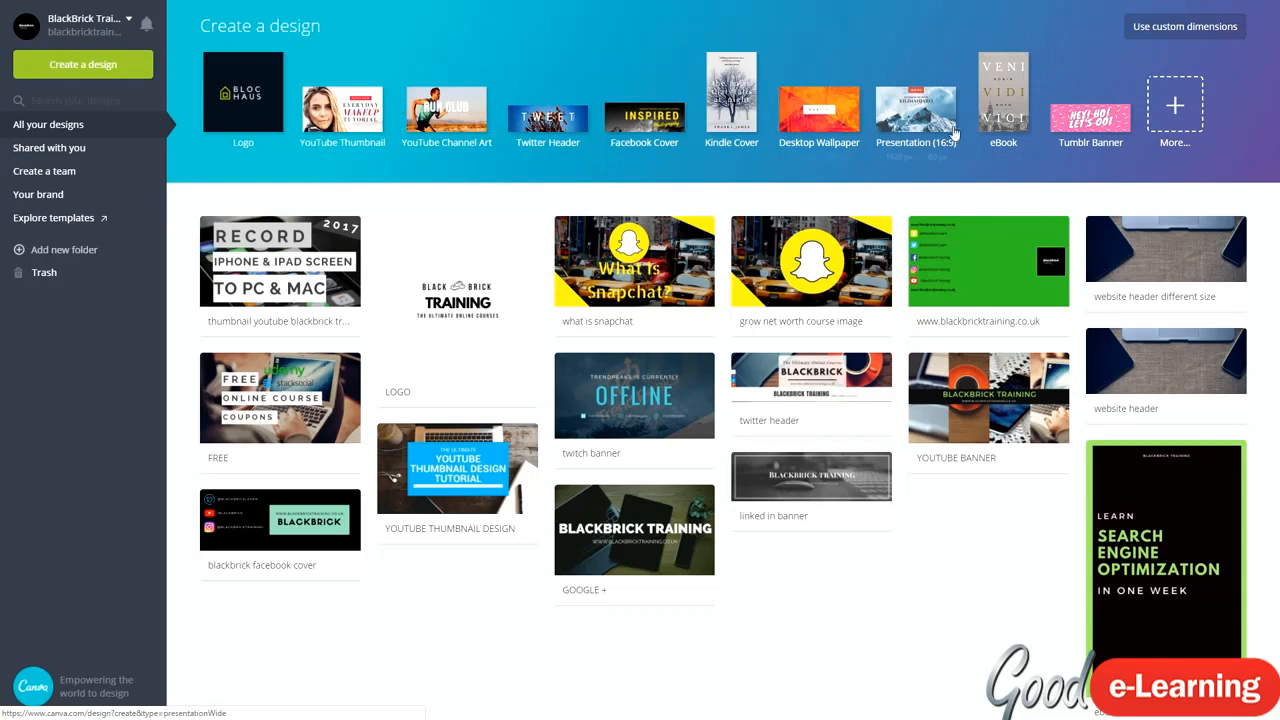
# - Browse the full list of design types and create a YouTube Thumbnail design from the social media and email headers
pyautogui.click(1172, 103)
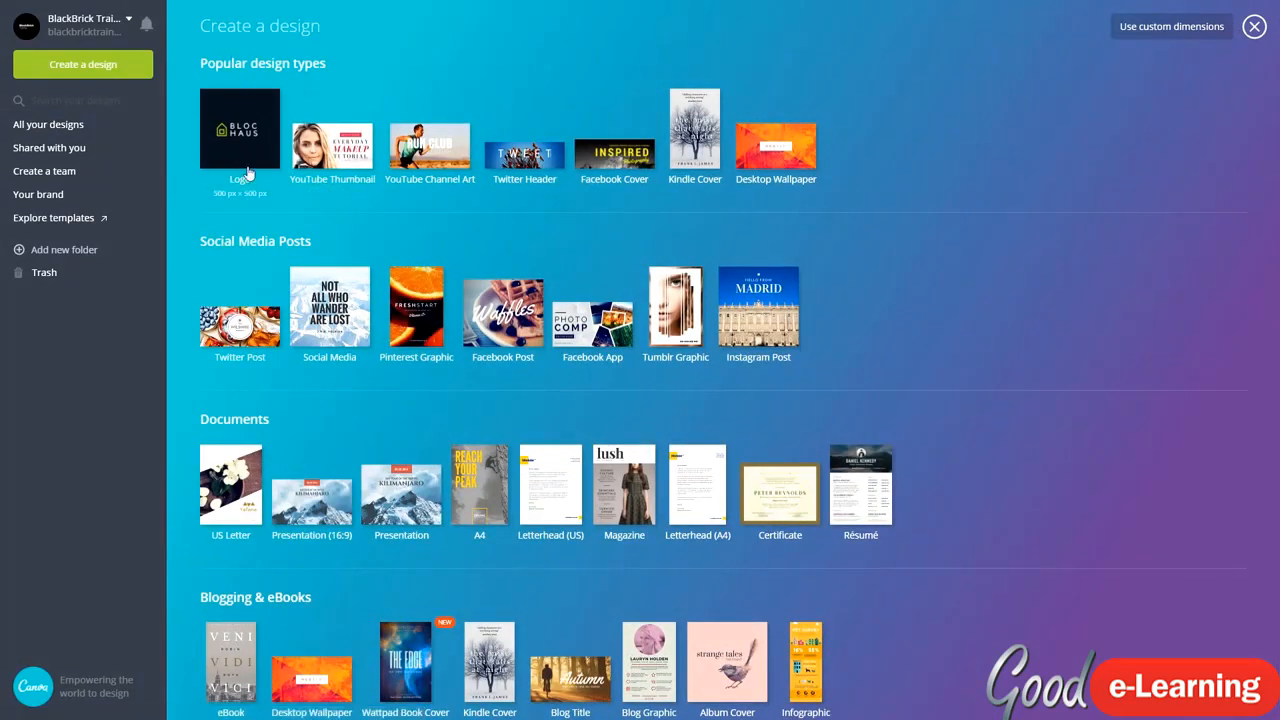
pyautogui.scroll(-2, 274, 155)
pyautogui.scroll(-2, 226, 150)
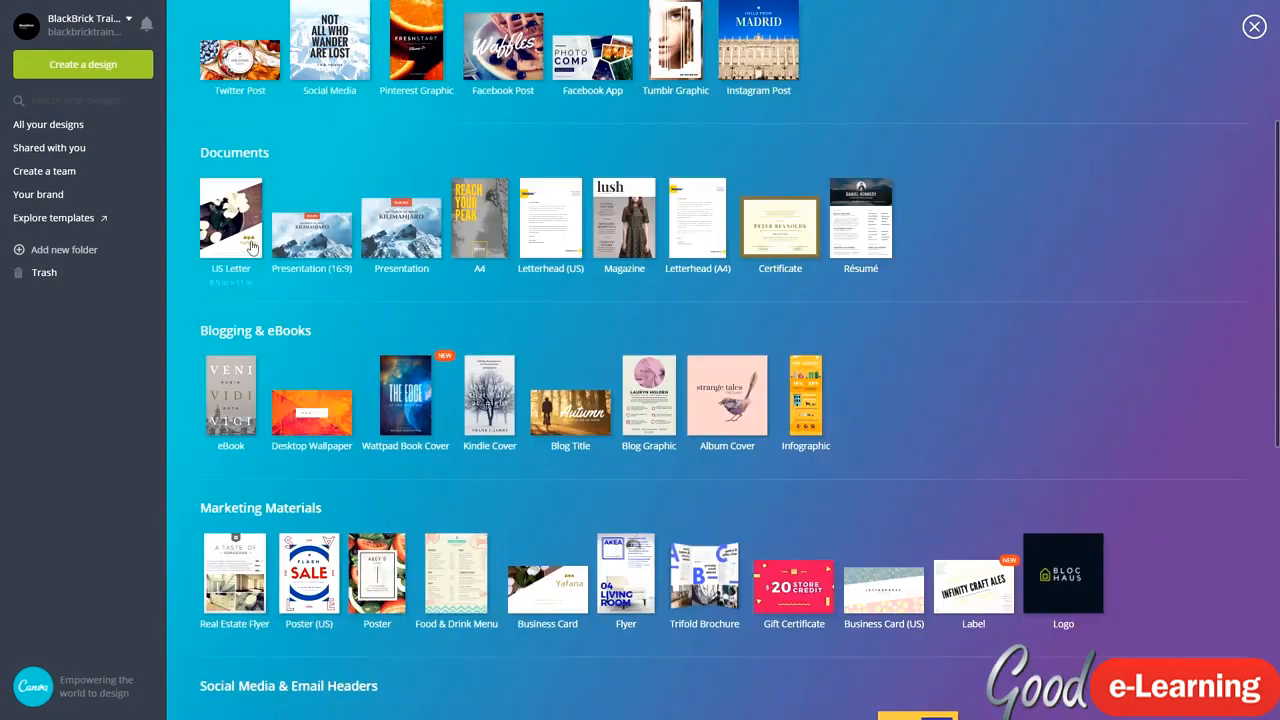
pyautogui.scroll(-3, 228, 193)
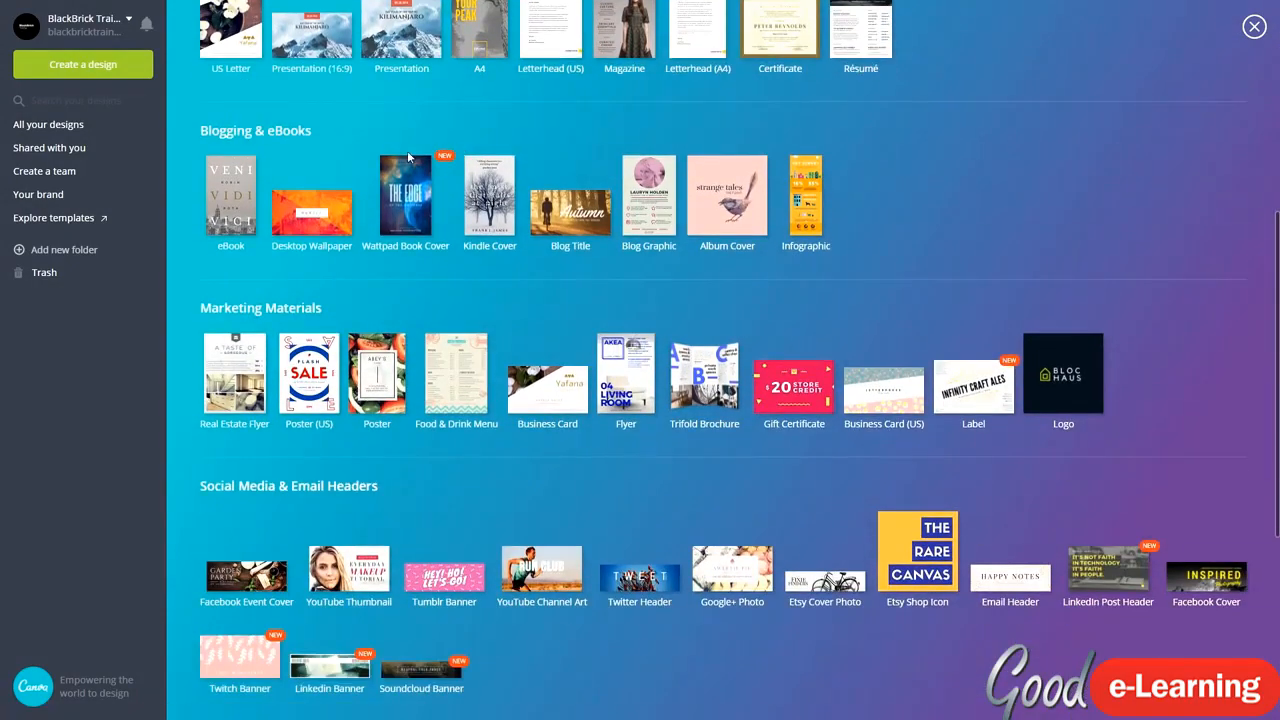
pyautogui.scroll(-2, 368, 110)
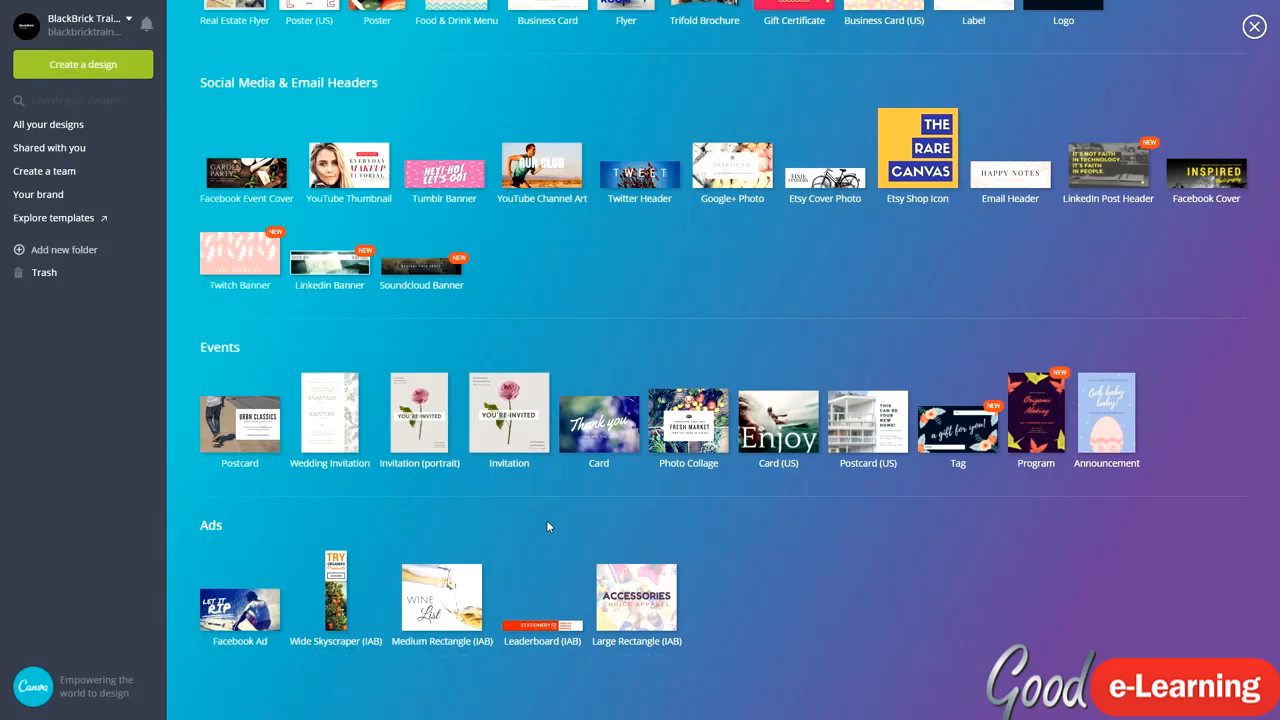
pyautogui.scroll(3, 547, 526)
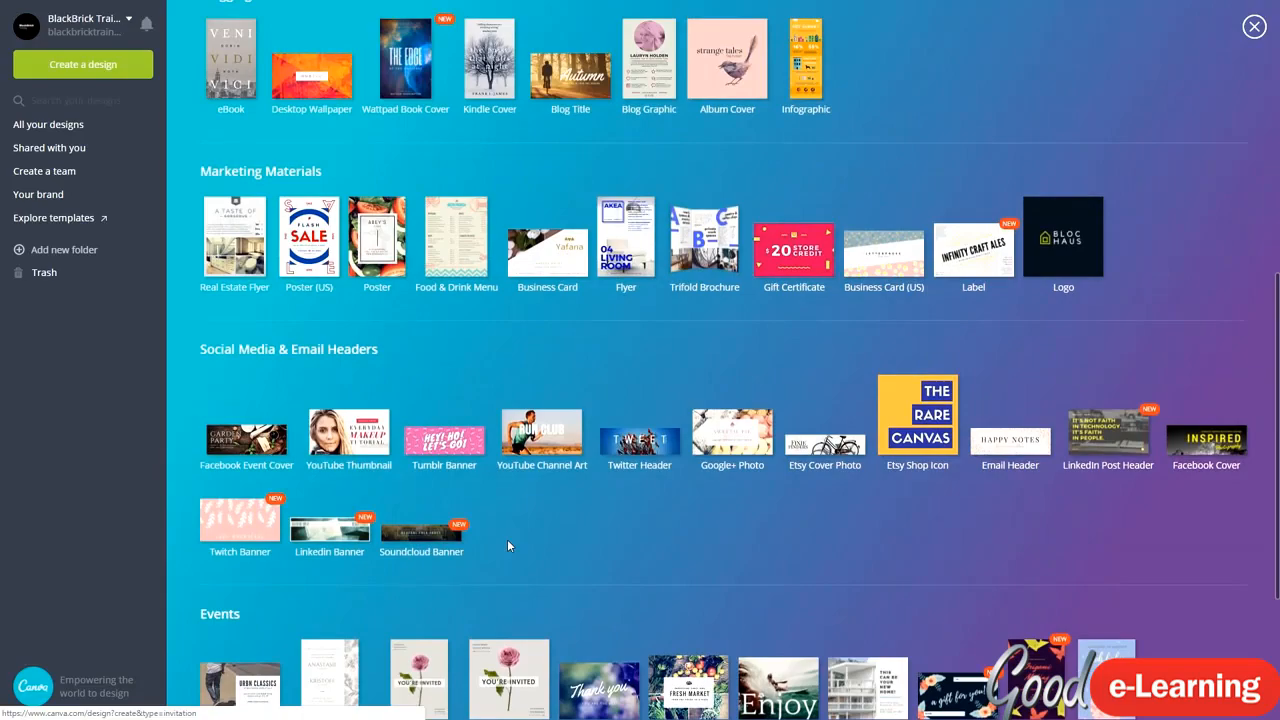
pyautogui.click(368, 445)
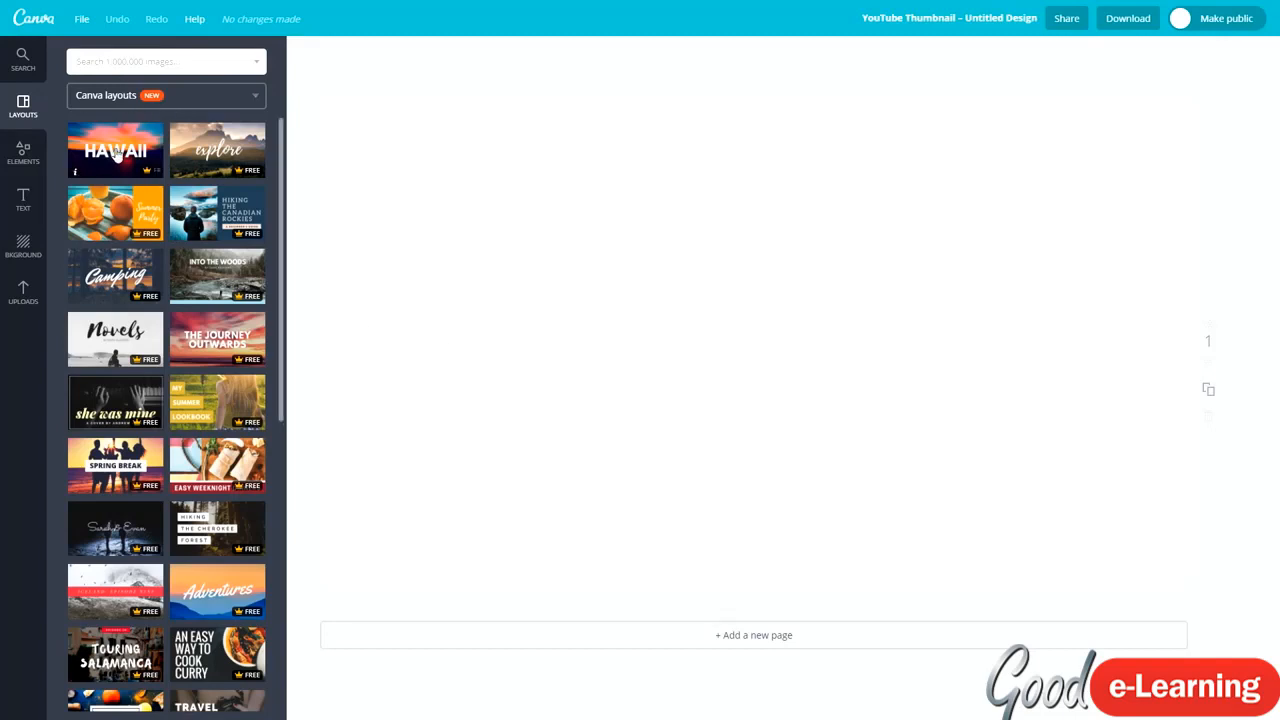
# - Try the "explore" mountain layout on the blank thumbnail, select its text and undo the layout
pyautogui.click(207, 157)
pyautogui.click(684, 364)
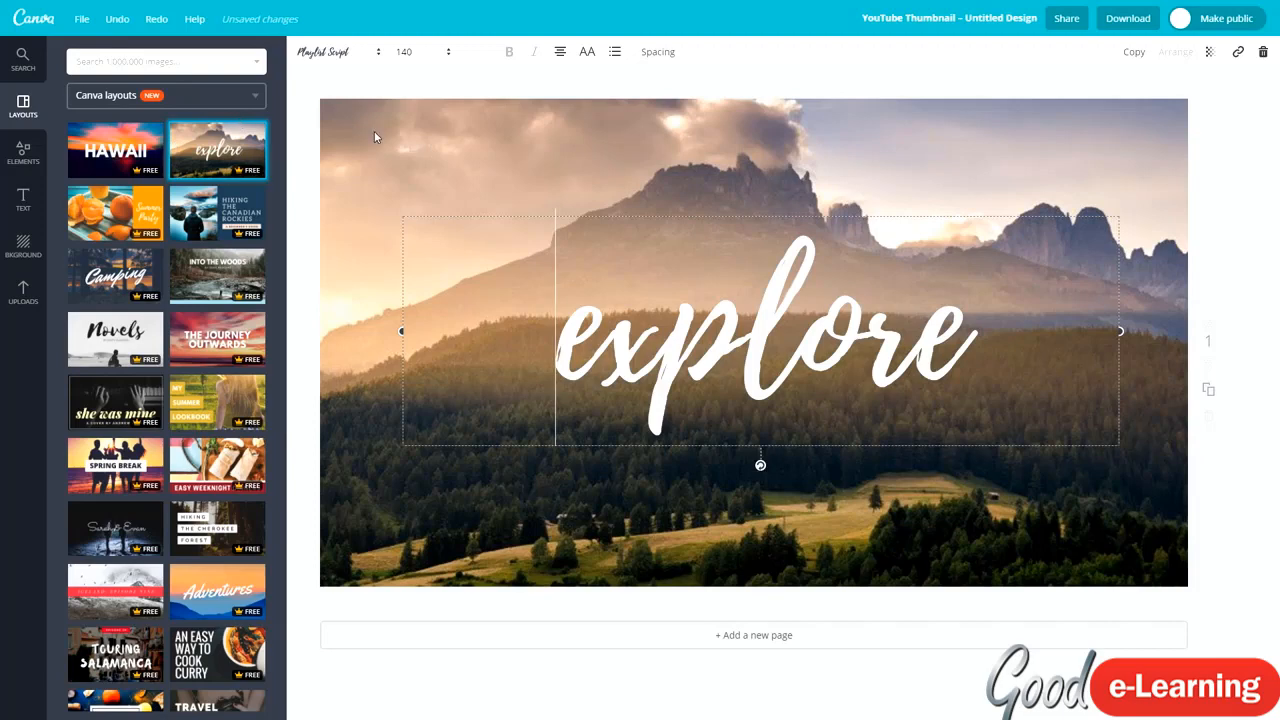
pyautogui.hotkey('ctrl', 'z')
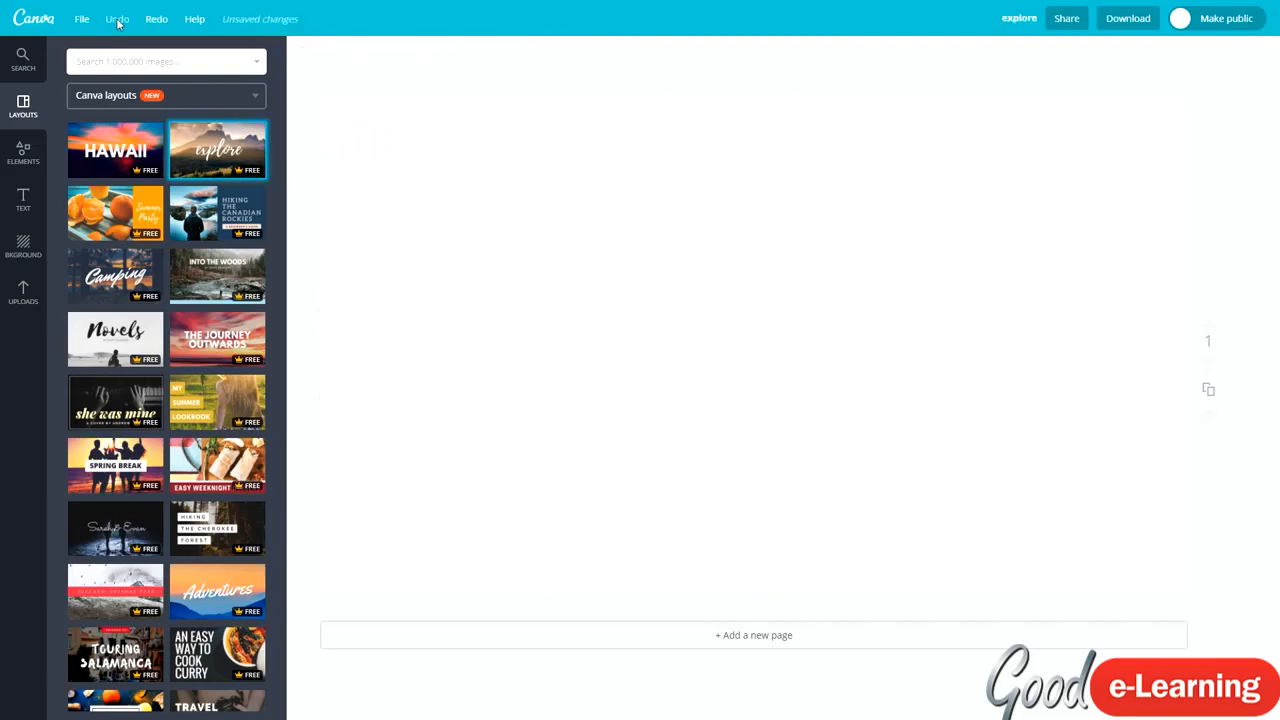
# - View the file options, and redo and undo the "explore" layout on the page
pyautogui.click(81, 22)
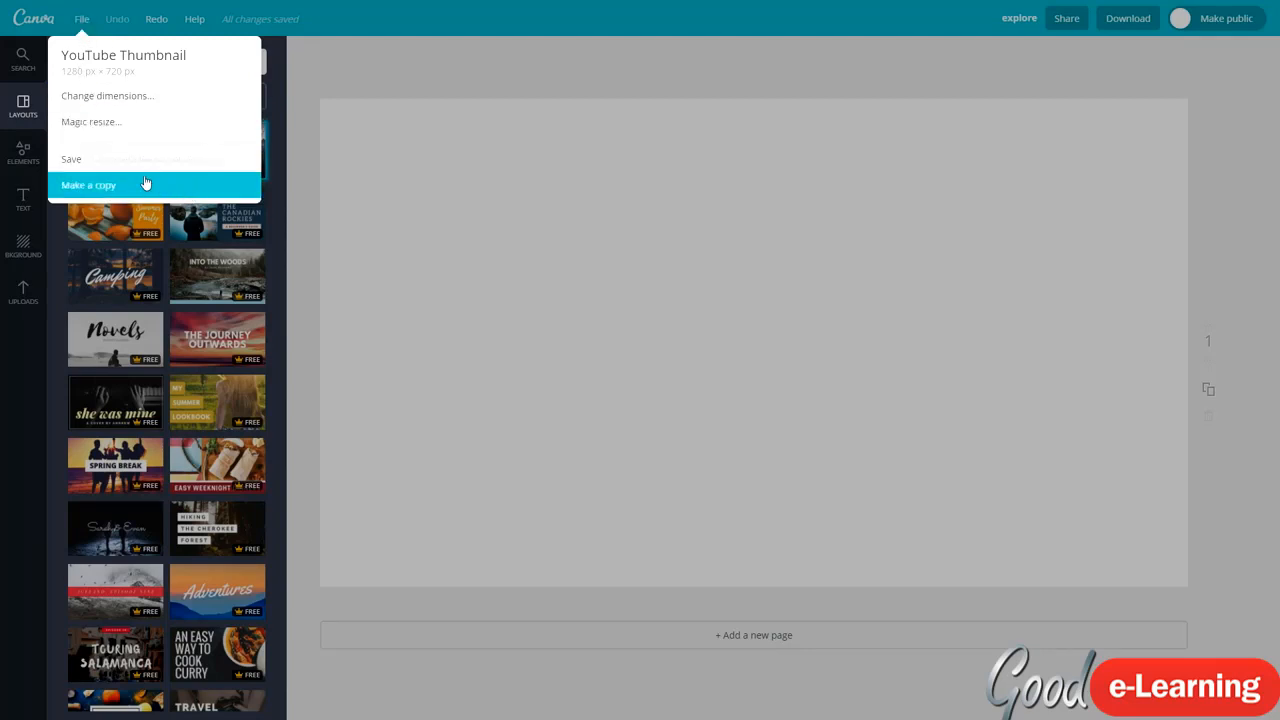
pyautogui.click(80, 20)
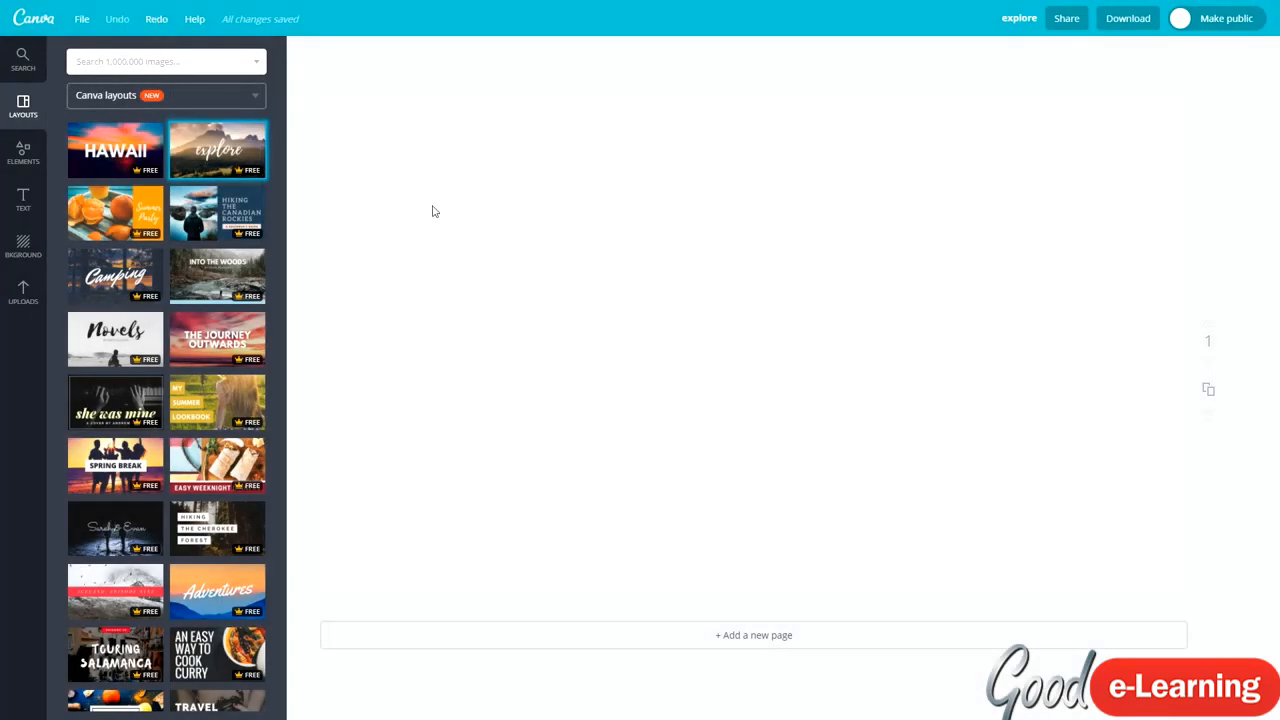
pyautogui.click(155, 19)
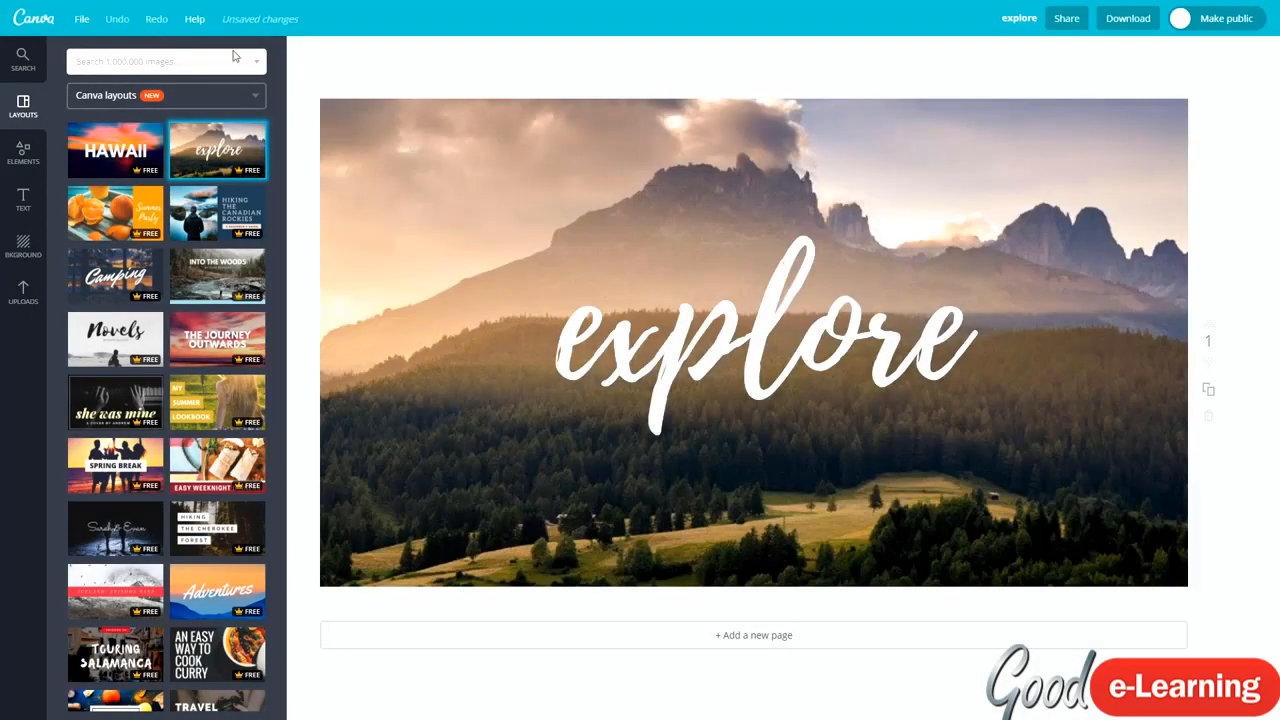
pyautogui.click(120, 21)
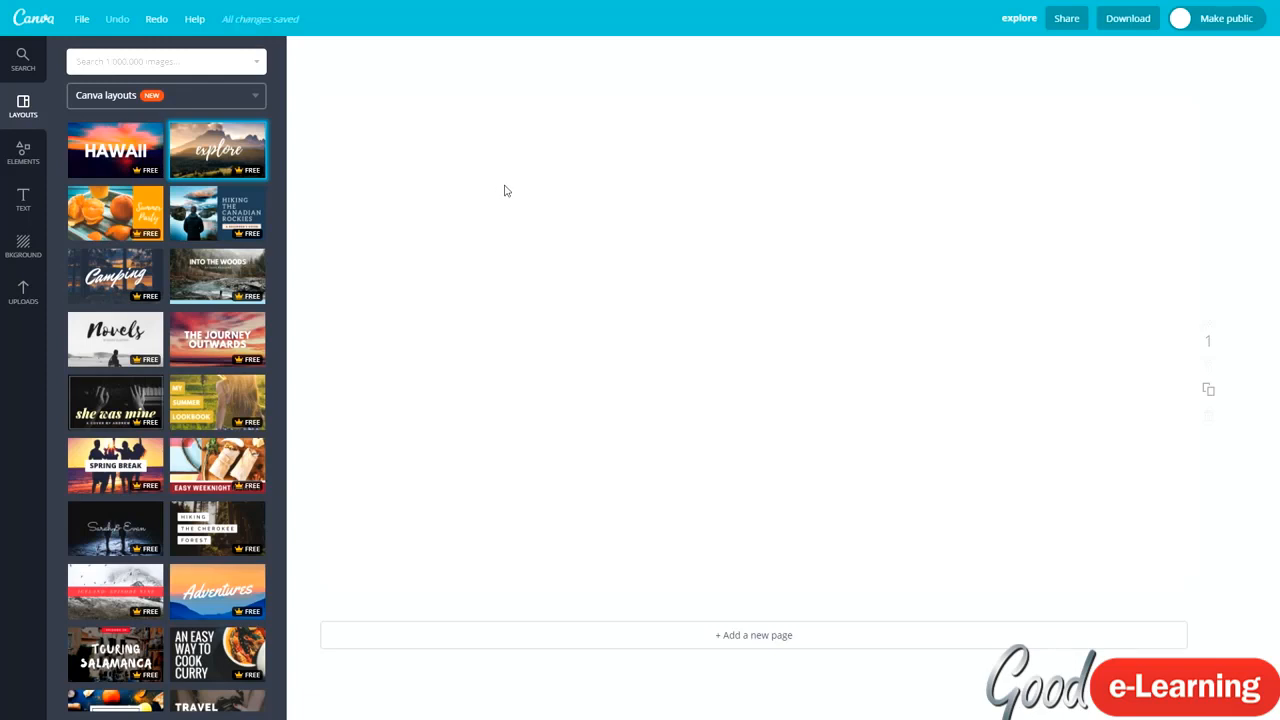
# - Rename the design as "test file"
pyautogui.click(1020, 18)
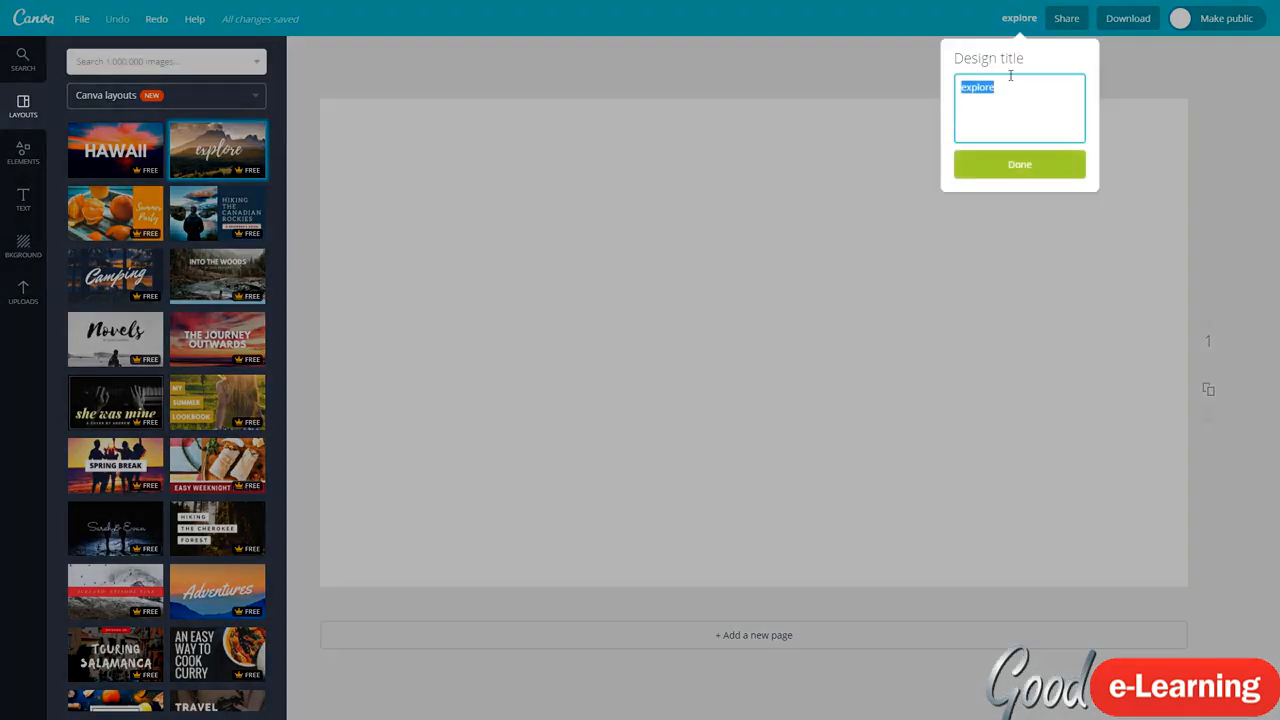
pyautogui.write('test file')
pyautogui.press('Return')
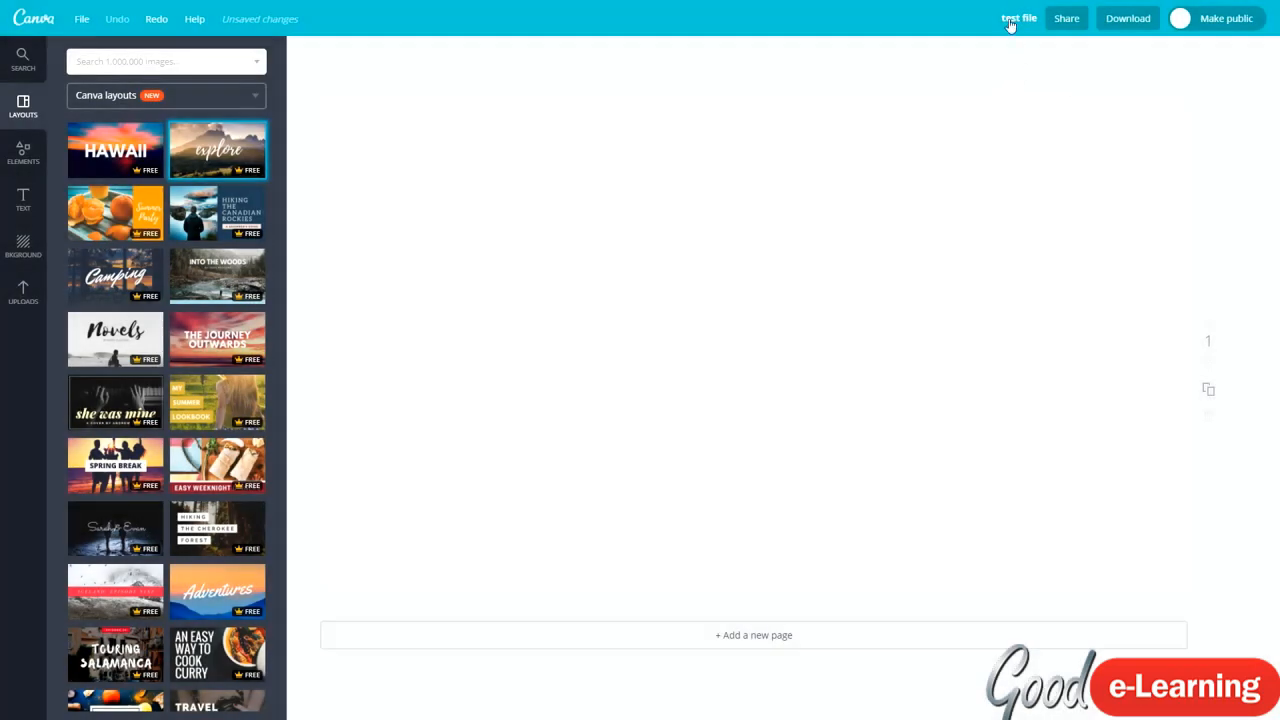
# - View the design's sharing options for people, social networks, link and embedding, and close them
pyautogui.click(1066, 19)
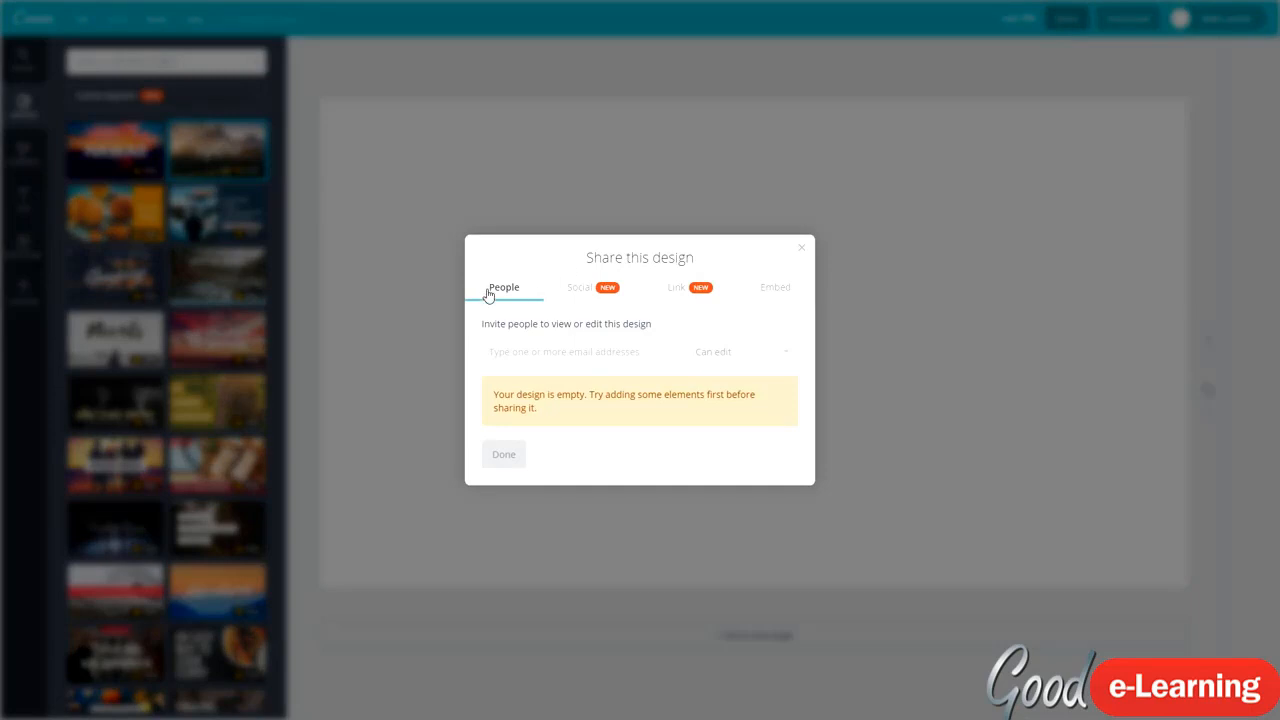
pyautogui.click(581, 290)
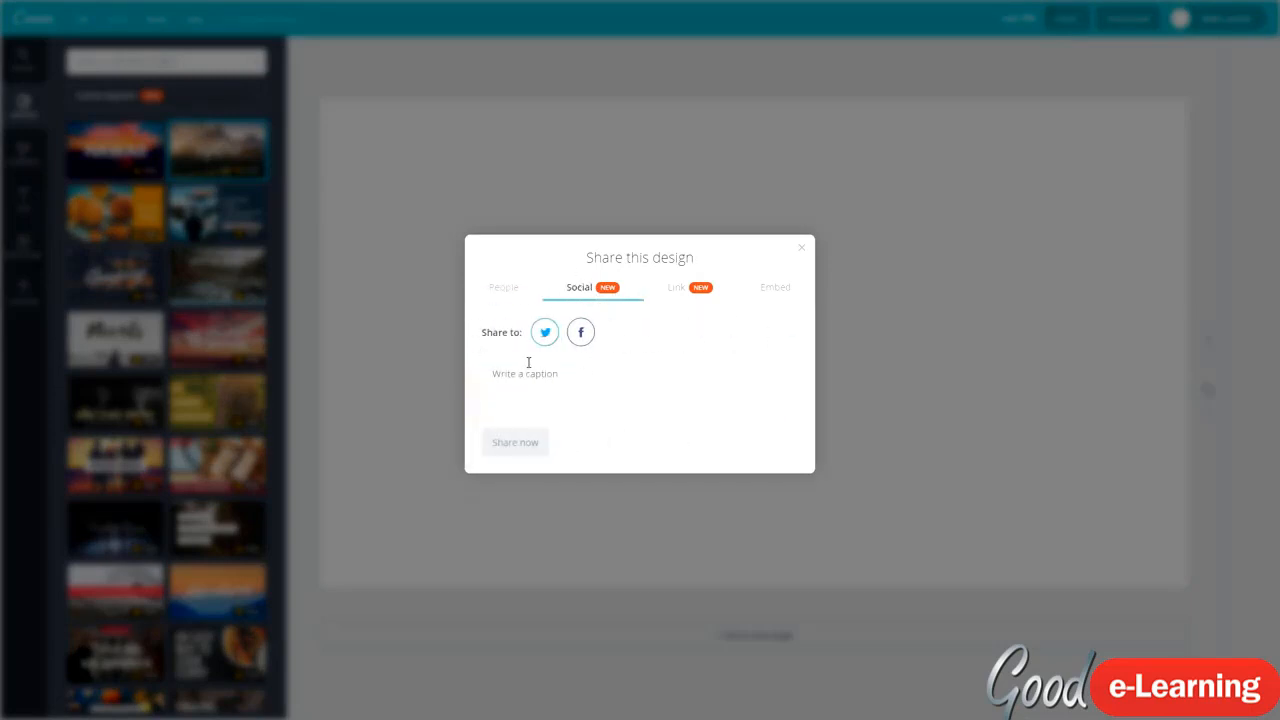
pyautogui.click(688, 290)
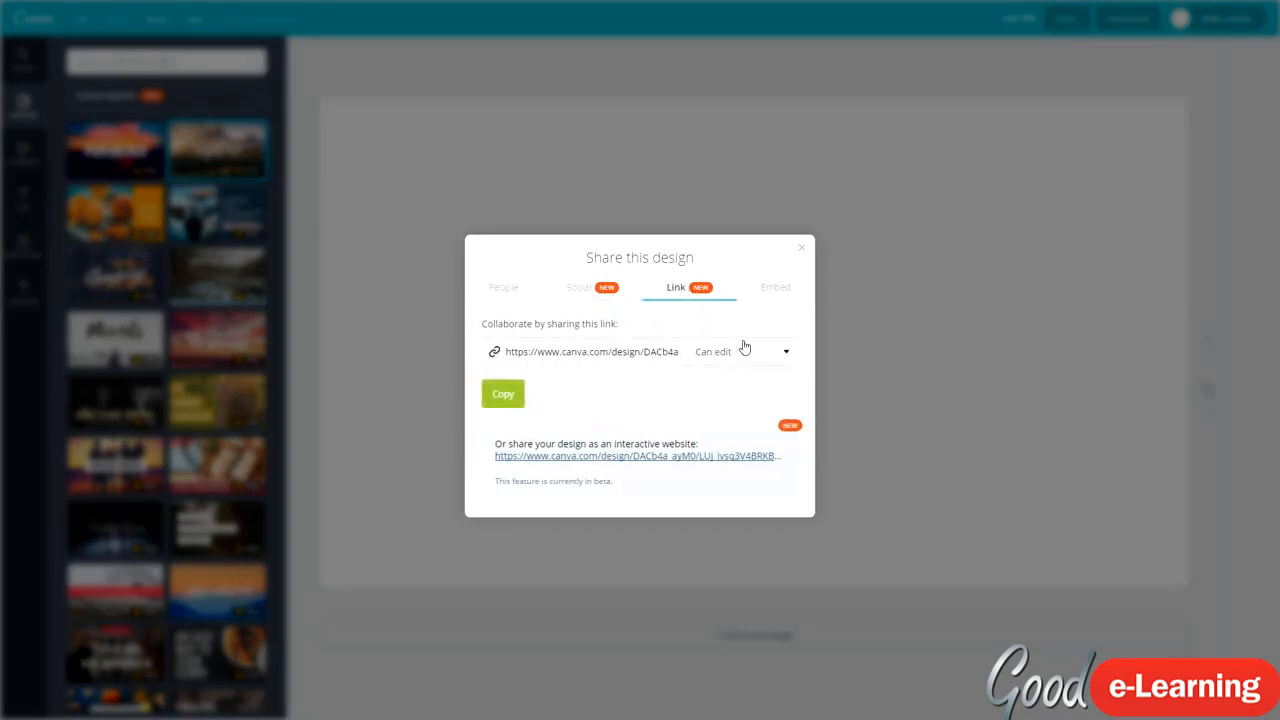
pyautogui.click(775, 296)
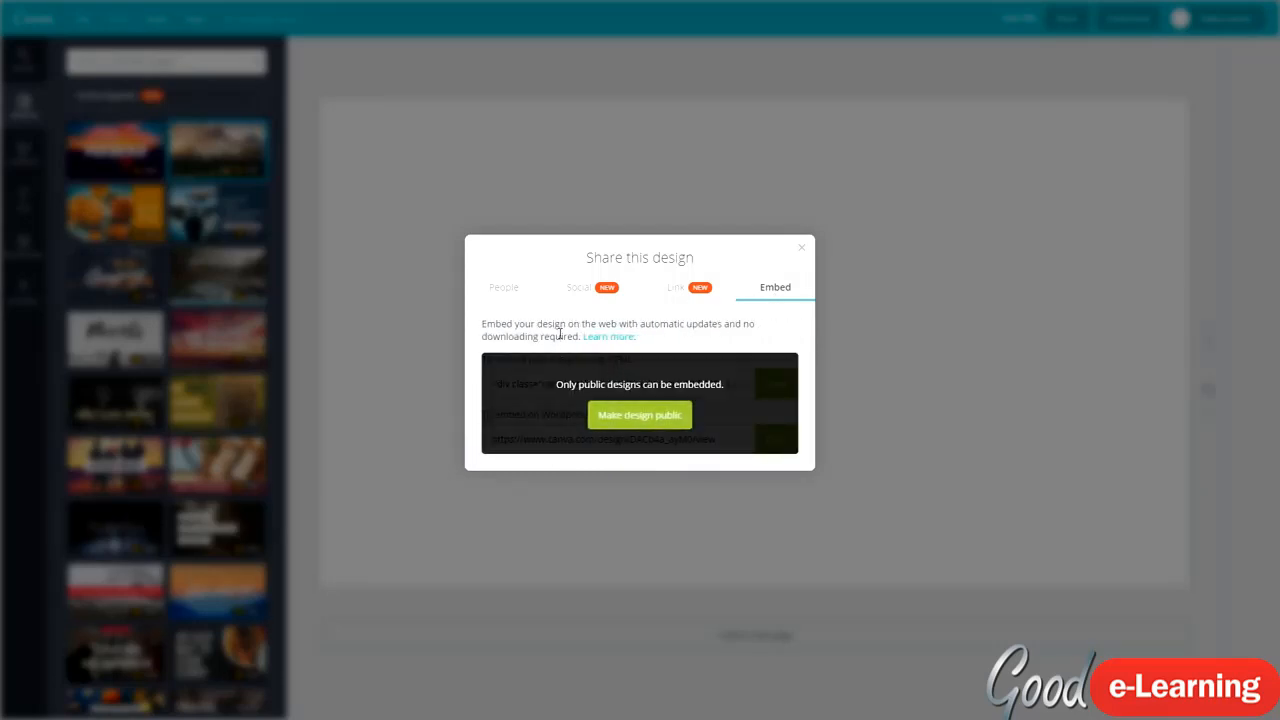
pyautogui.click(802, 248)
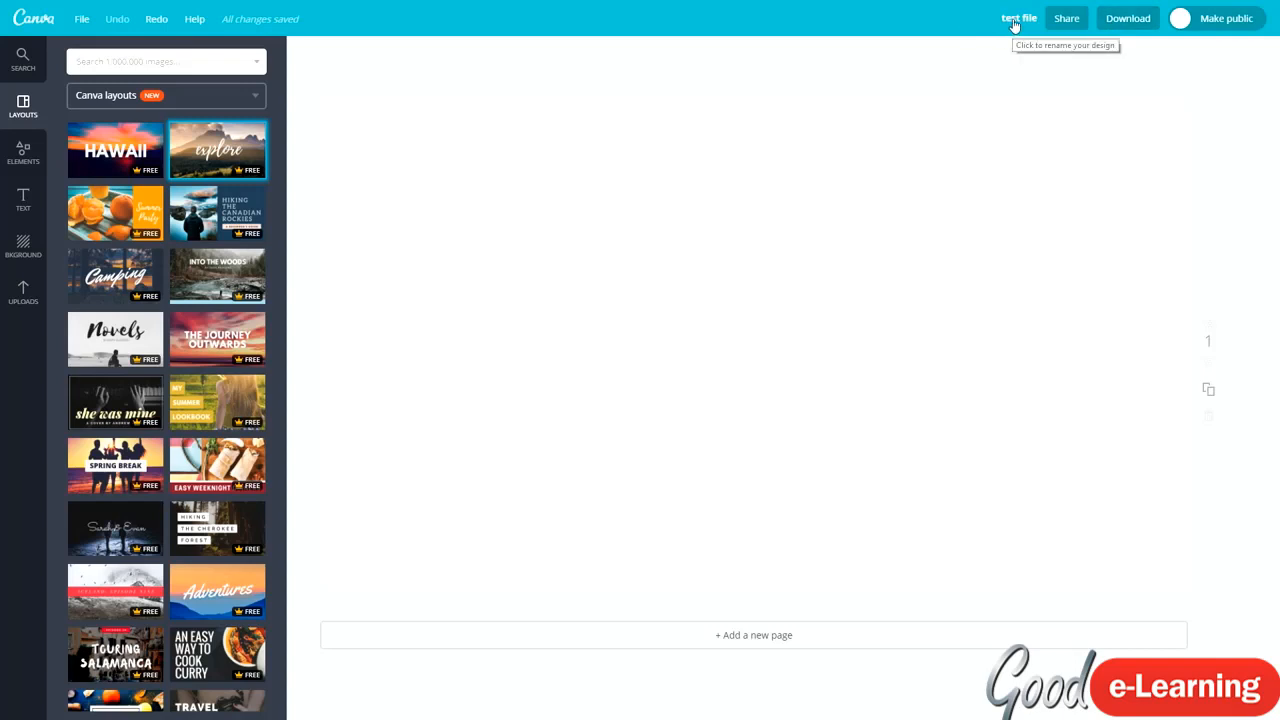
# - Check the download options of the blank design, bring back the "explore" layout and view the available download file types
pyautogui.click(1122, 19)
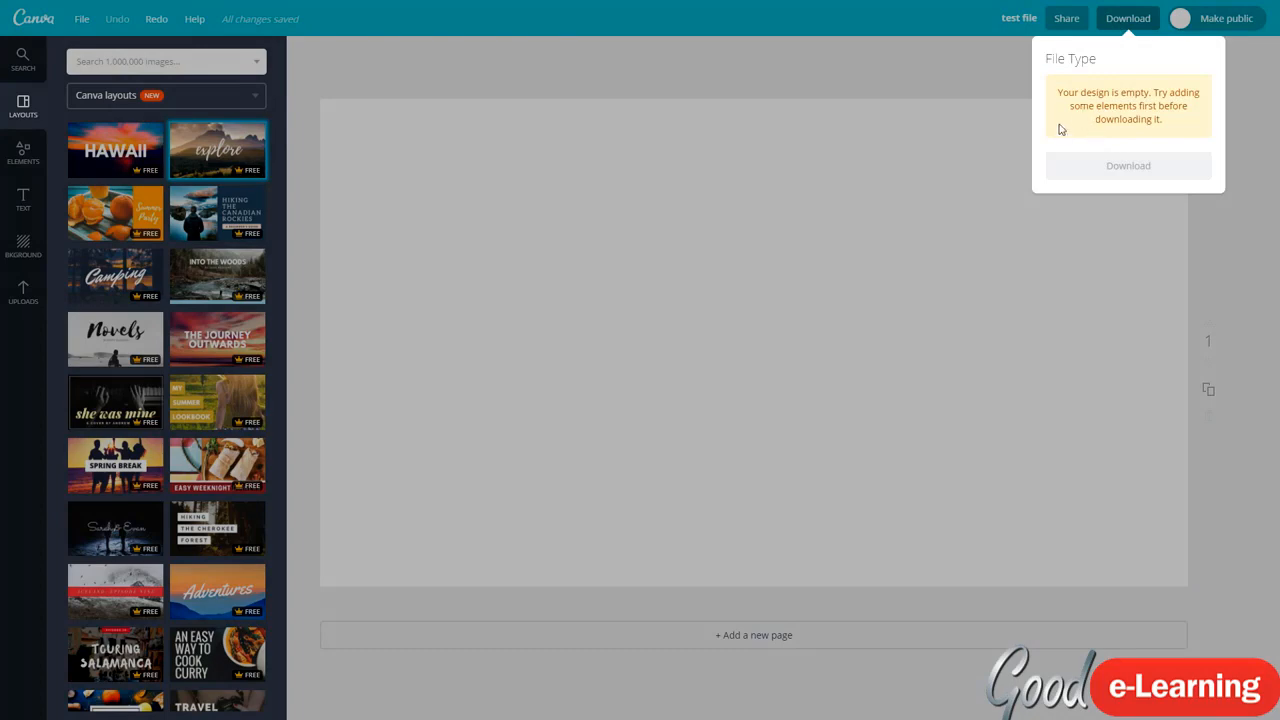
pyautogui.click(649, 154)
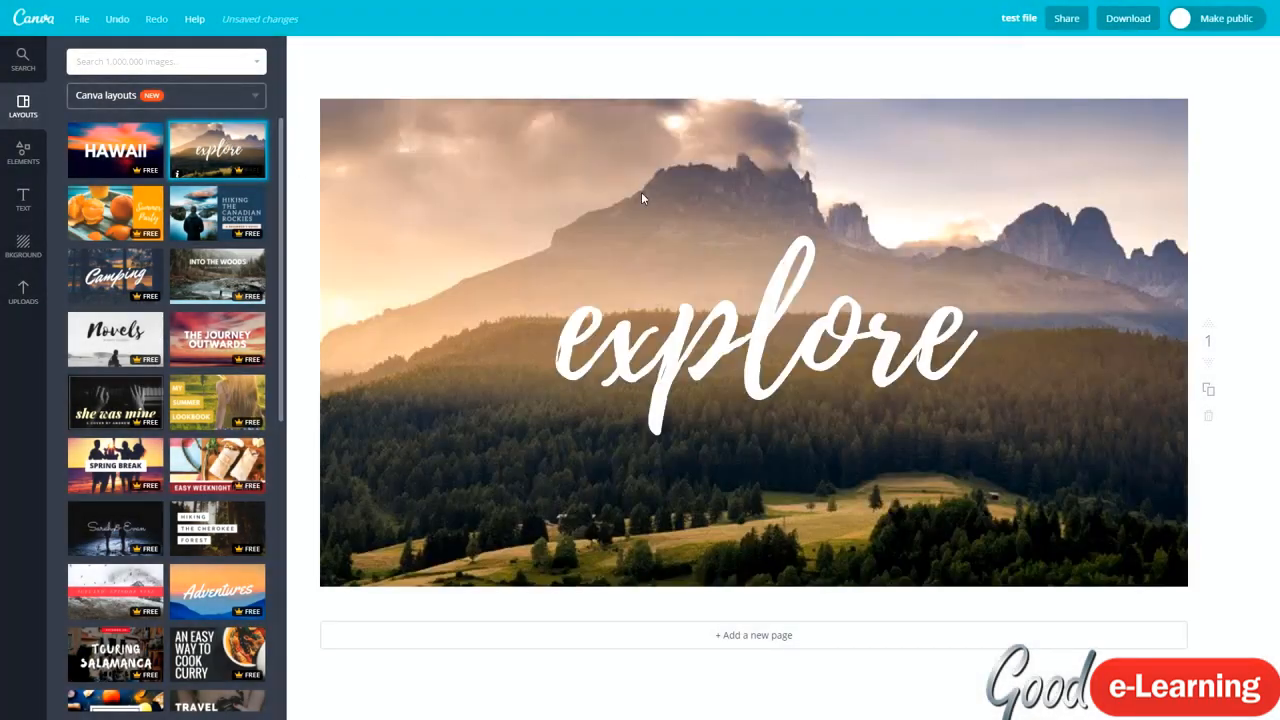
pyautogui.click(1128, 18)
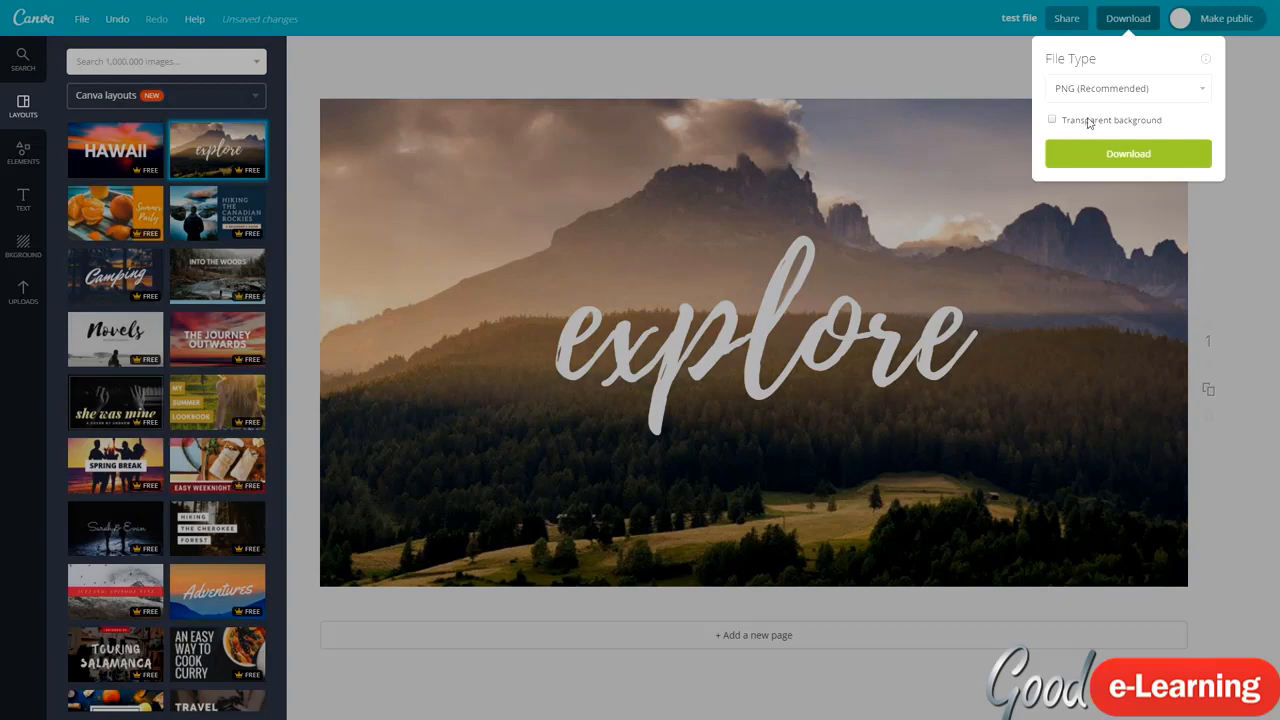
pyautogui.click(1098, 90)
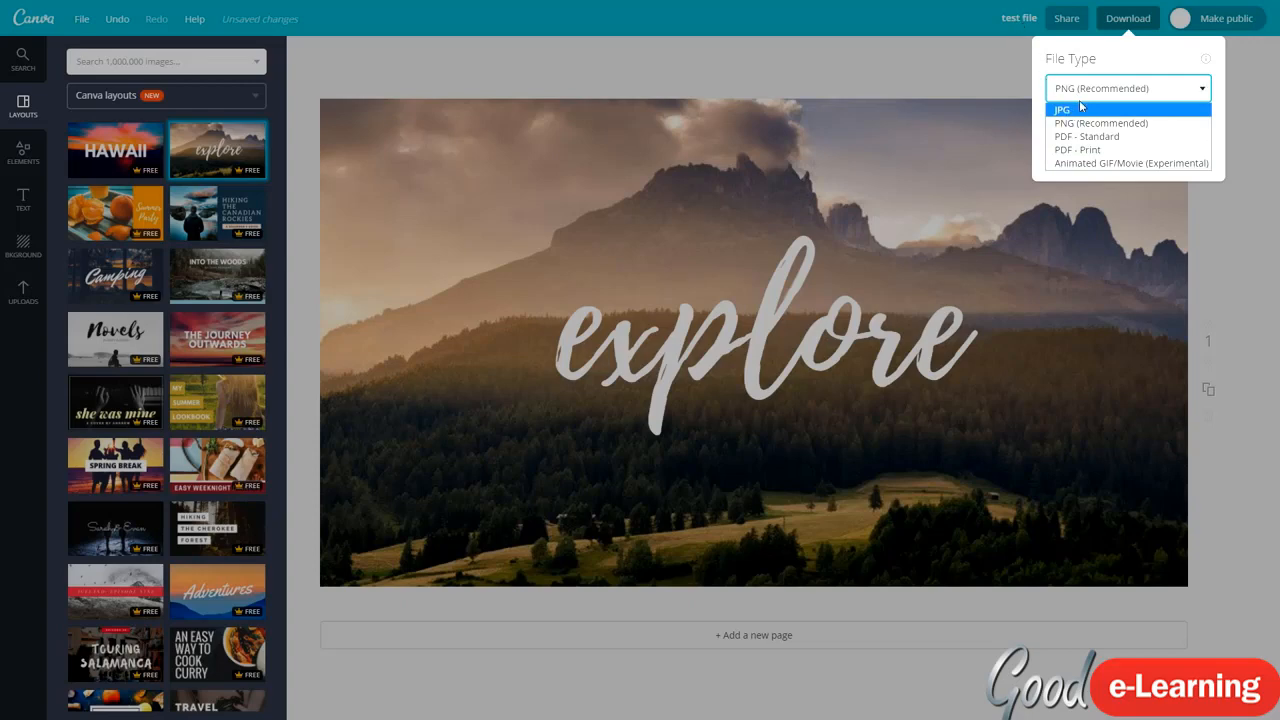
pyautogui.click(912, 81)
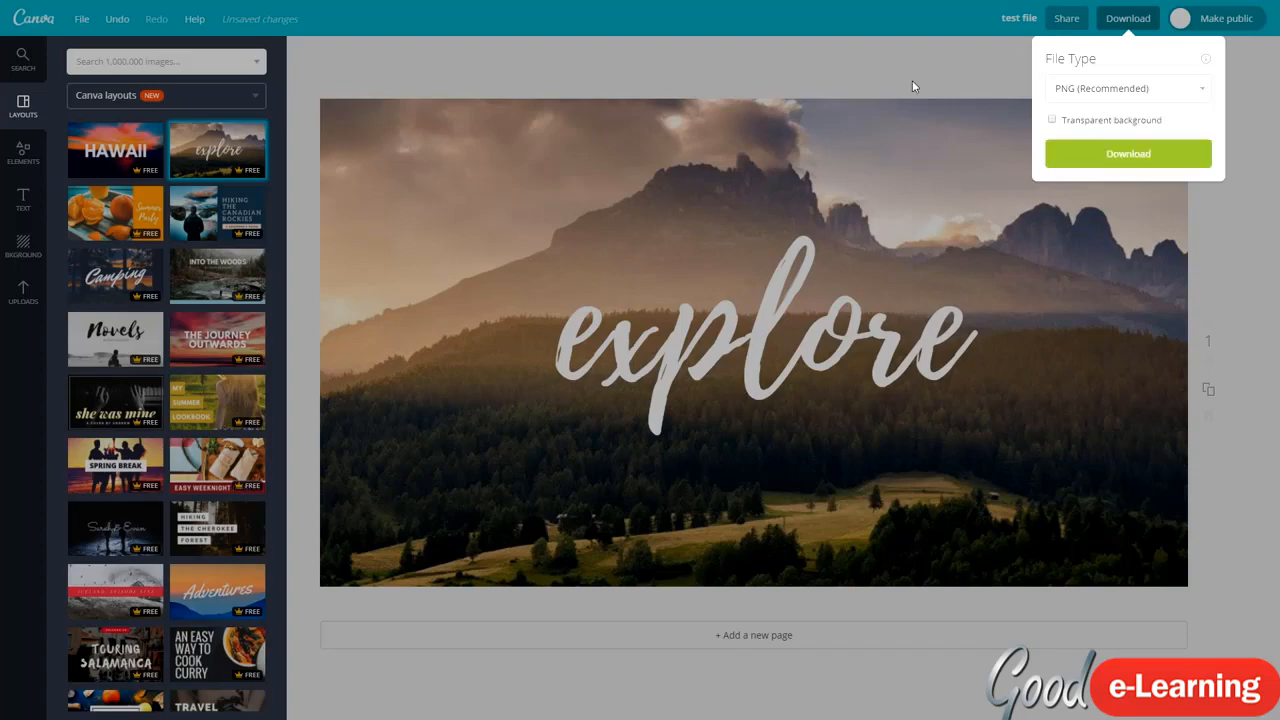
pyautogui.click(912, 82)
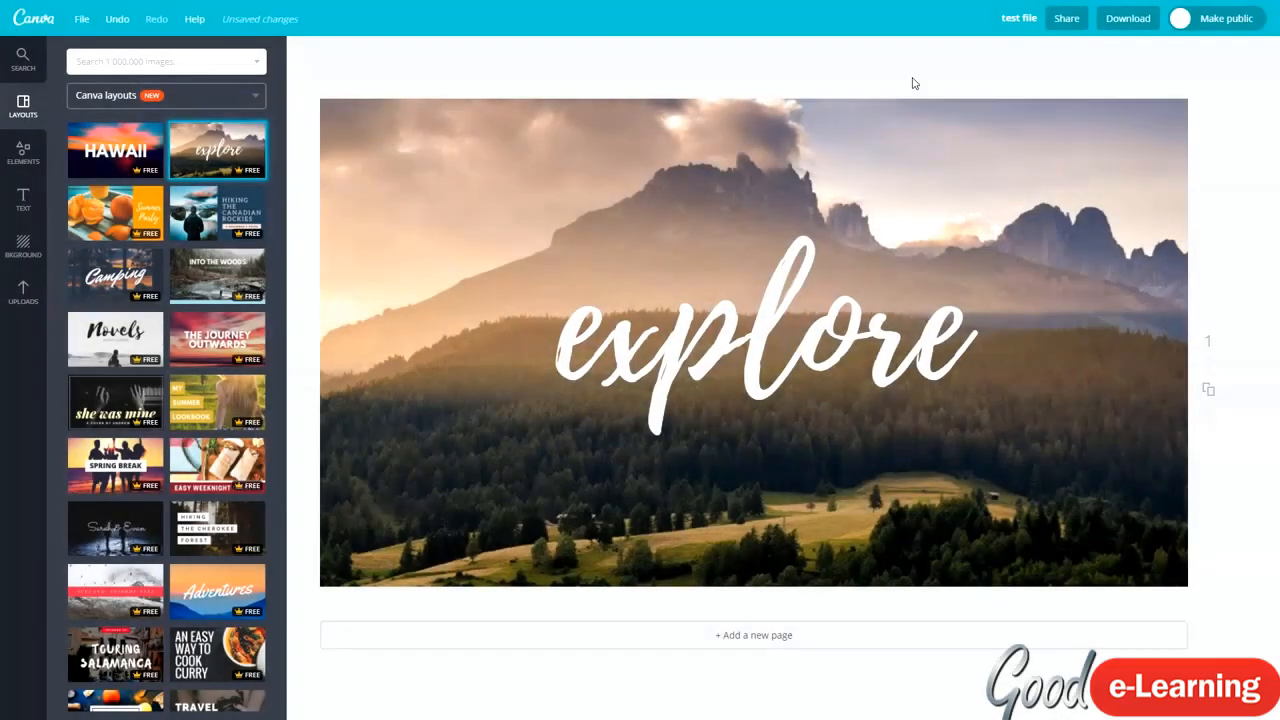
# - Switch the design's public visibility on and back off without saving it
pyautogui.click(1179, 20)
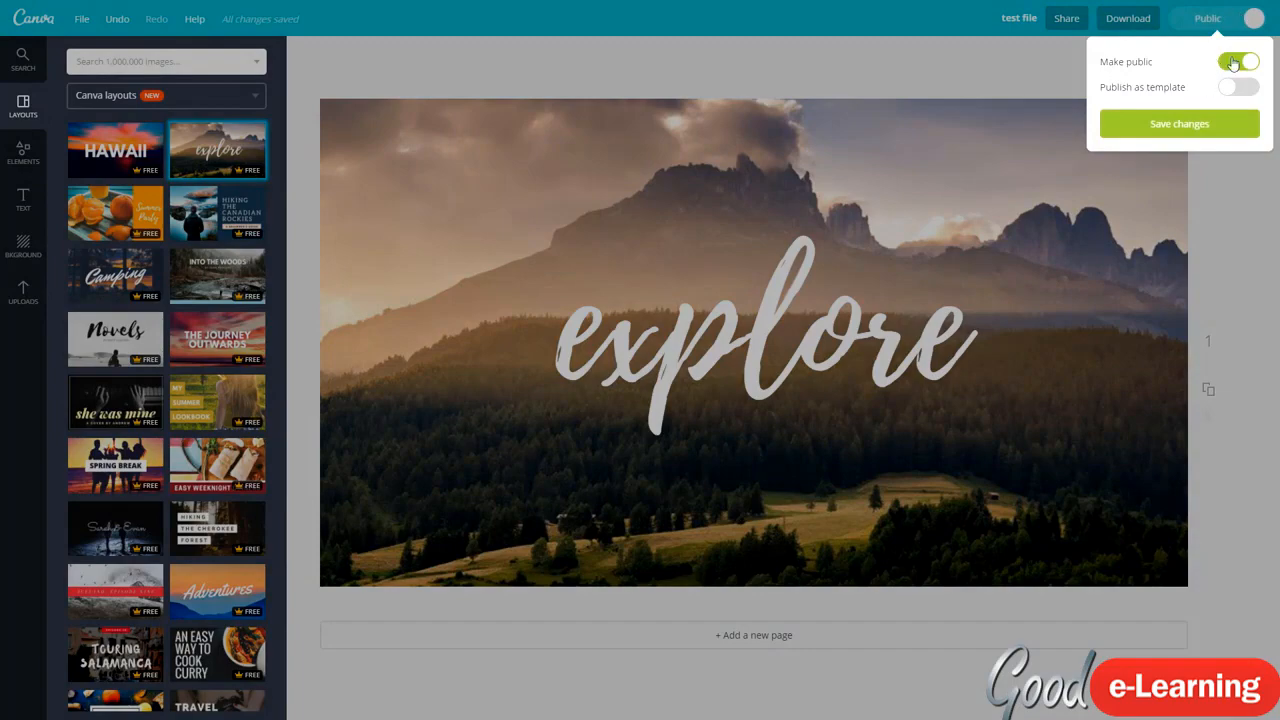
pyautogui.click(1235, 63)
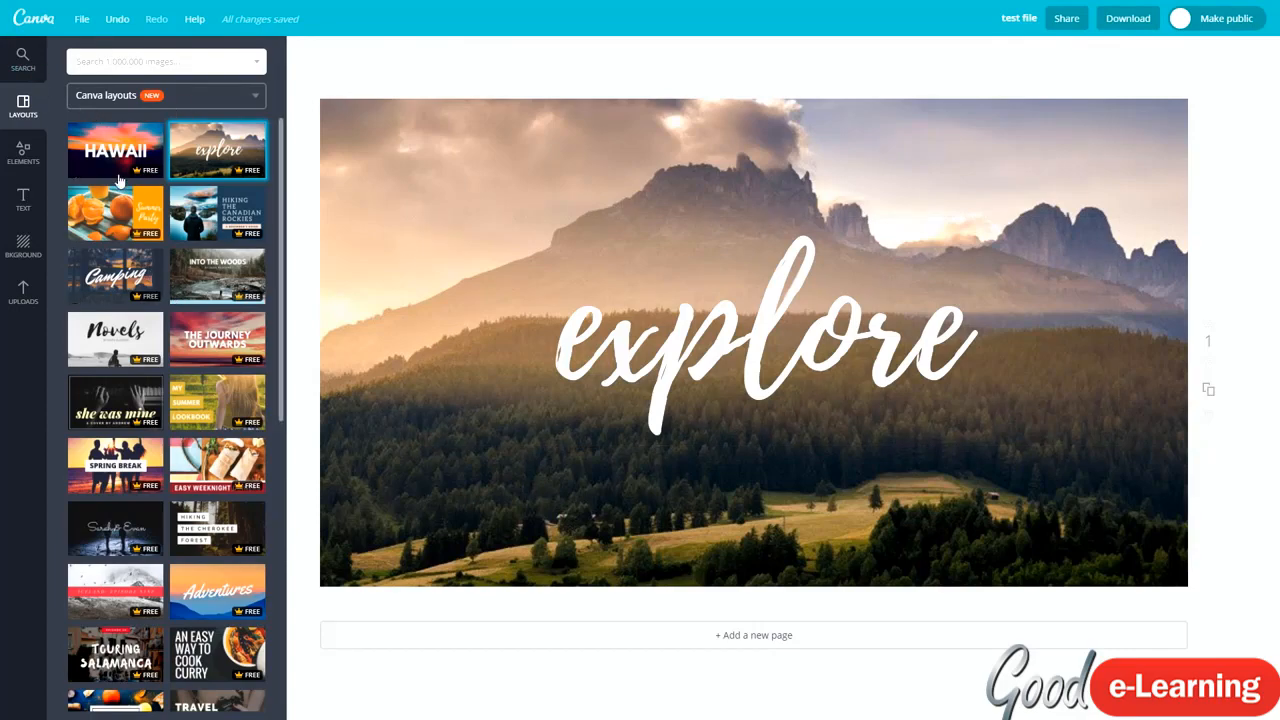
# - Browse the Canva layouts and apply the "How to cook really yummy burgers" layout to the page
pyautogui.scroll(-15, 118, 180)
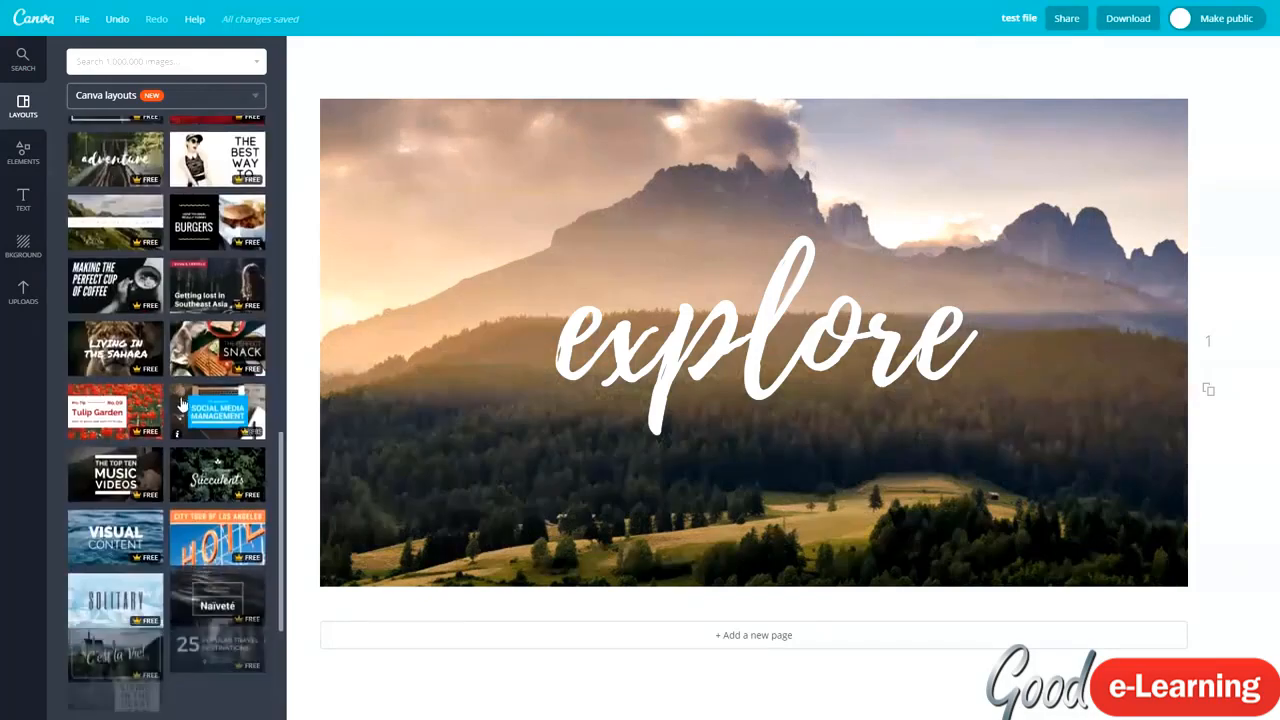
pyautogui.scroll(-5, 181, 403)
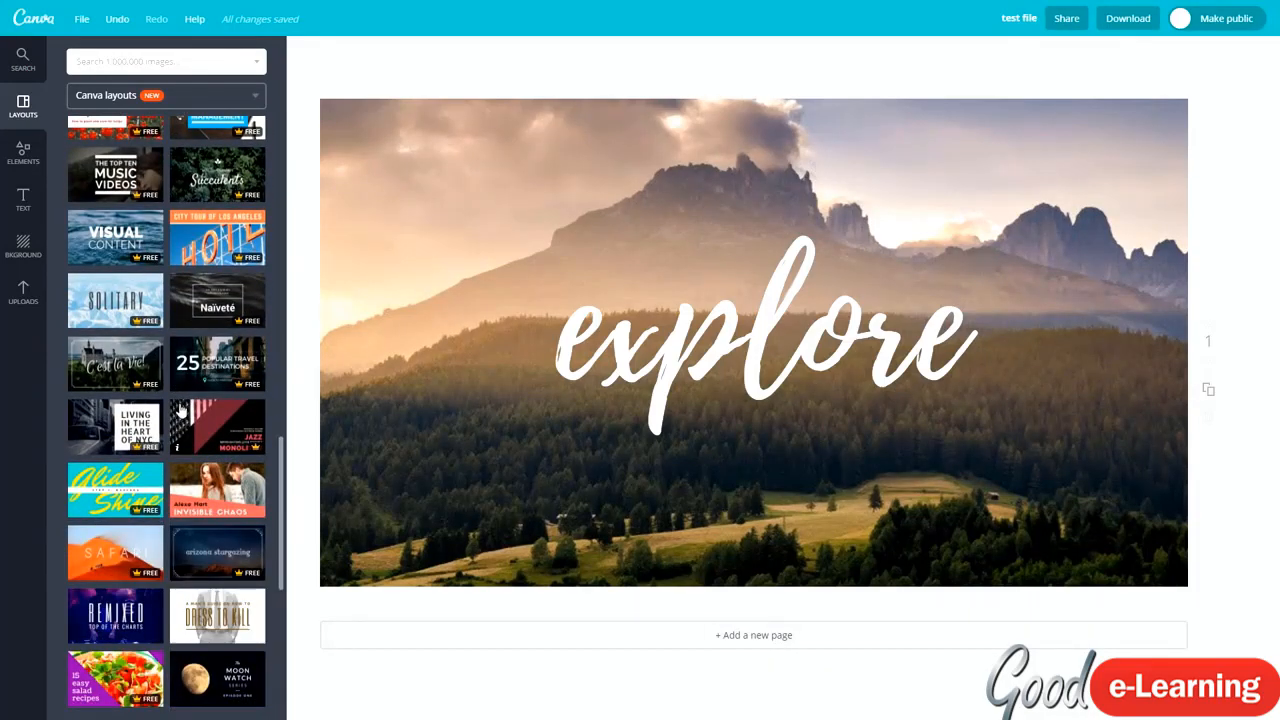
pyautogui.scroll(15, 185, 400)
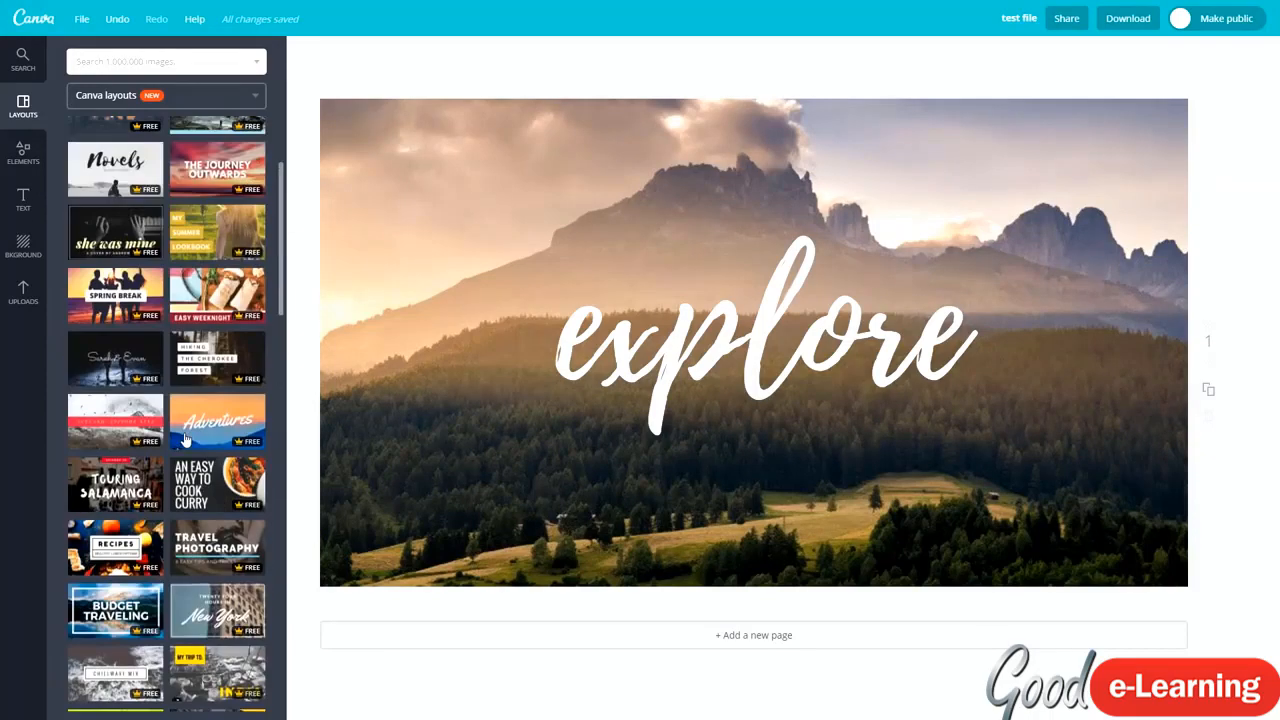
pyautogui.scroll(-10, 163, 330)
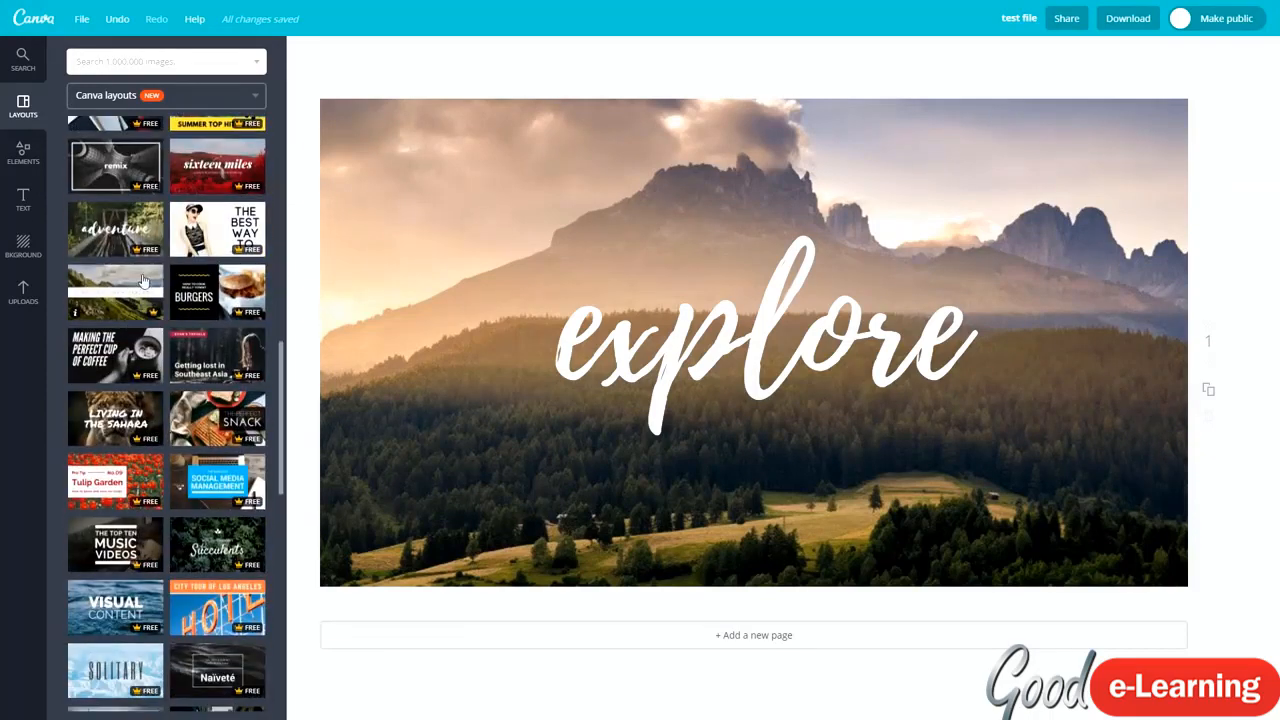
pyautogui.click(204, 283)
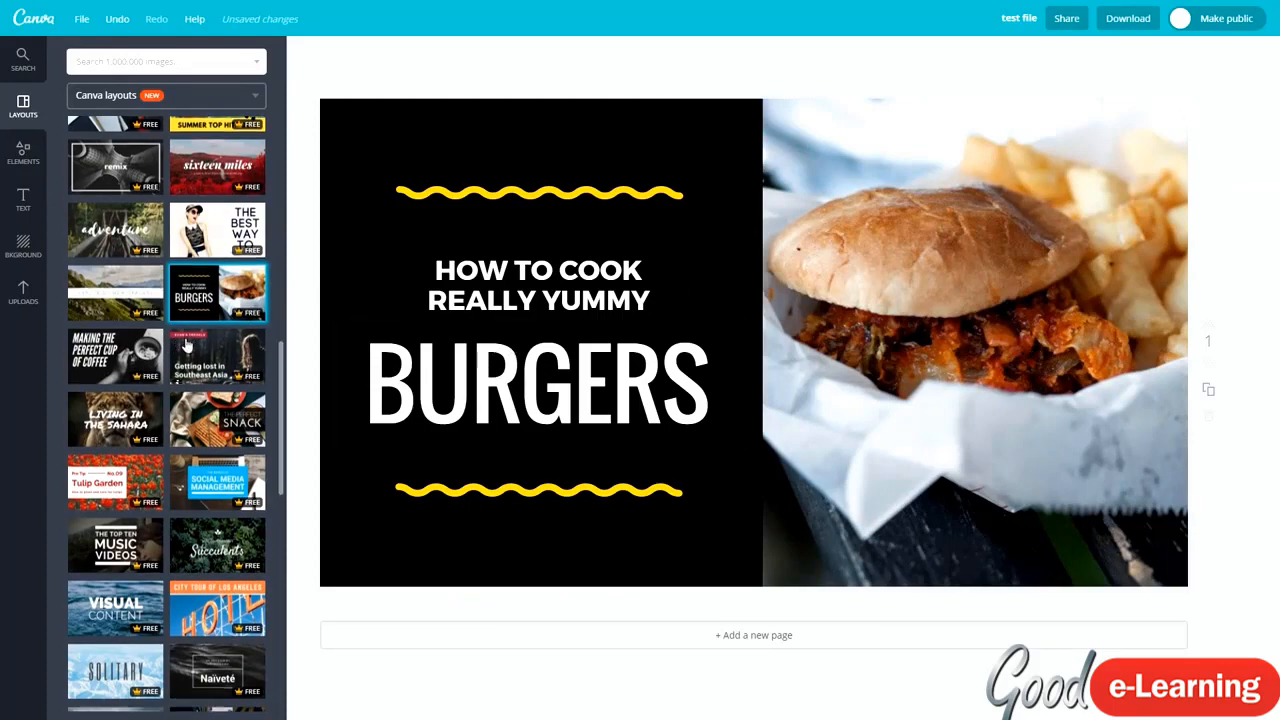
pyautogui.scroll(10, 155, 400)
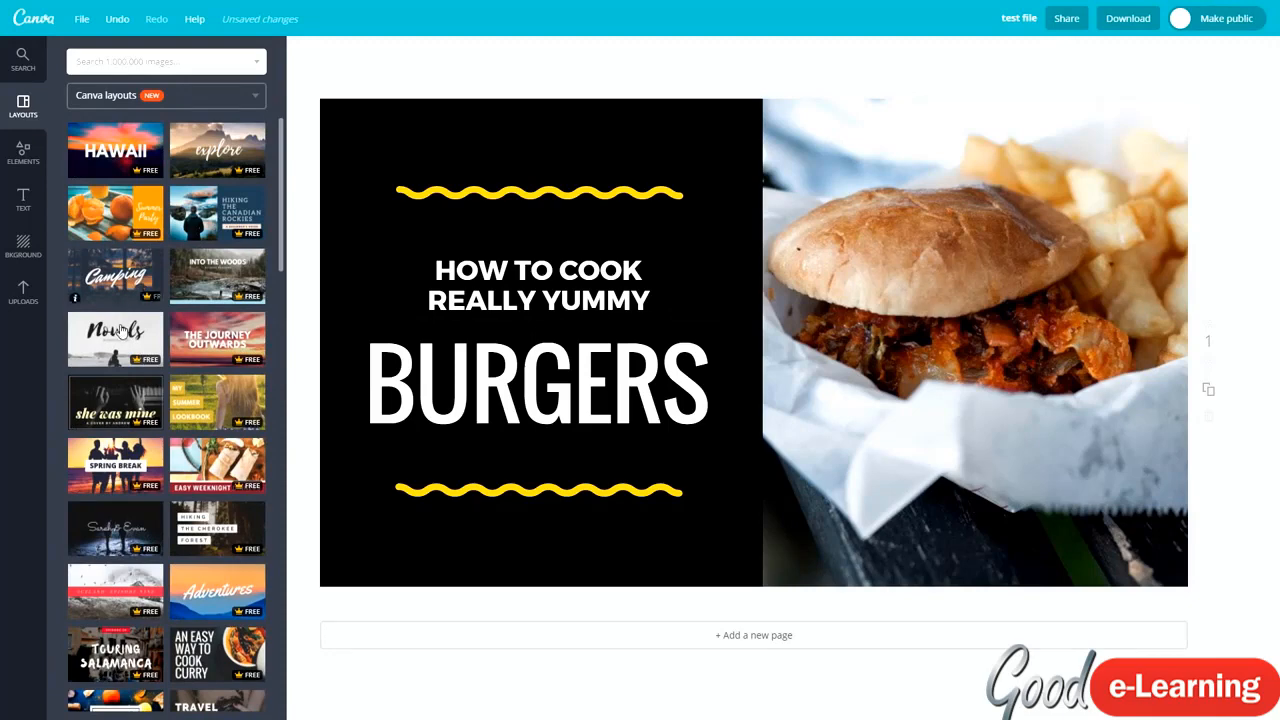
# - Search the image library for "iphone" and view the matching photos and illustrations
pyautogui.click(23, 60)
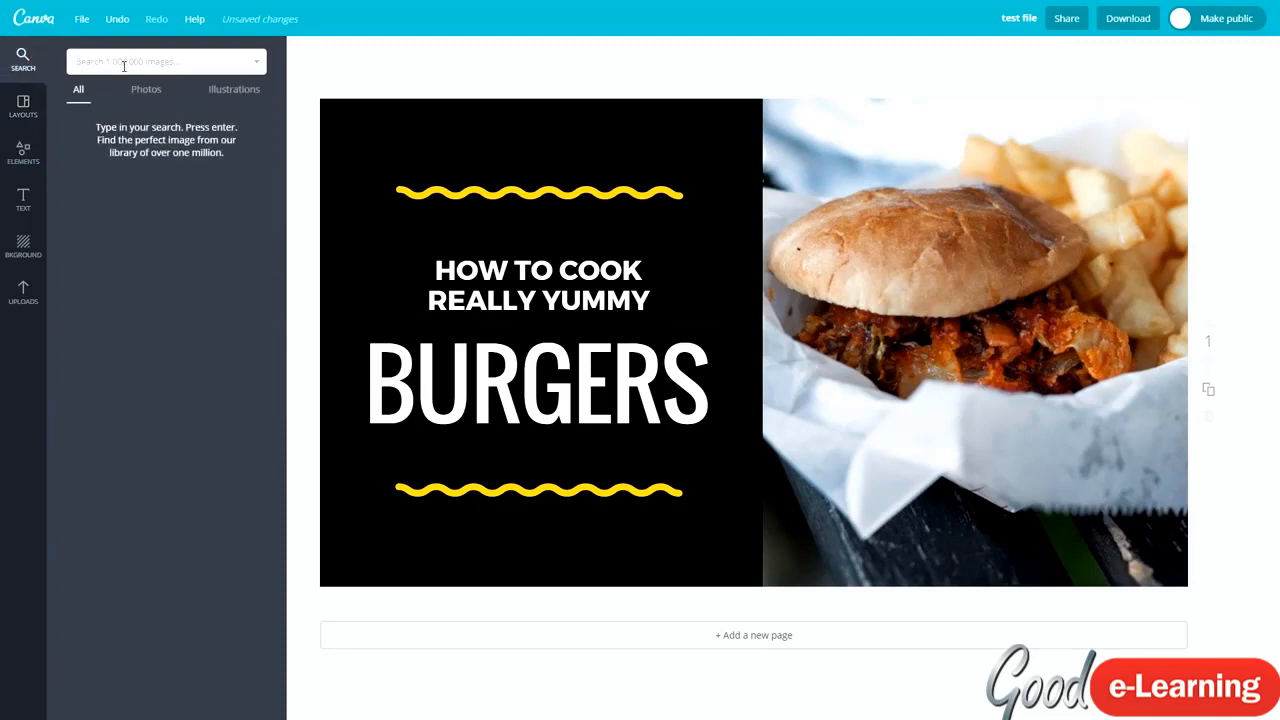
pyautogui.press('Return')
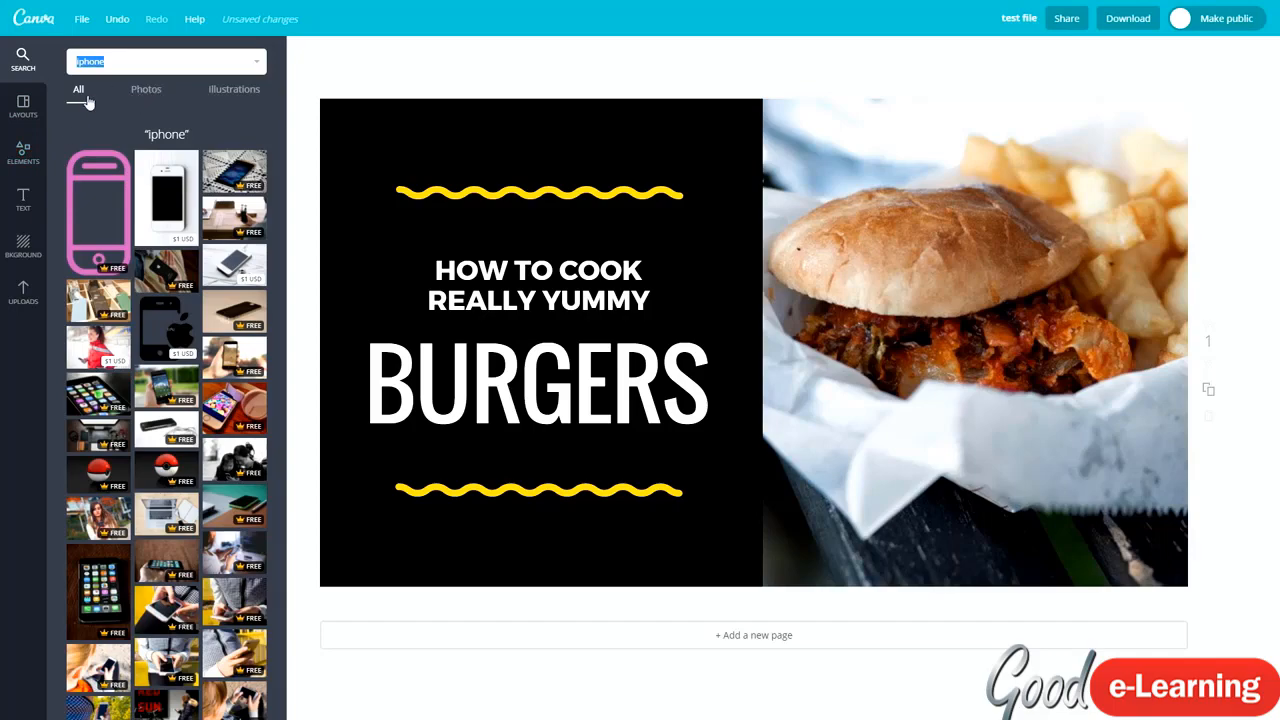
pyautogui.click(134, 96)
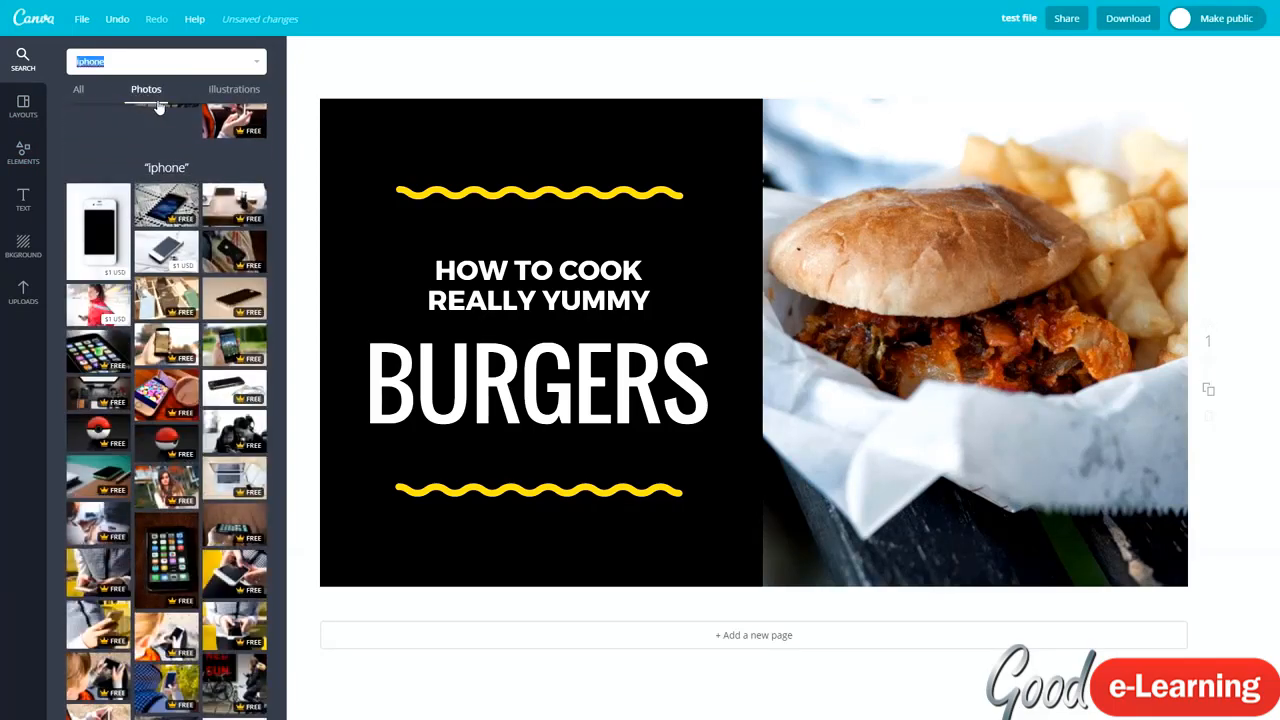
pyautogui.click(233, 91)
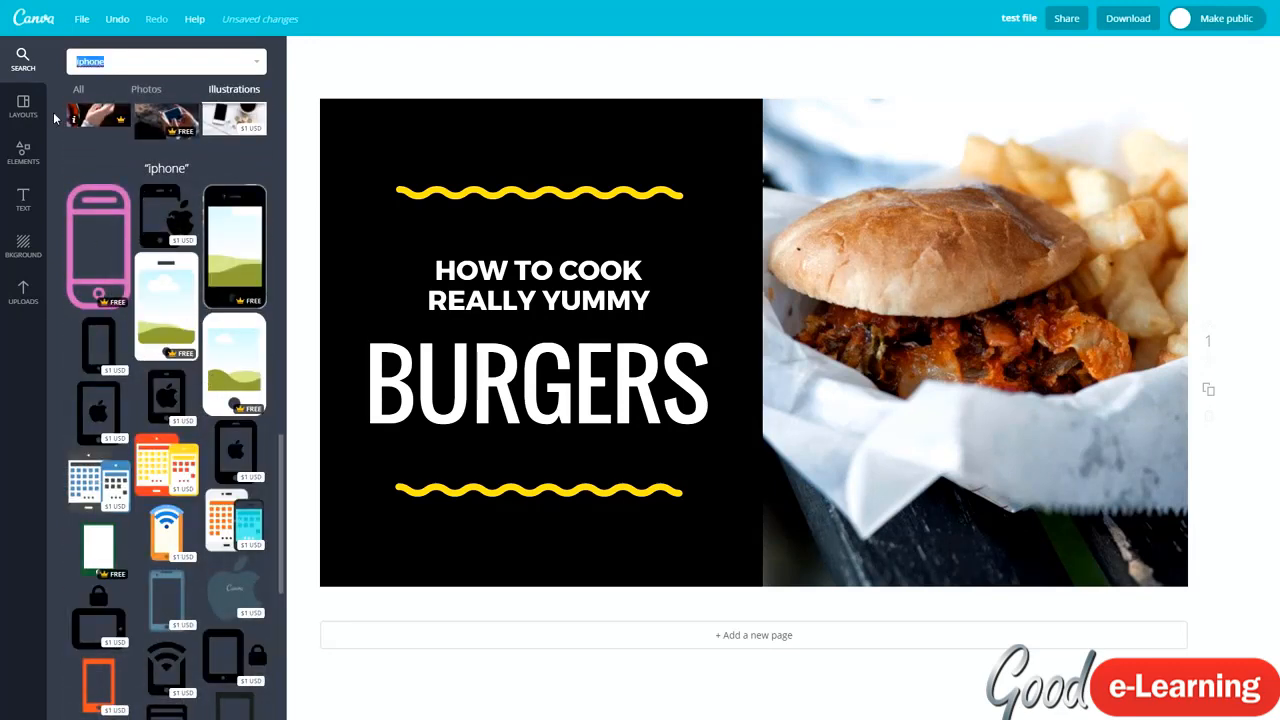
pyautogui.scroll(-5, 133, 268)
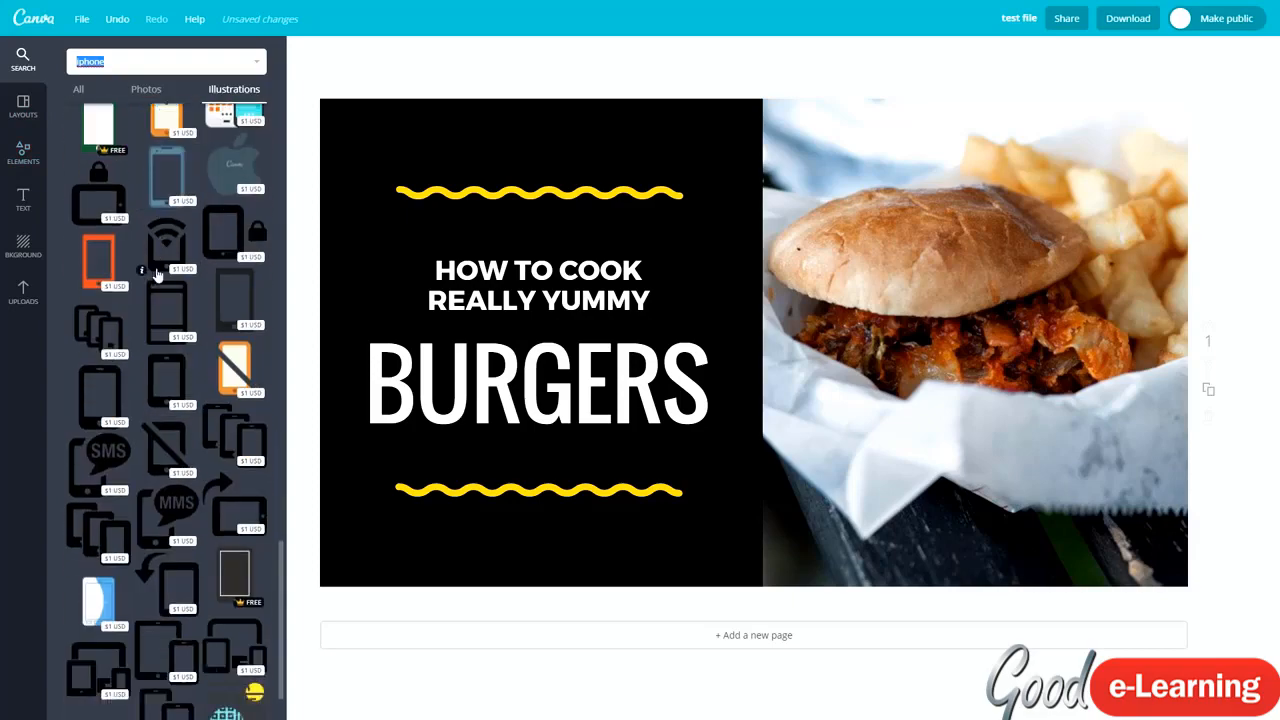
pyautogui.scroll(8, 133, 268)
# - Look through the full set of element categories, down to Wedding and back to Free Photos
pyautogui.click(23, 154)
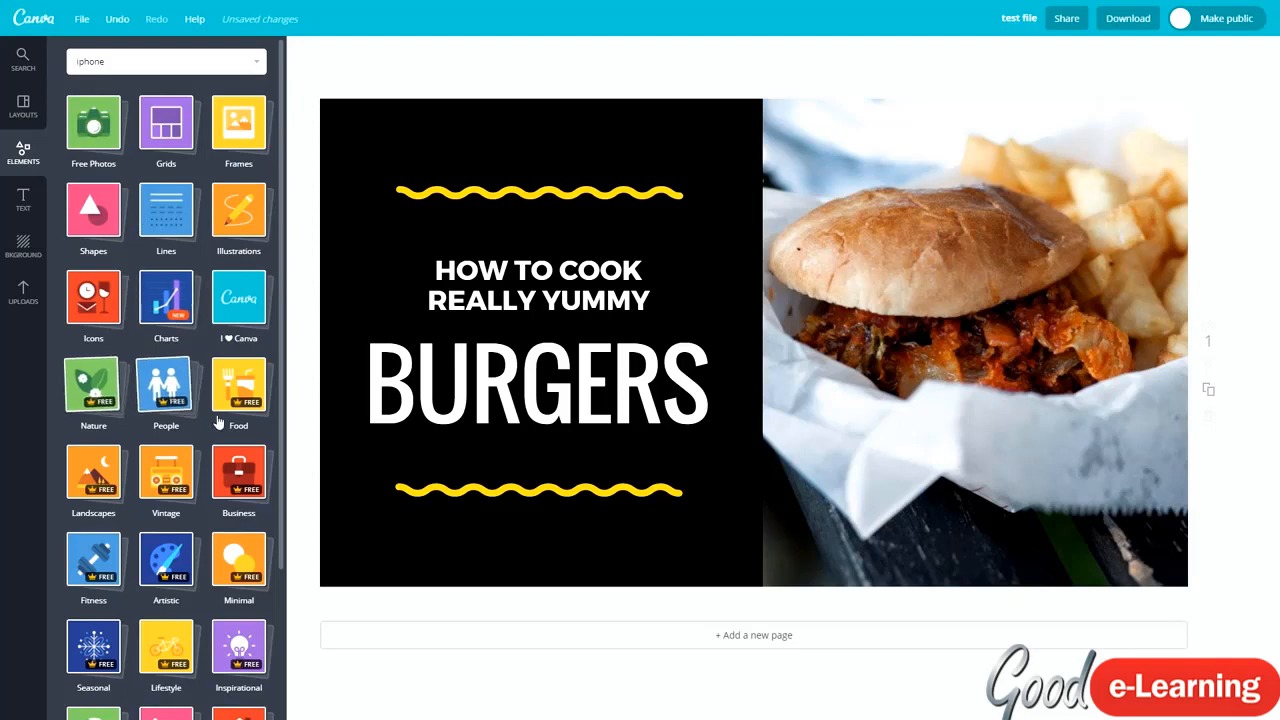
pyautogui.scroll(-2, 166, 390)
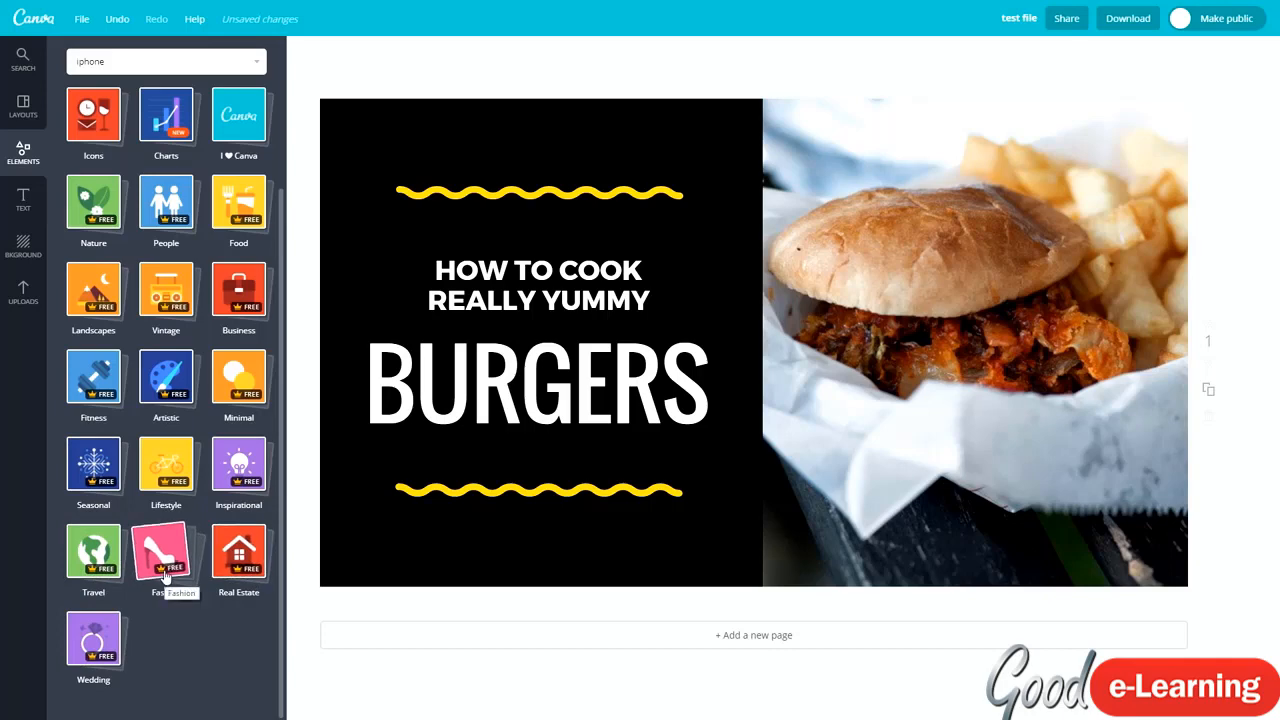
pyautogui.scroll(2, 160, 480)
pyautogui.scroll(1, 160, 478)
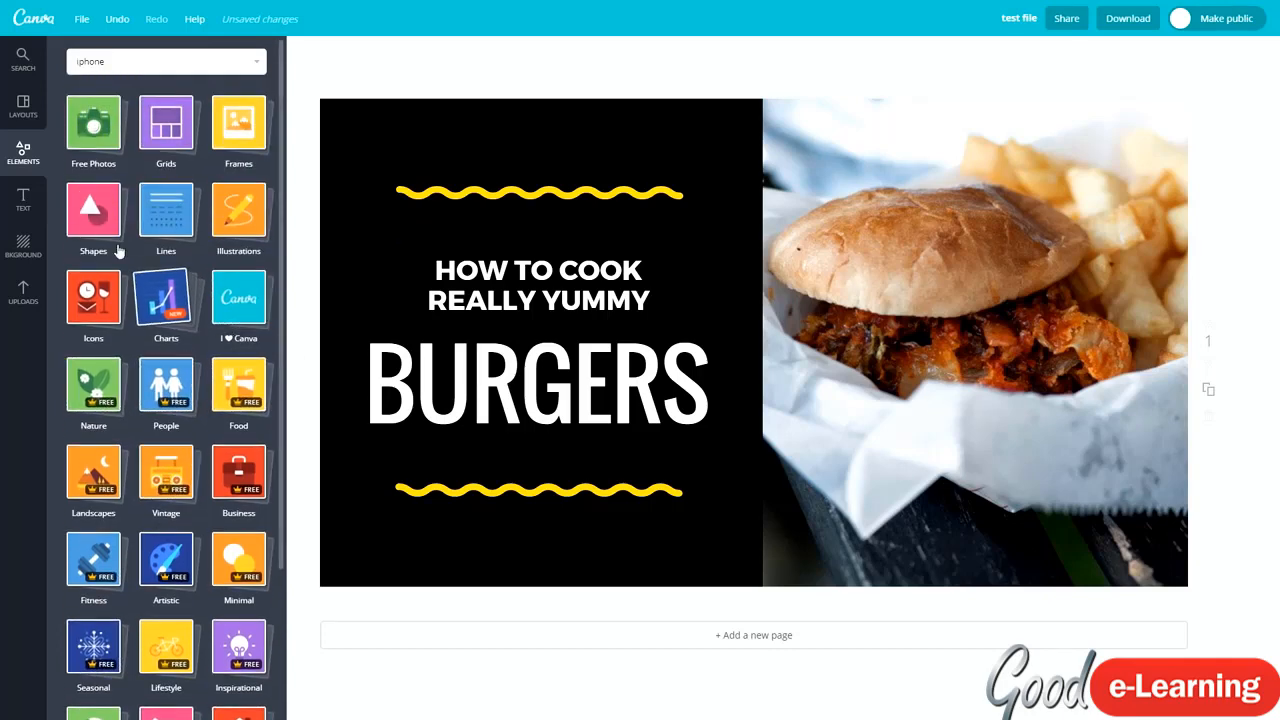
# - View the contents of the Free Photos, Grids and Frames element categories
pyautogui.click(97, 136)
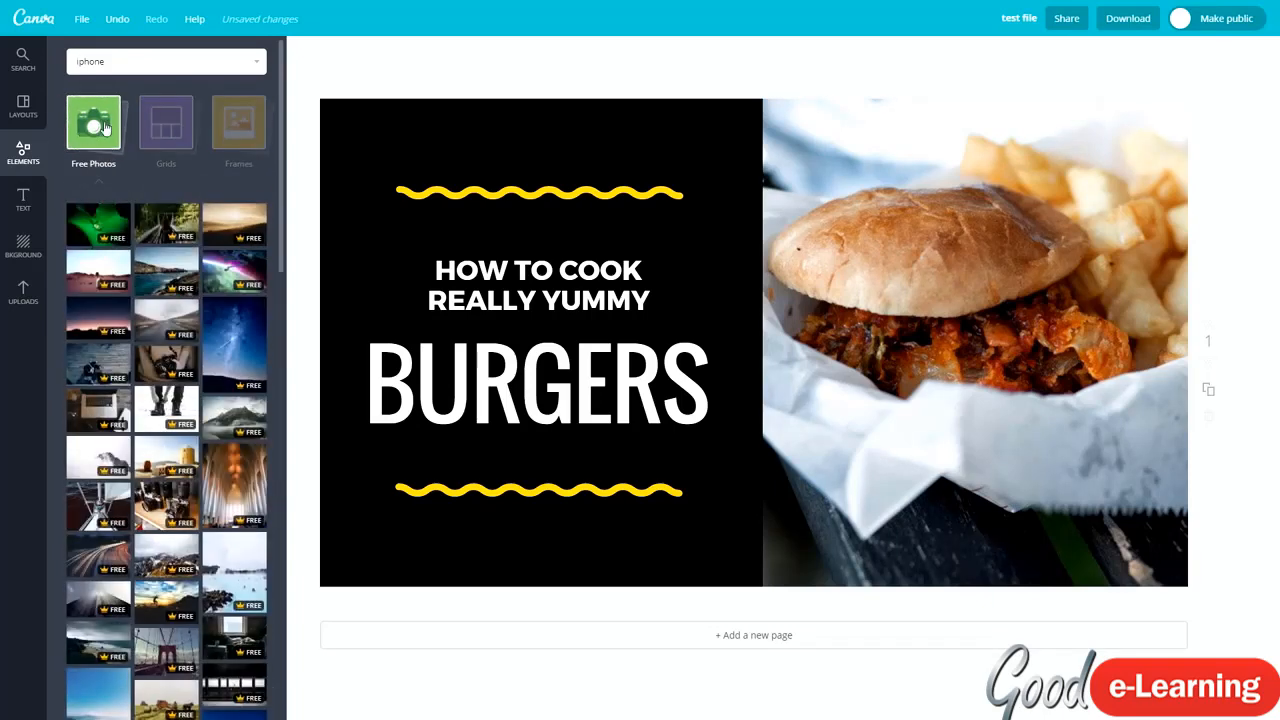
pyautogui.click(97, 128)
pyautogui.click(166, 122)
pyautogui.click(165, 130)
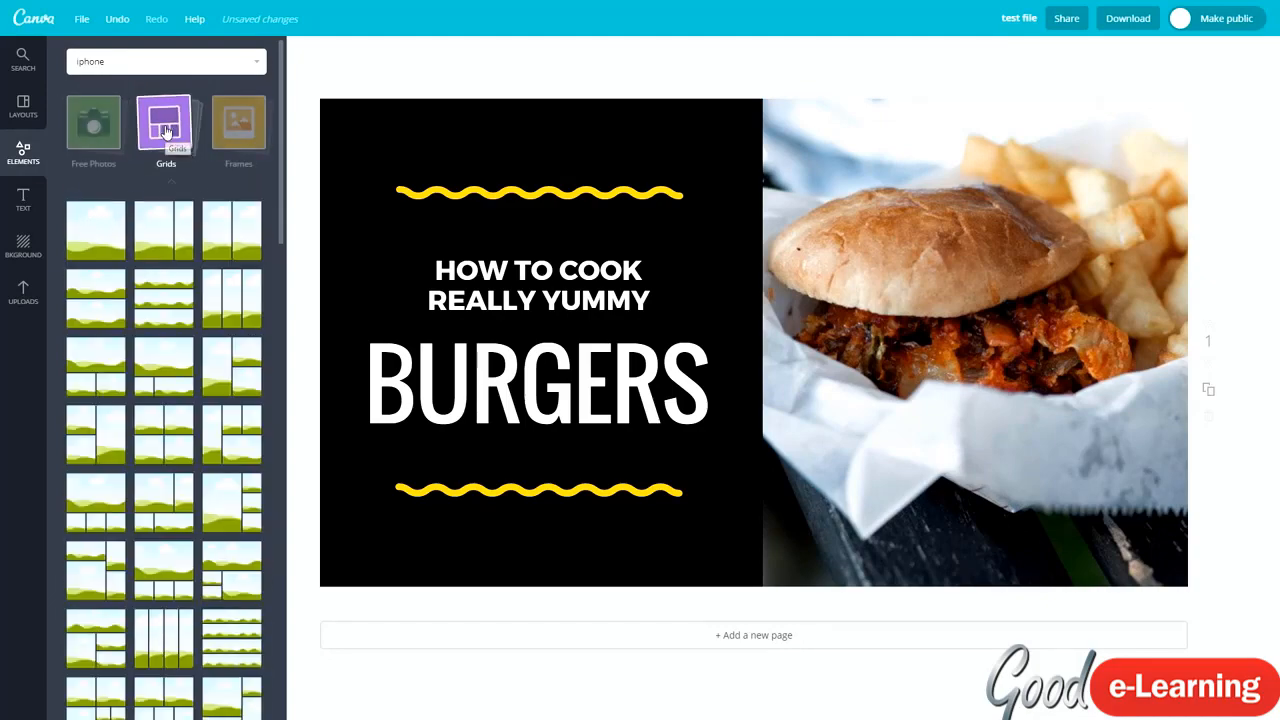
pyautogui.click(231, 128)
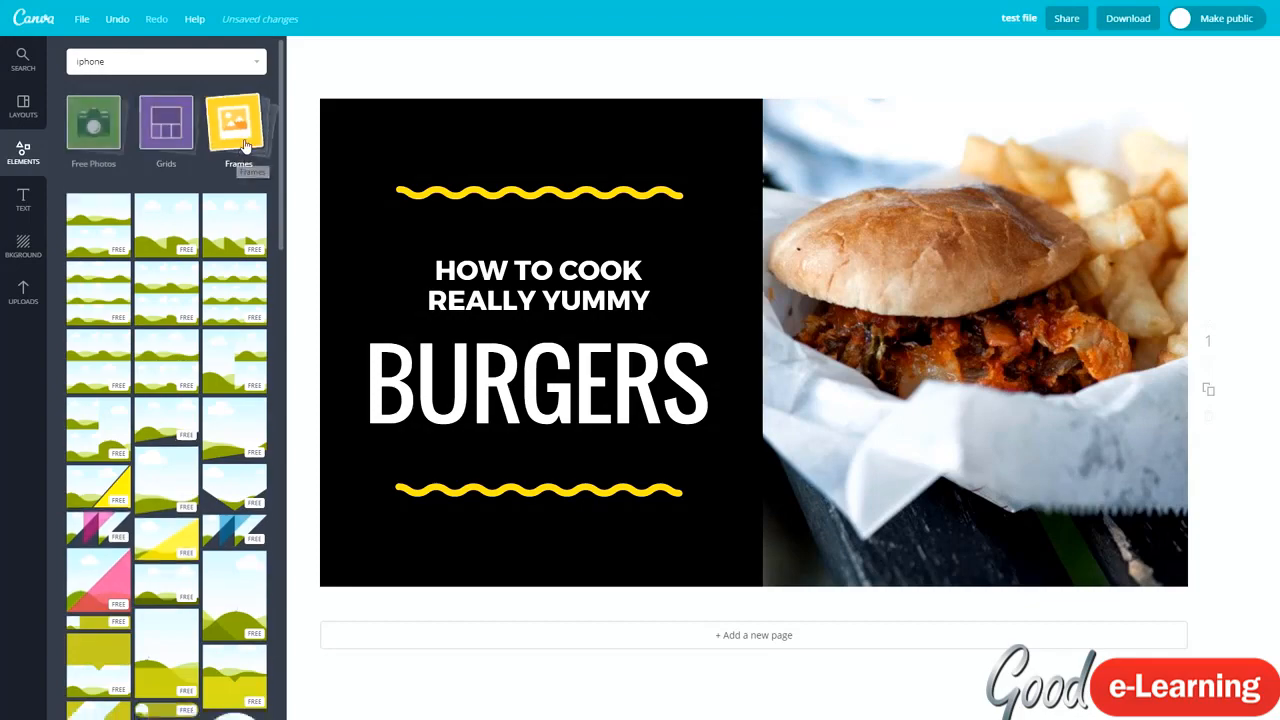
pyautogui.click(238, 152)
# - View the available elements in the Shapes and Lines categories
pyautogui.click(93, 210)
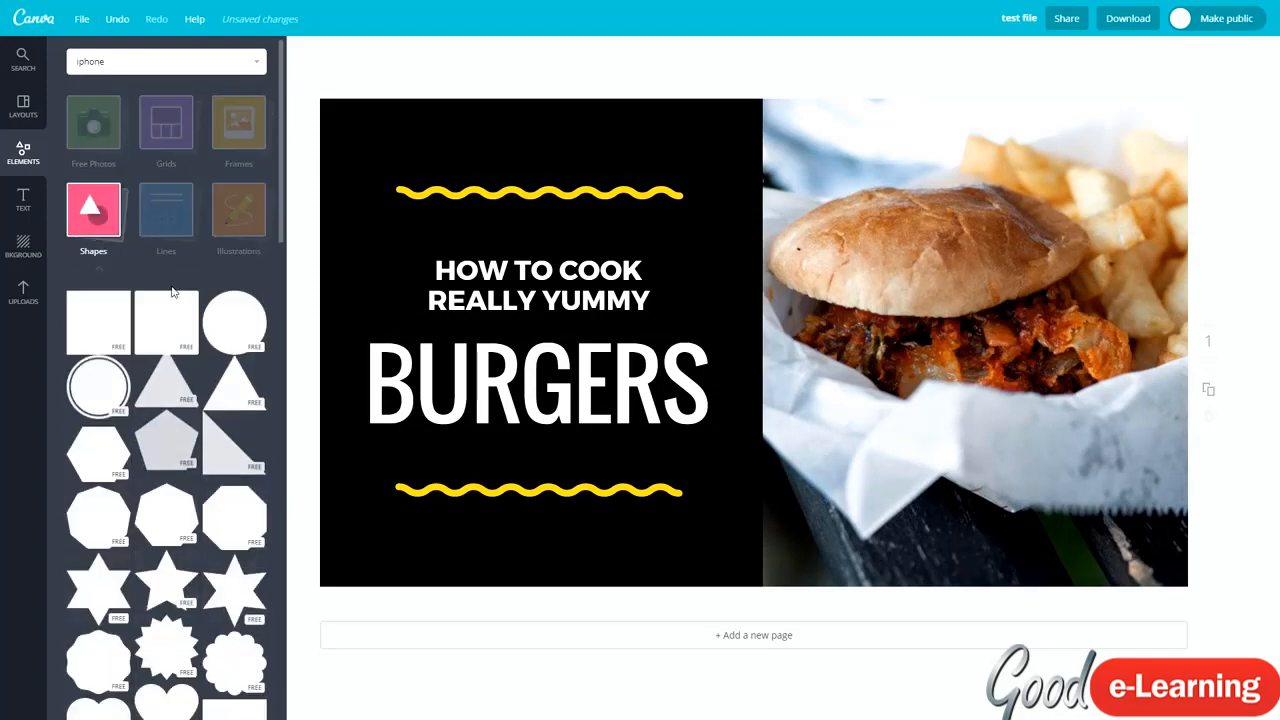
pyautogui.click(110, 212)
pyautogui.click(150, 216)
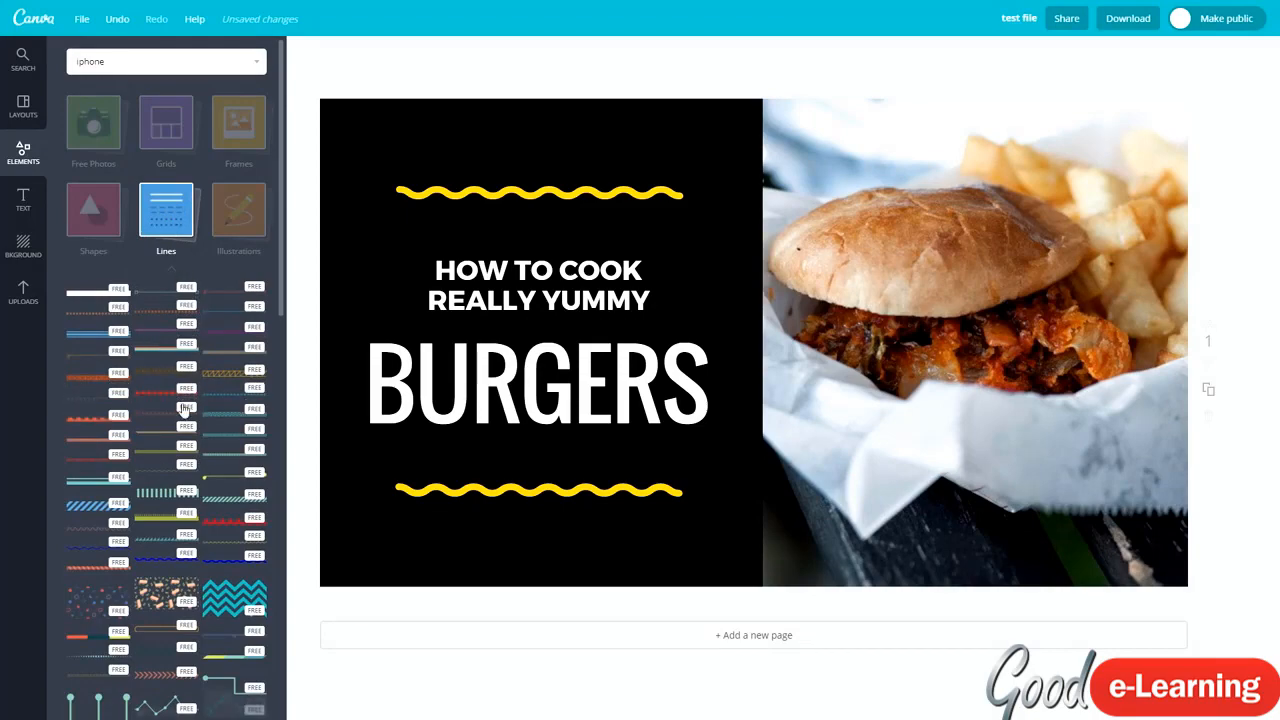
pyautogui.scroll(-5, 186, 397)
pyautogui.scroll(5, 186, 397)
pyautogui.scroll(-2, 184, 390)
pyautogui.scroll(2, 182, 368)
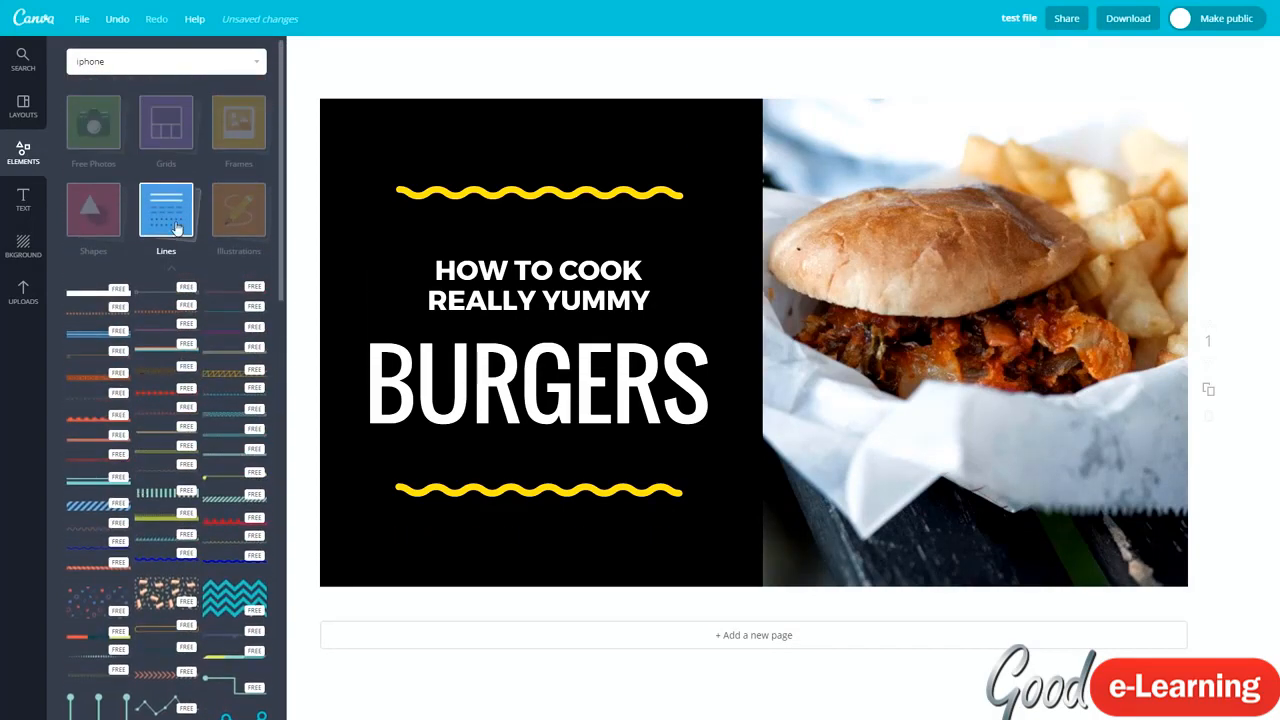
pyautogui.click(176, 228)
# - Browse the elements in the Illustrations category
pyautogui.click(238, 212)
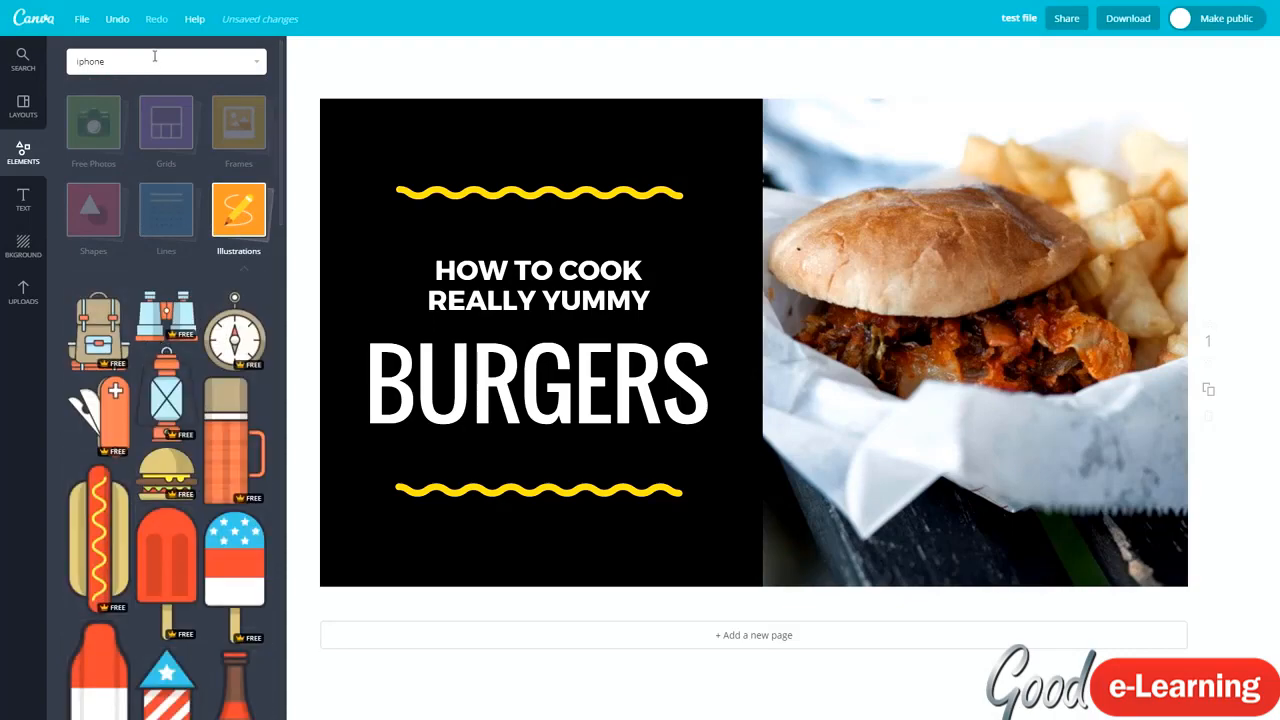
pyautogui.scroll(-5, 175, 360)
pyautogui.scroll(-5, 176, 362)
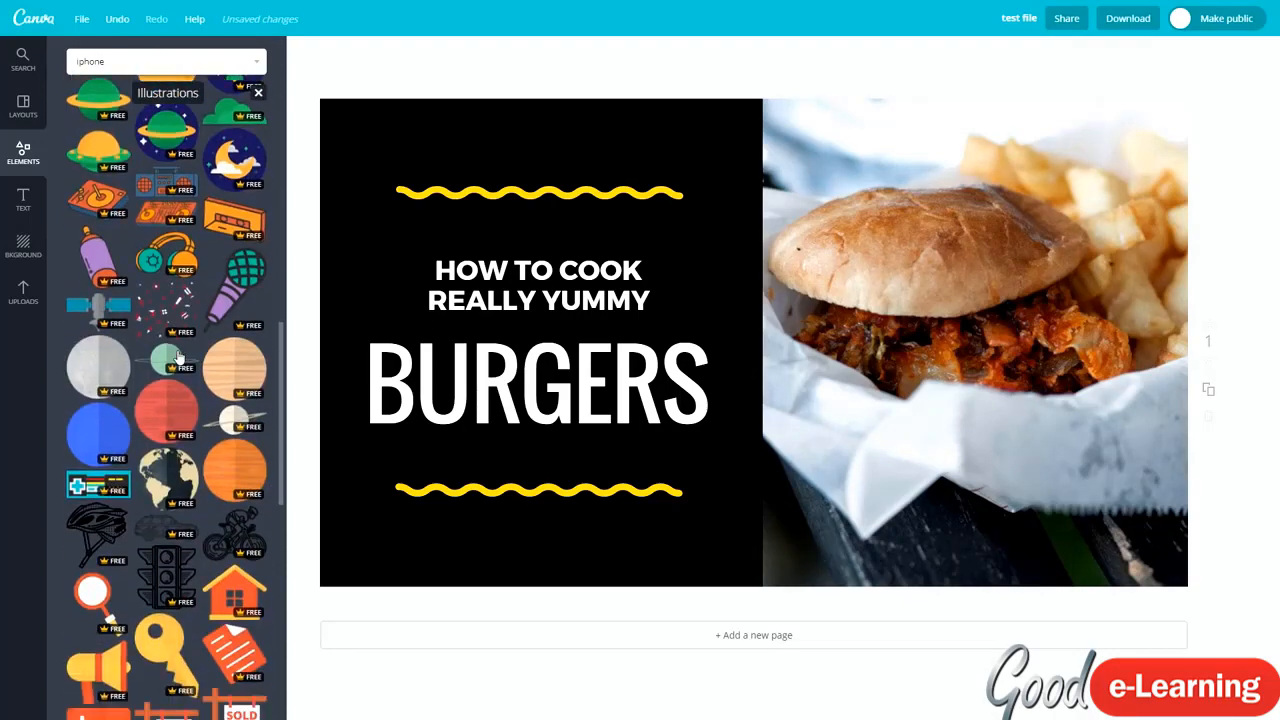
# - Close the Illustrations category and browse the elements in the Icons category
pyautogui.scroll(10, 230, 270)
pyautogui.click(240, 268)
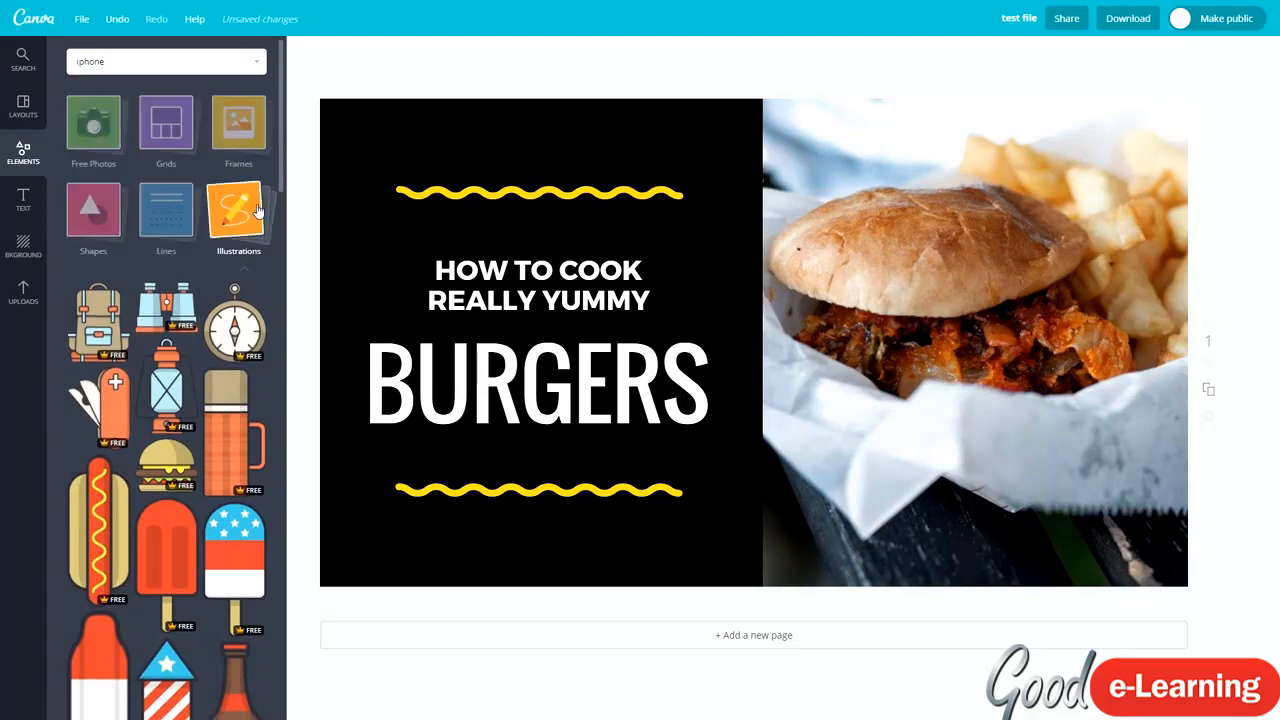
pyautogui.click(89, 302)
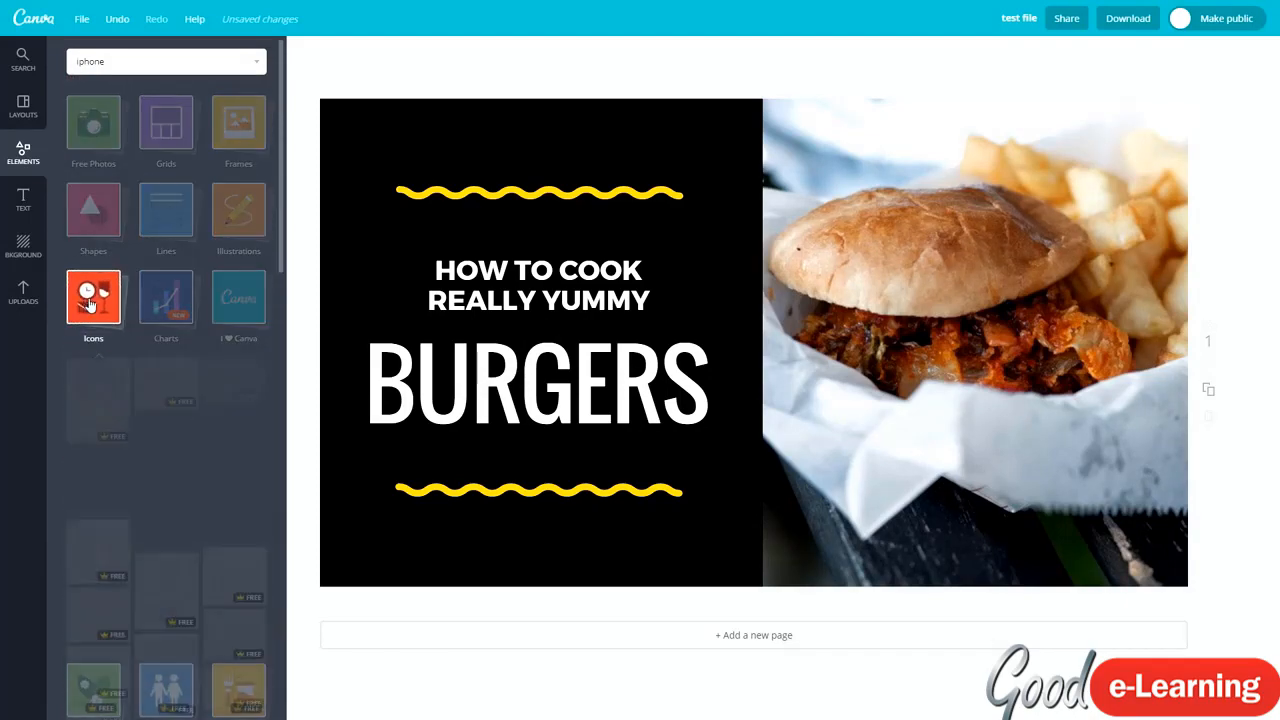
pyautogui.scroll(-10, 124, 545)
pyautogui.scroll(10, 124, 545)
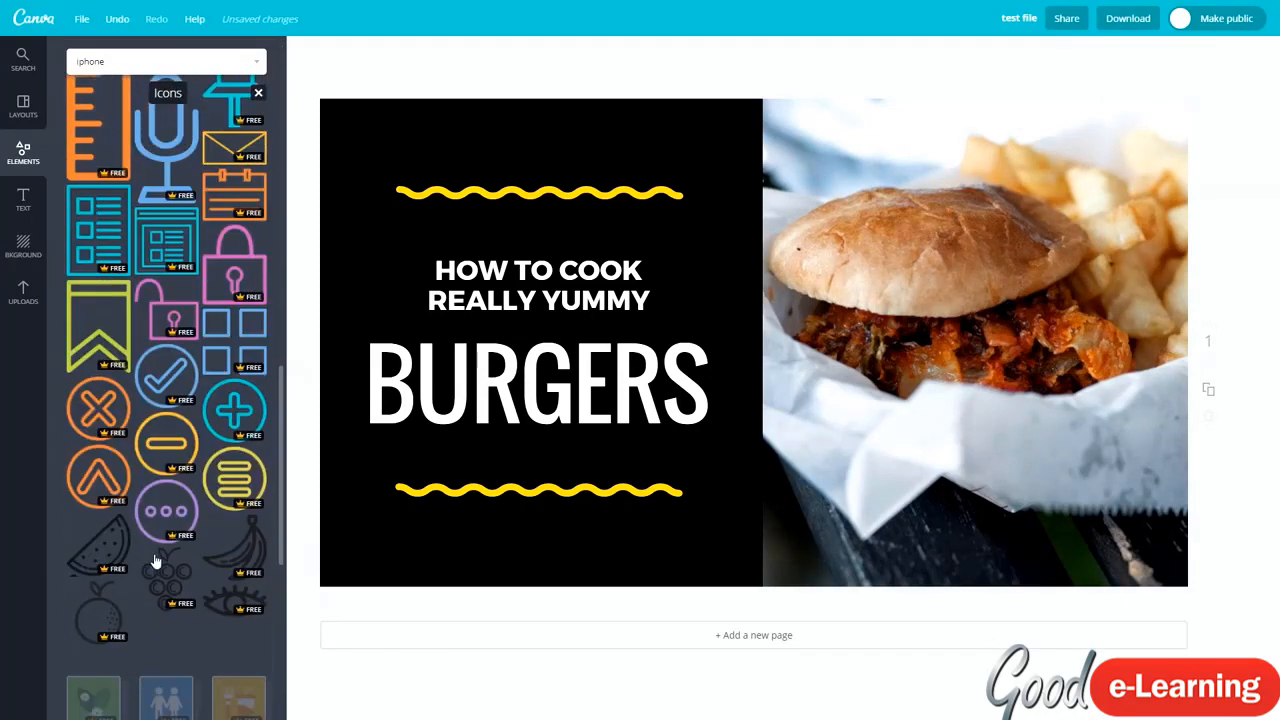
pyautogui.scroll(-6, 107, 570)
pyautogui.scroll(-10, 107, 570)
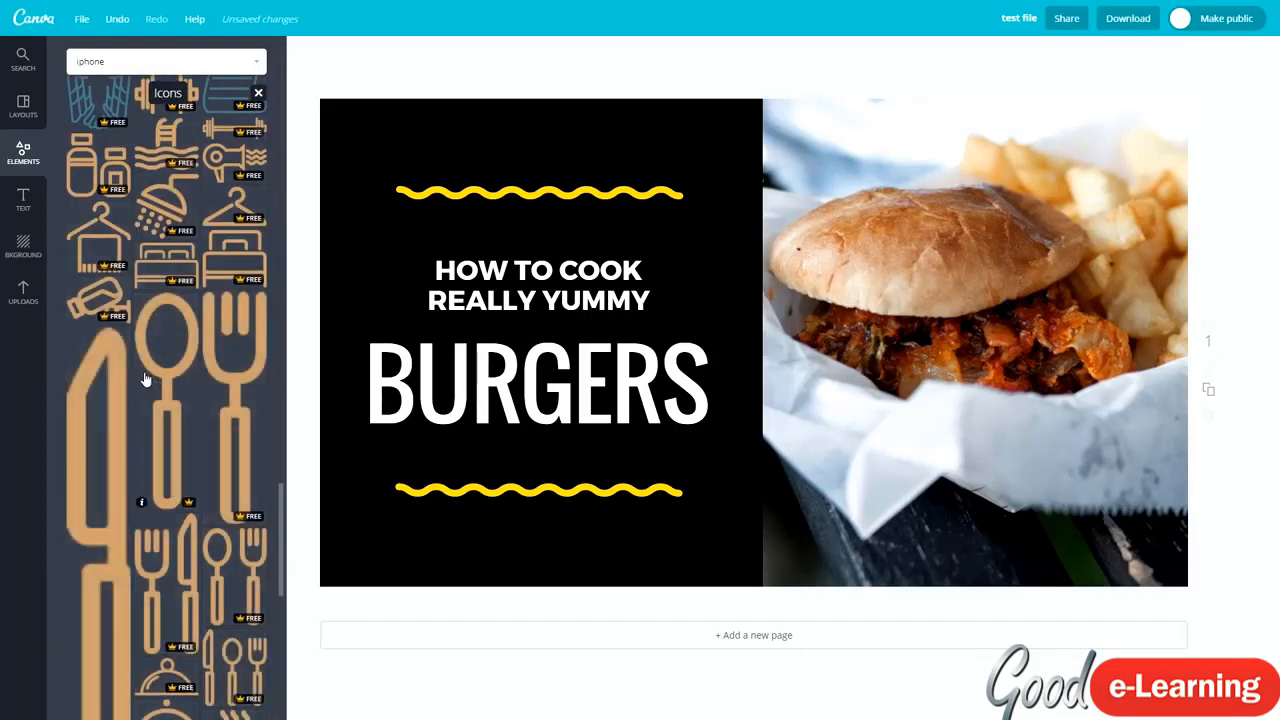
pyautogui.scroll(15, 190, 370)
pyautogui.scroll(10, 209, 408)
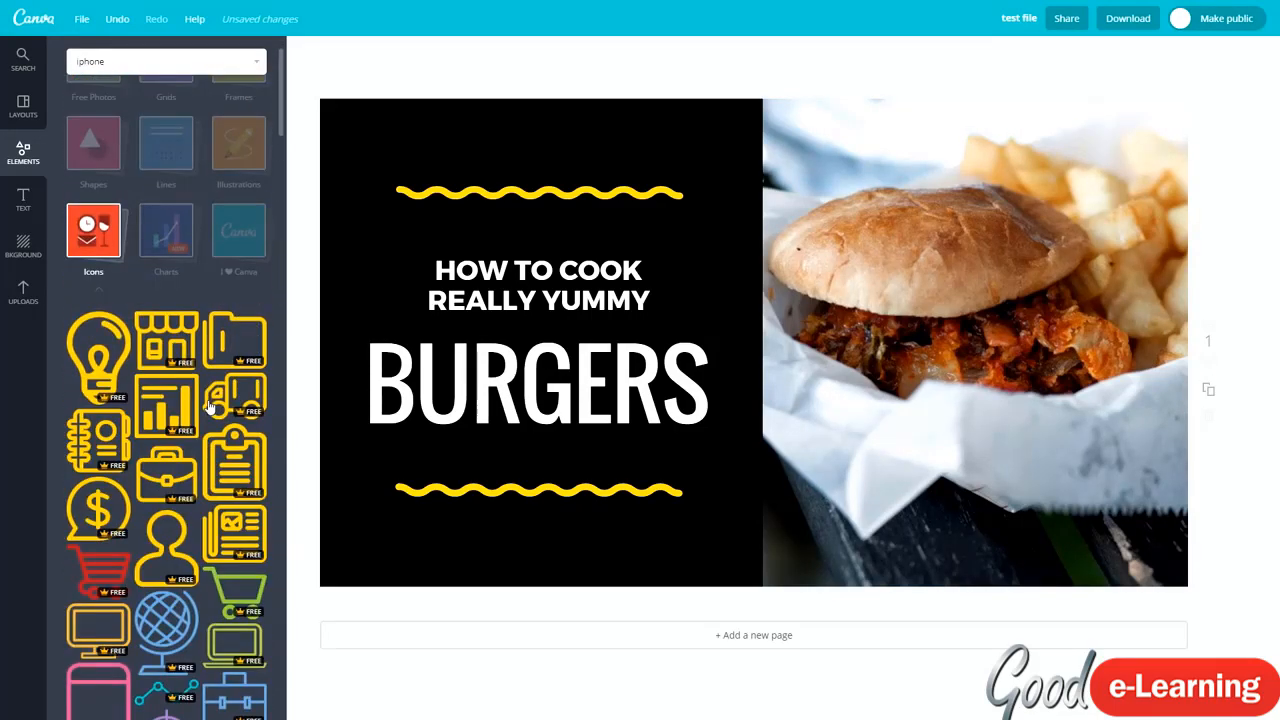
pyautogui.click(100, 303)
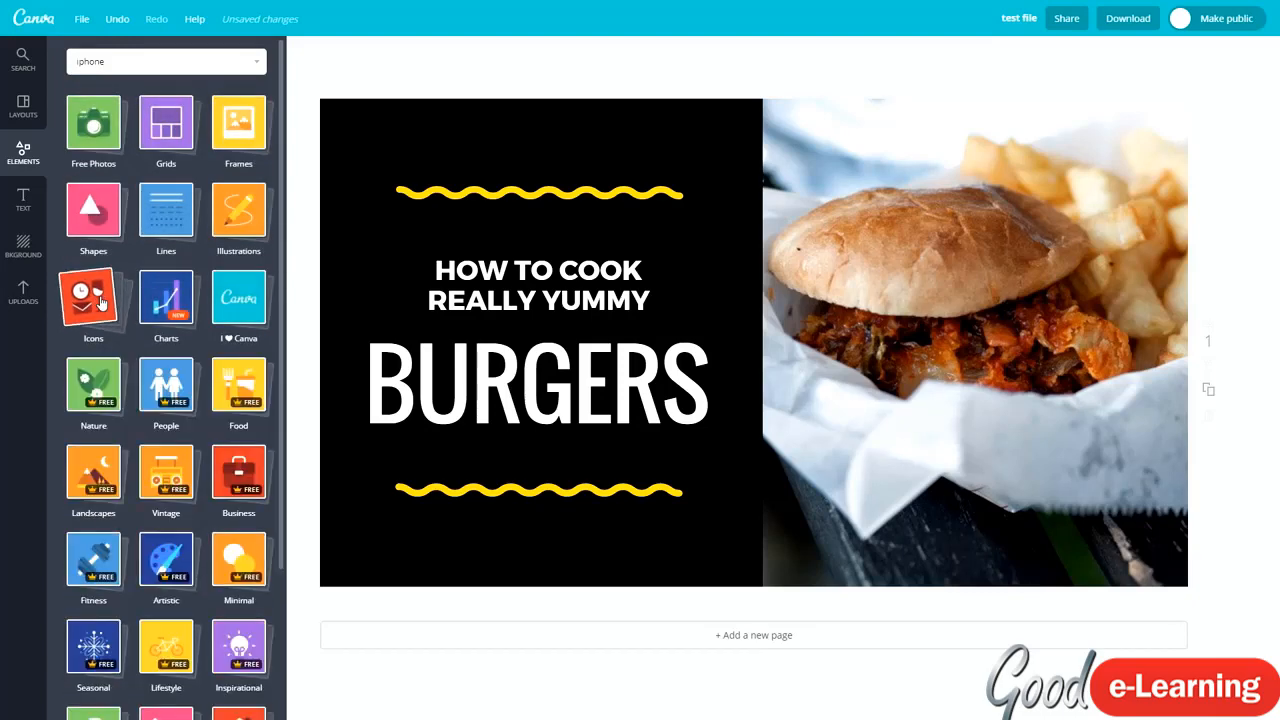
# - Try out a blue bar chart from the Charts category on the page, move it lower and delete it
pyautogui.click(155, 303)
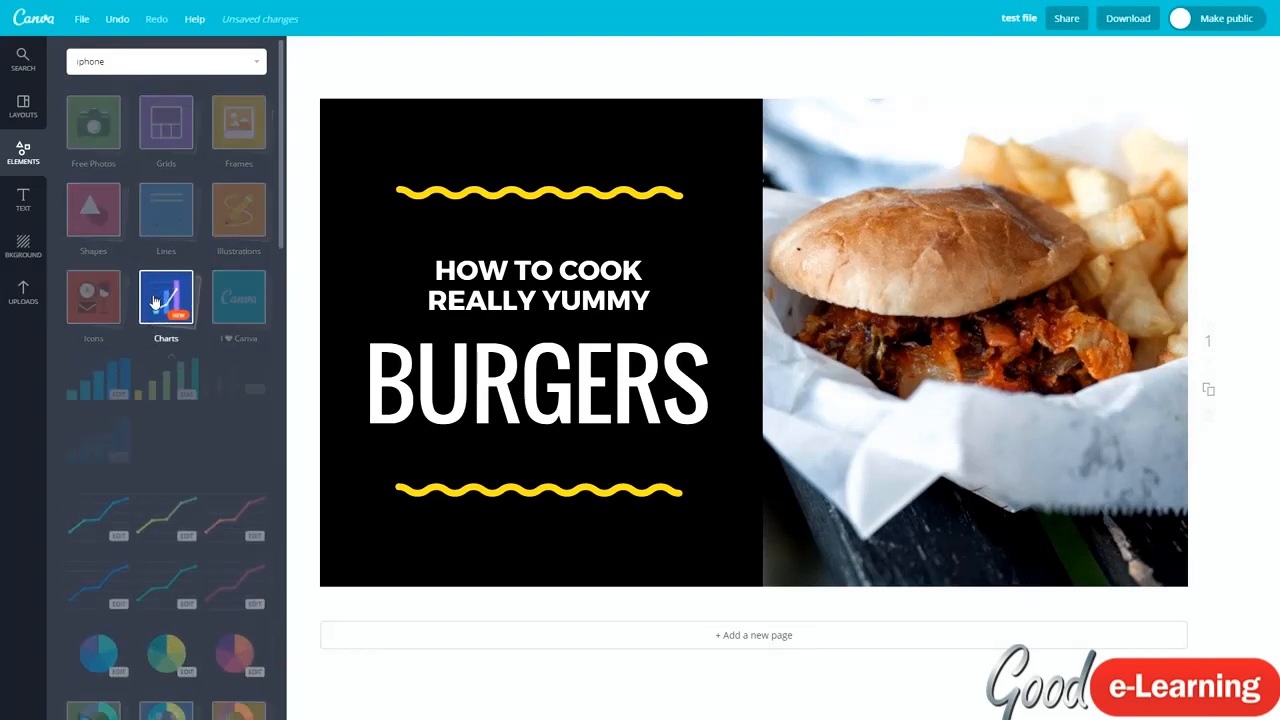
pyautogui.click(105, 416)
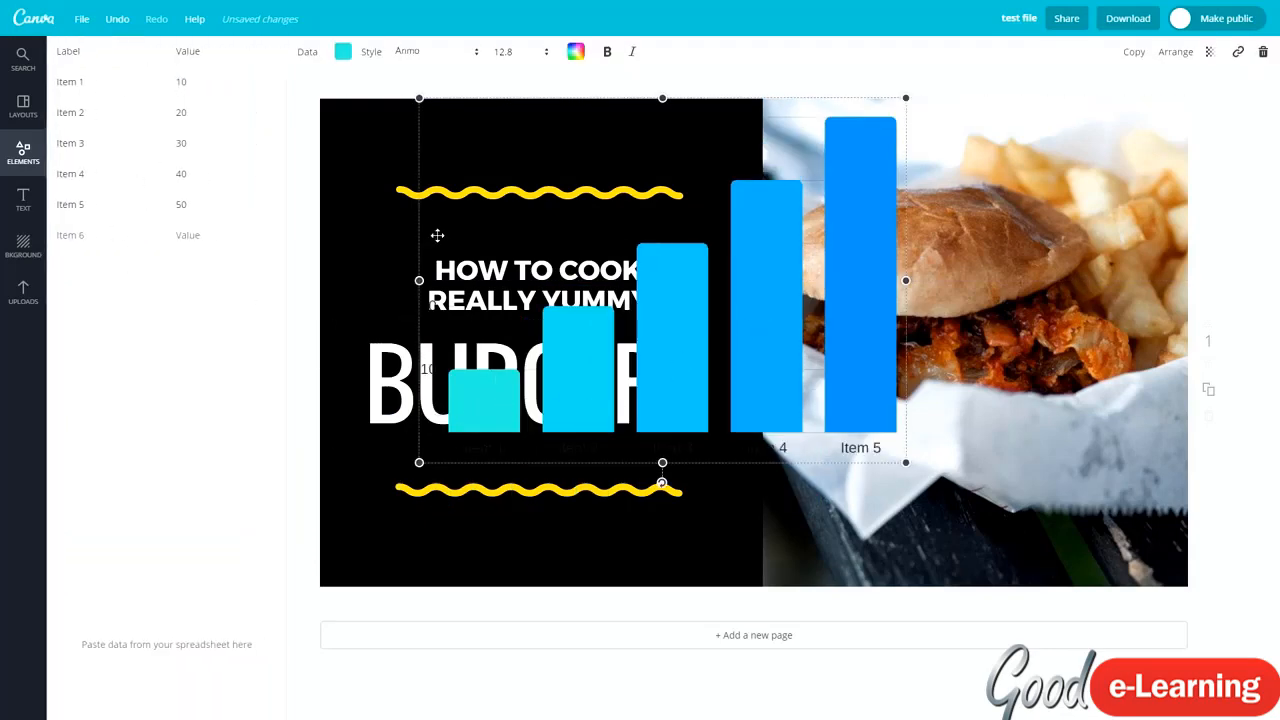
pyautogui.moveTo(666, 336); pyautogui.dragTo(663, 400)
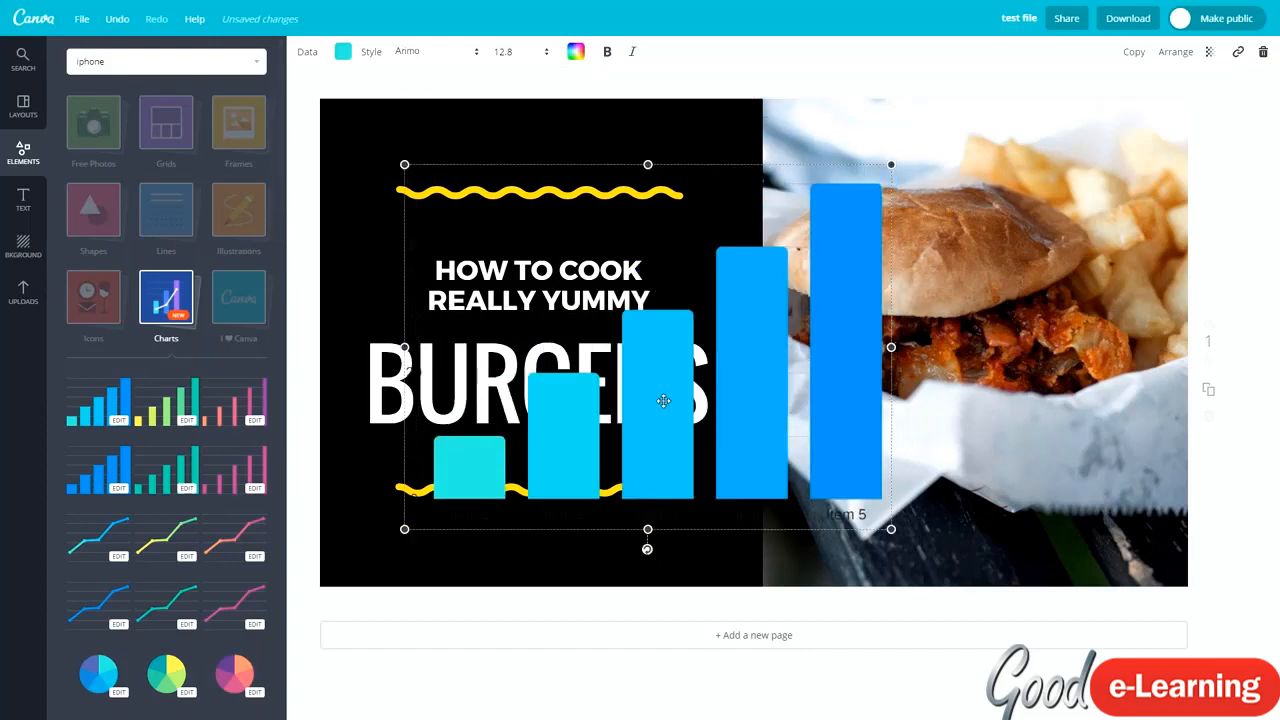
pyautogui.press('Delete')
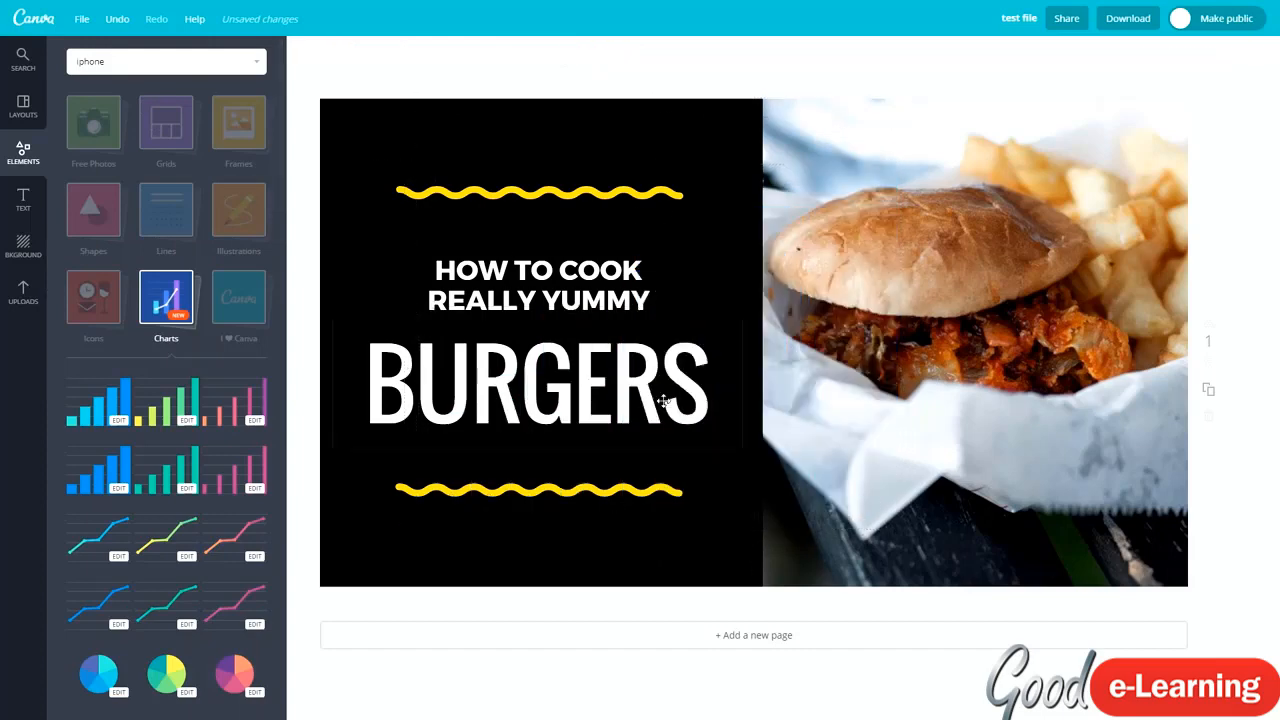
pyautogui.click(167, 308)
# - Browse the graphics in the I ♥ Canva element category
pyautogui.click(239, 296)
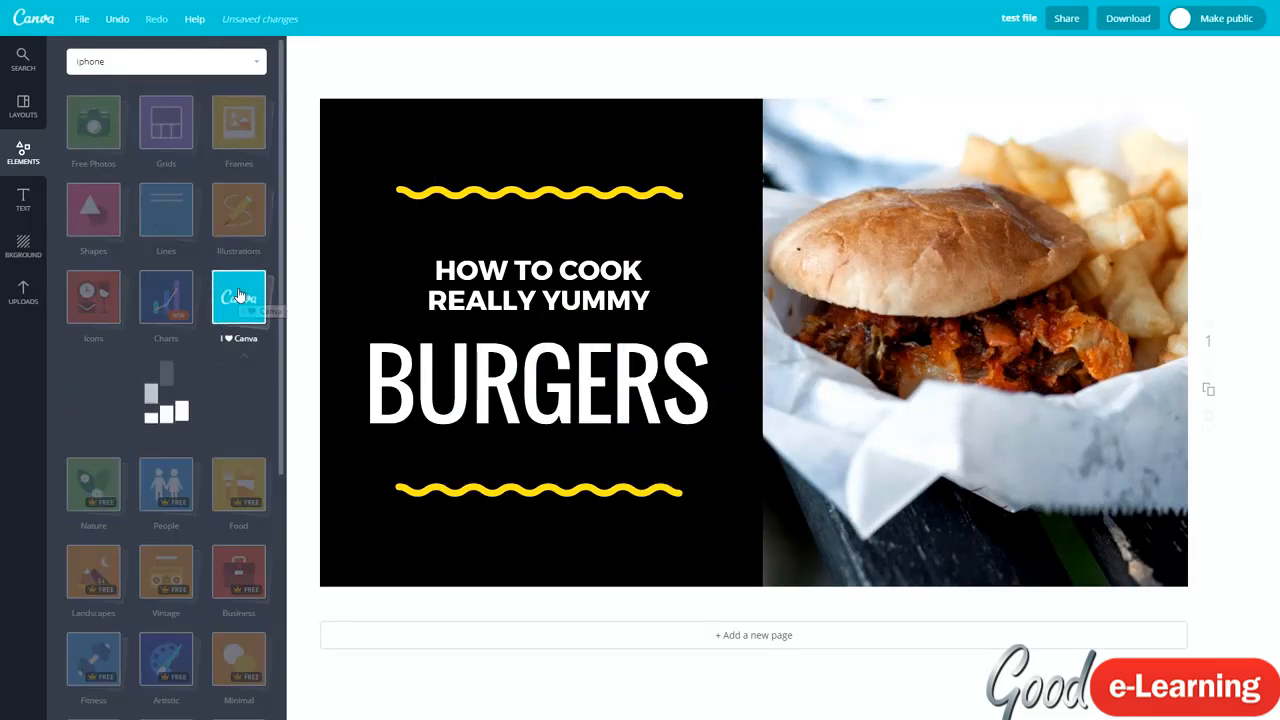
pyautogui.scroll(-5, 139, 437)
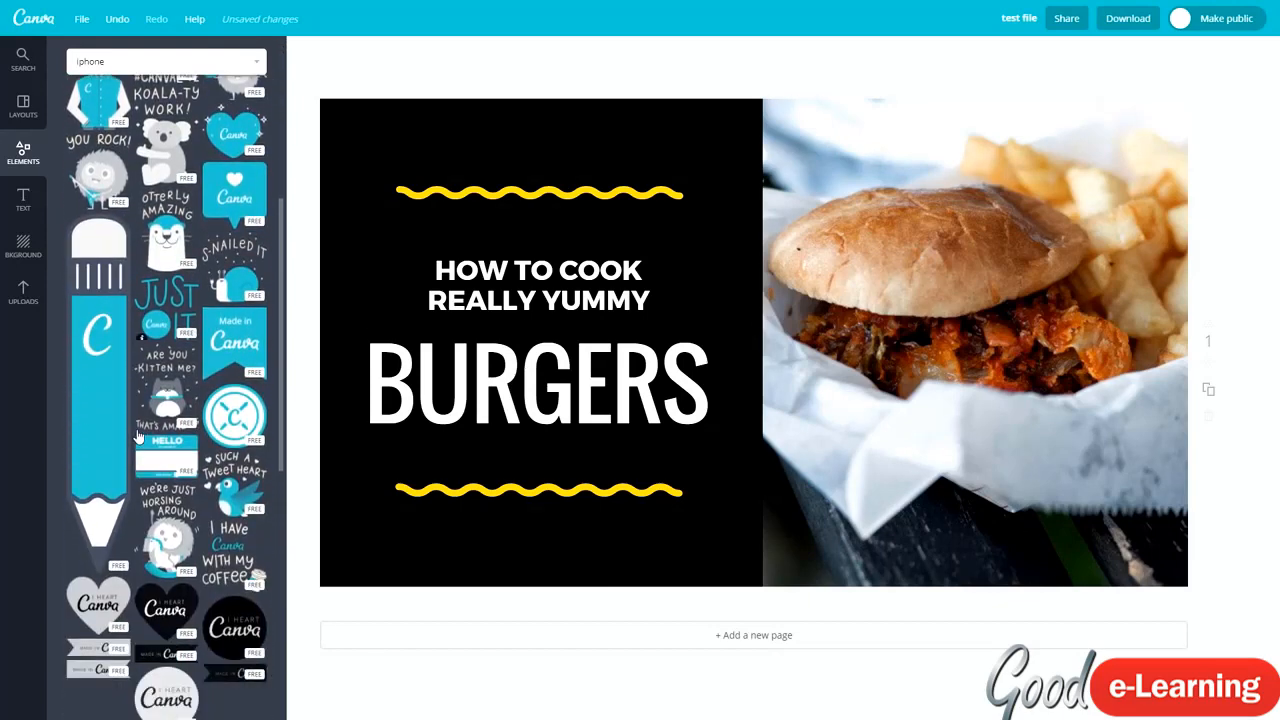
pyautogui.scroll(3, 139, 437)
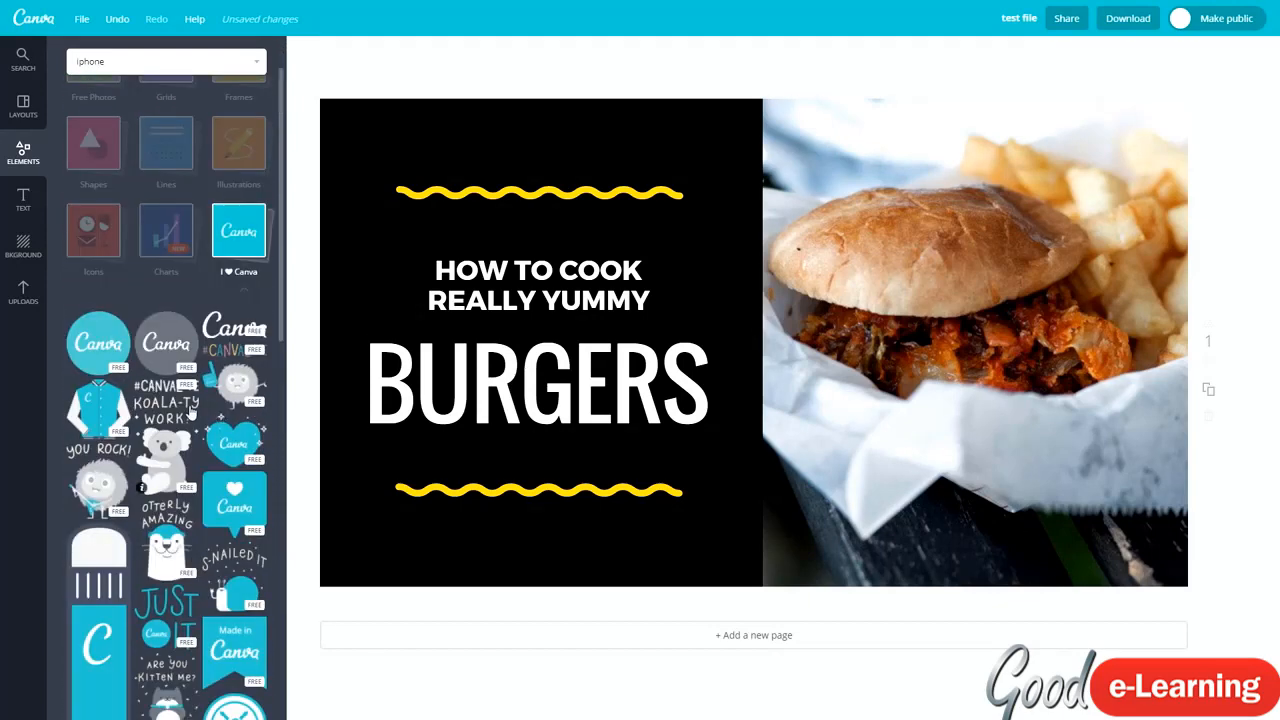
pyautogui.scroll(-6, 192, 410)
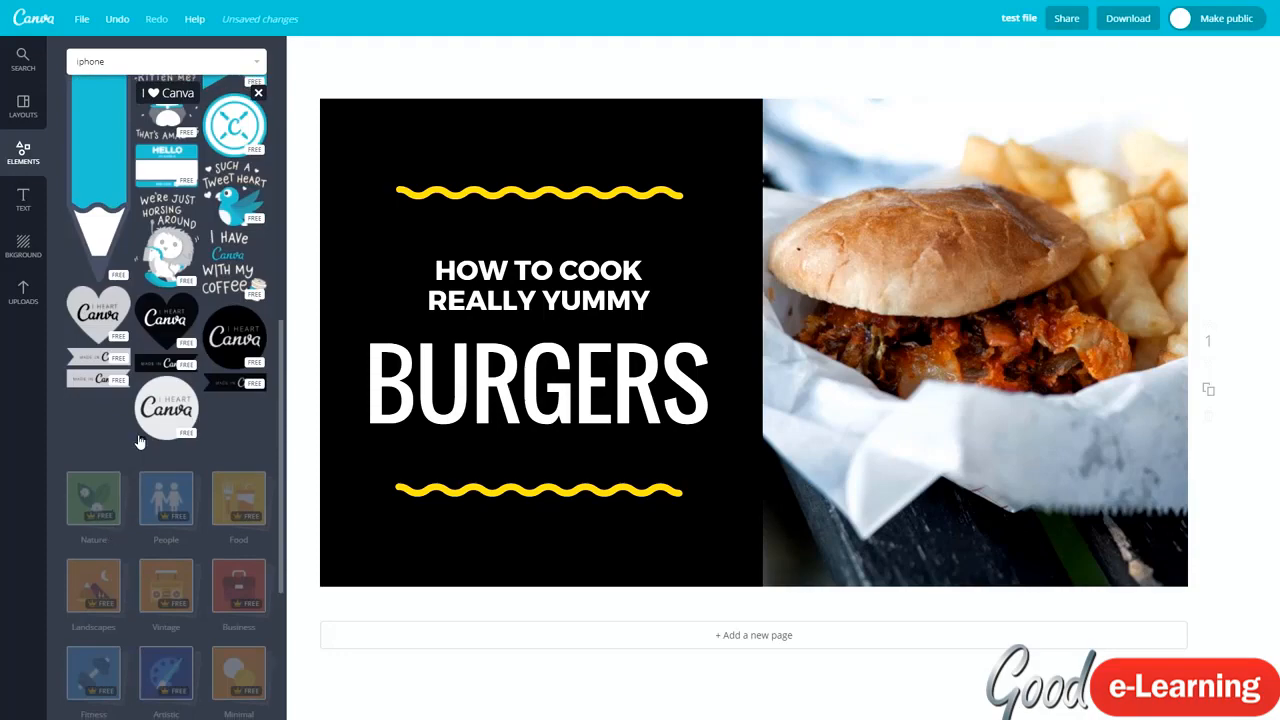
pyautogui.scroll(6, 139, 441)
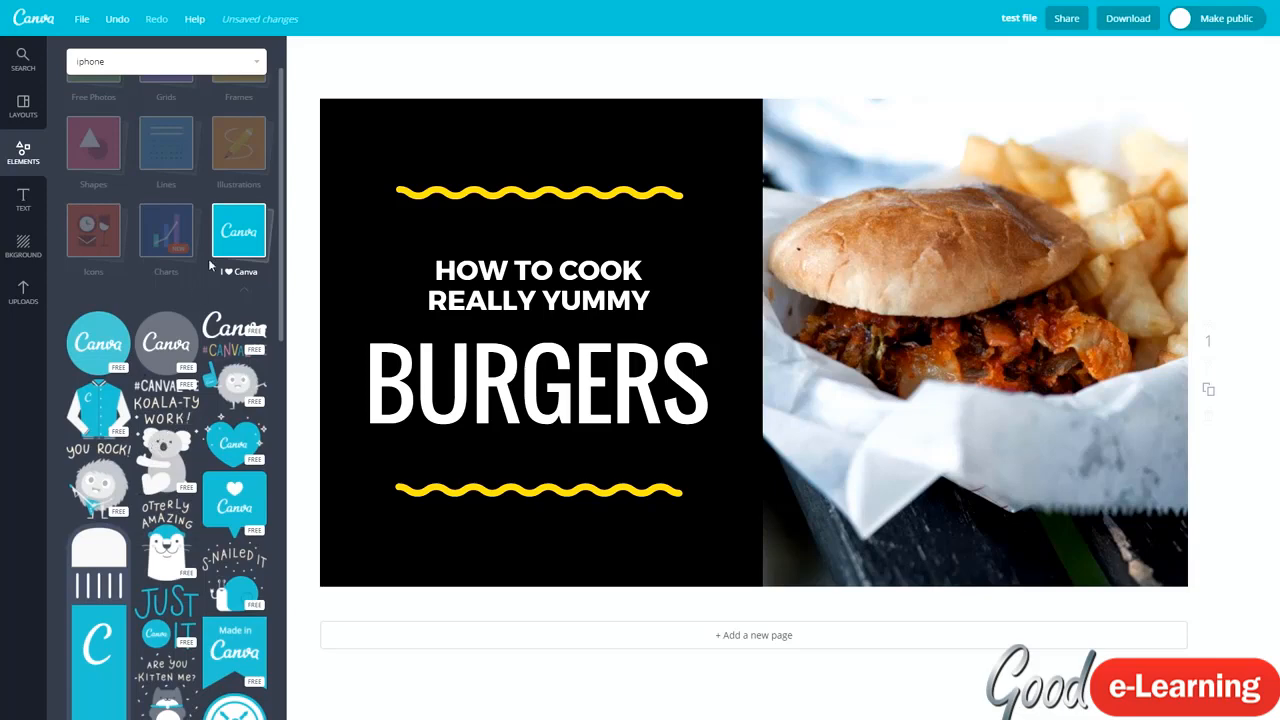
pyautogui.click(228, 234)
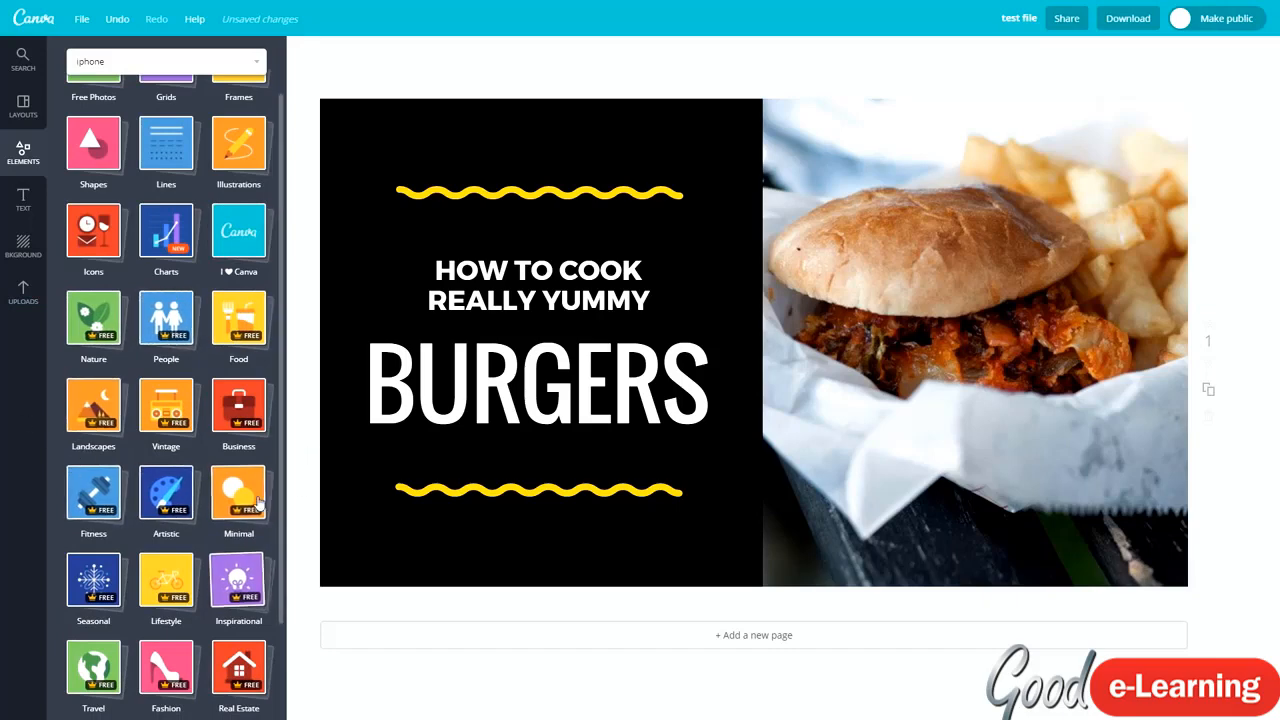
# - Look over the remaining element categories and view the contents of People and Food
pyautogui.scroll(-2, 250, 480)
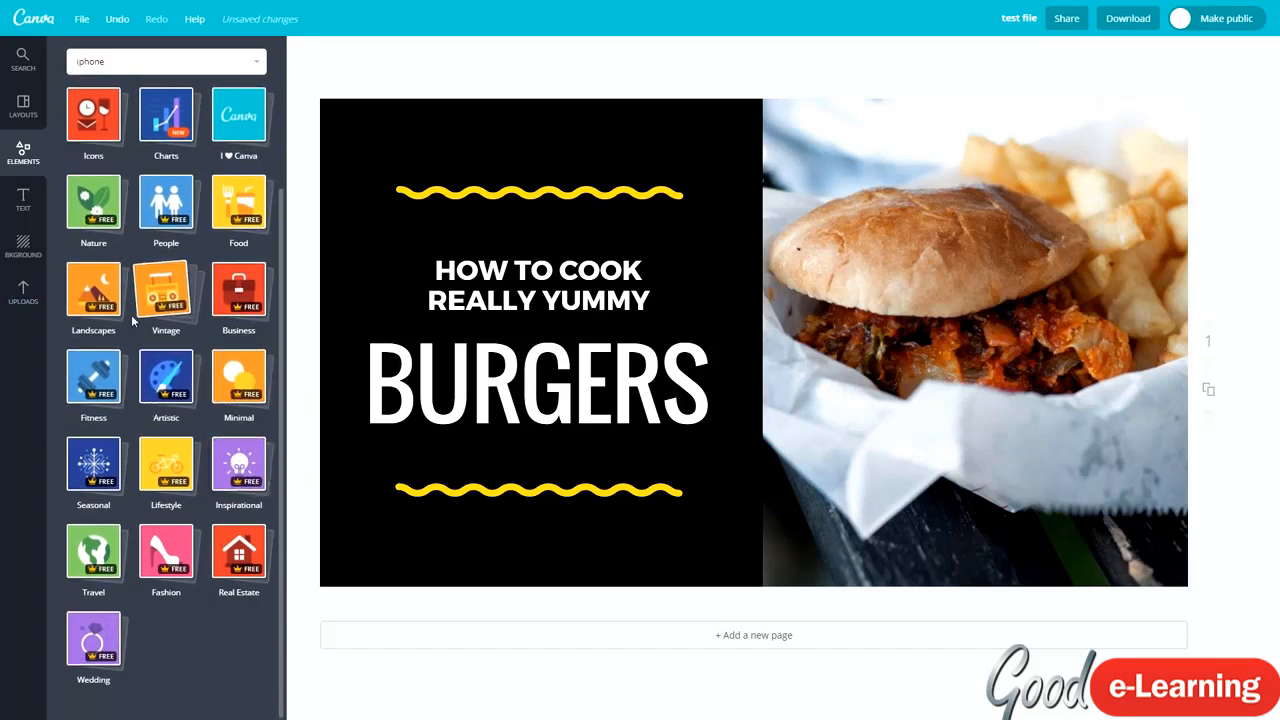
pyautogui.scroll(1, 131, 346)
pyautogui.scroll(3, 125, 346)
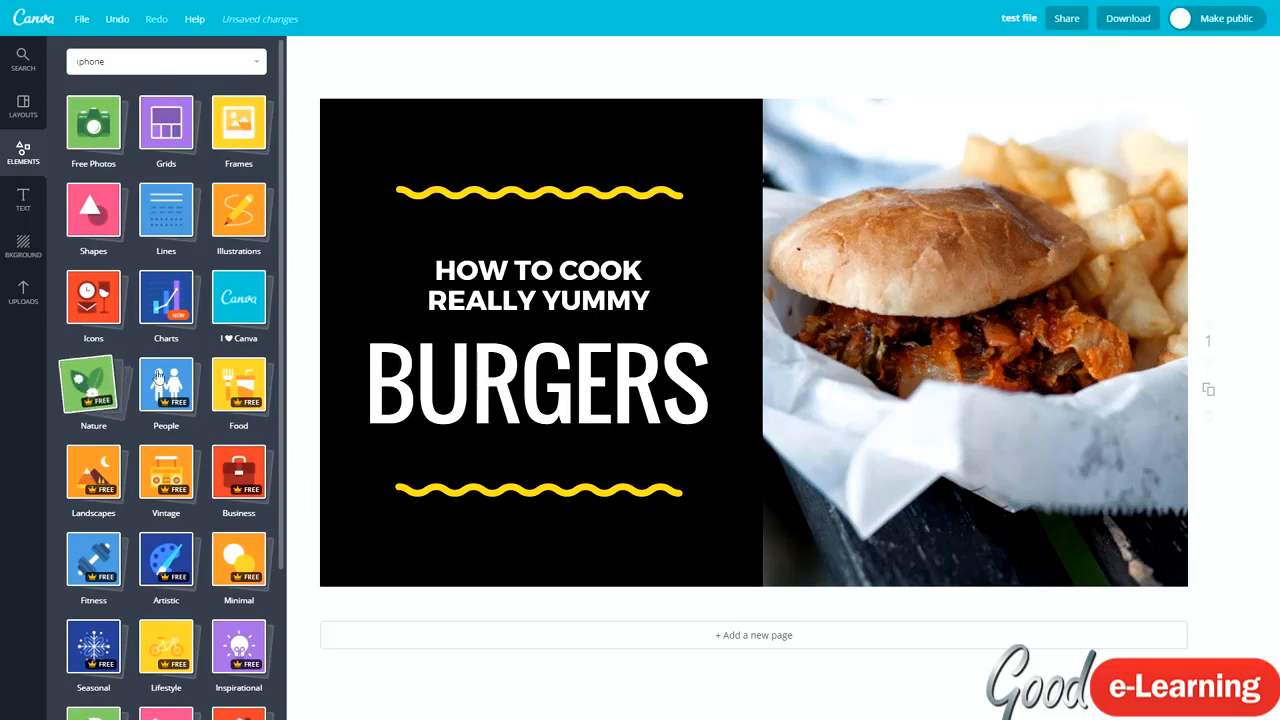
pyautogui.click(152, 368)
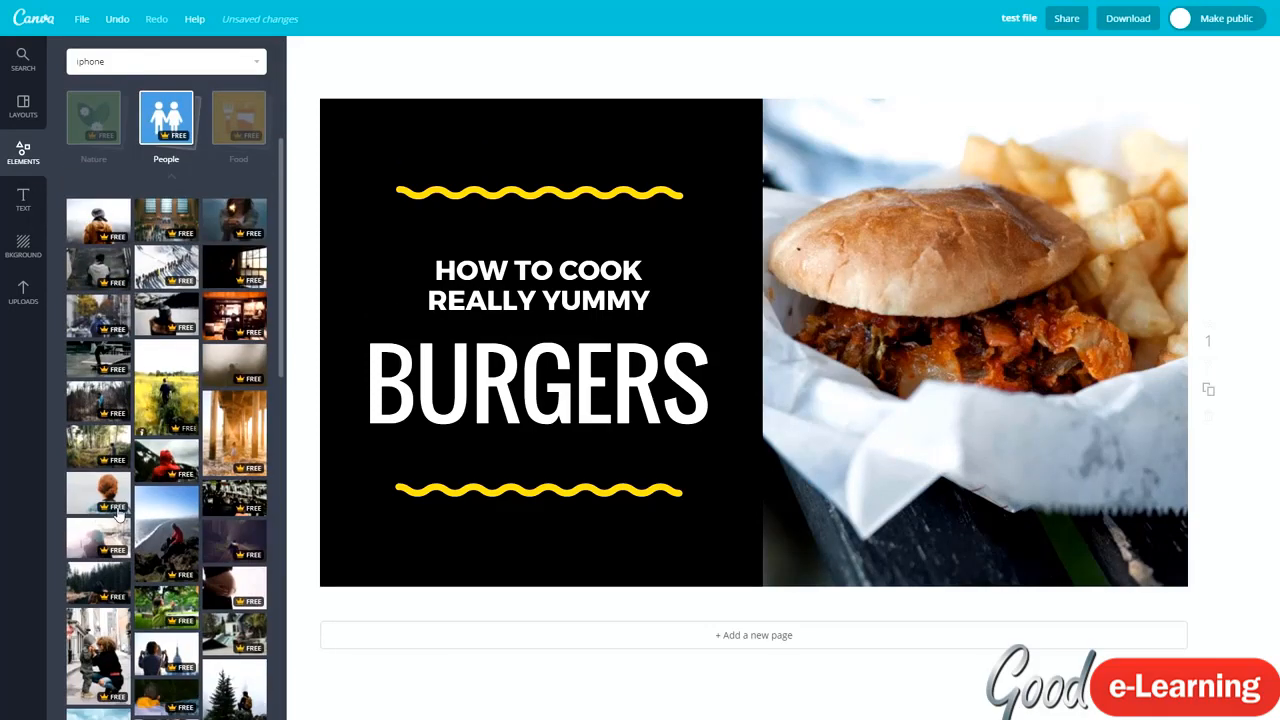
pyautogui.click(178, 147)
pyautogui.scroll(2, 200, 147)
pyautogui.click(240, 138)
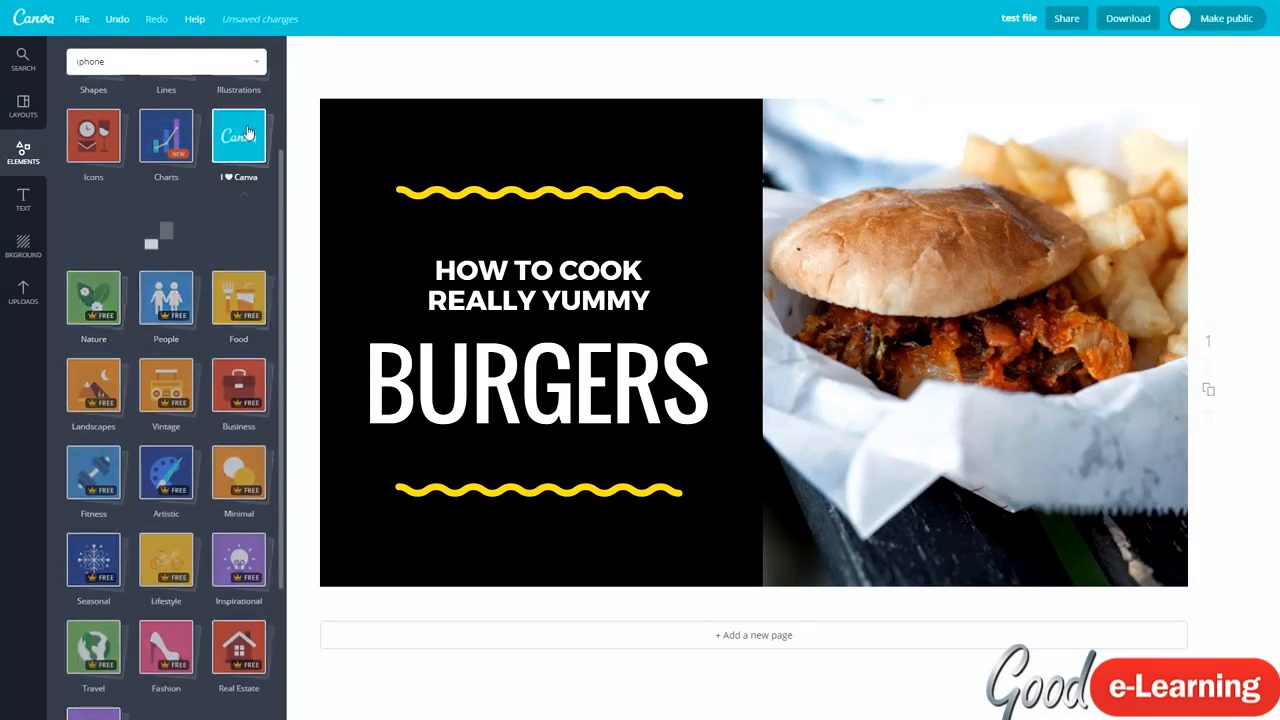
pyautogui.click(240, 143)
pyautogui.click(249, 238)
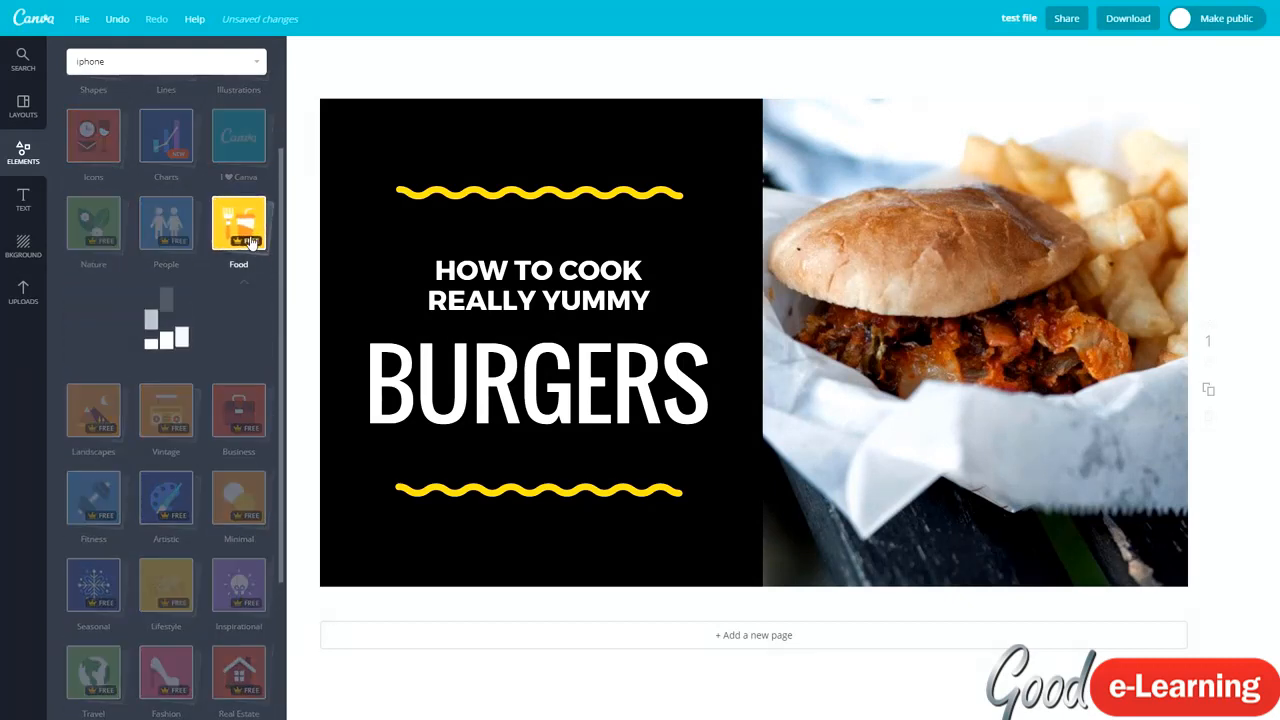
pyautogui.click(249, 238)
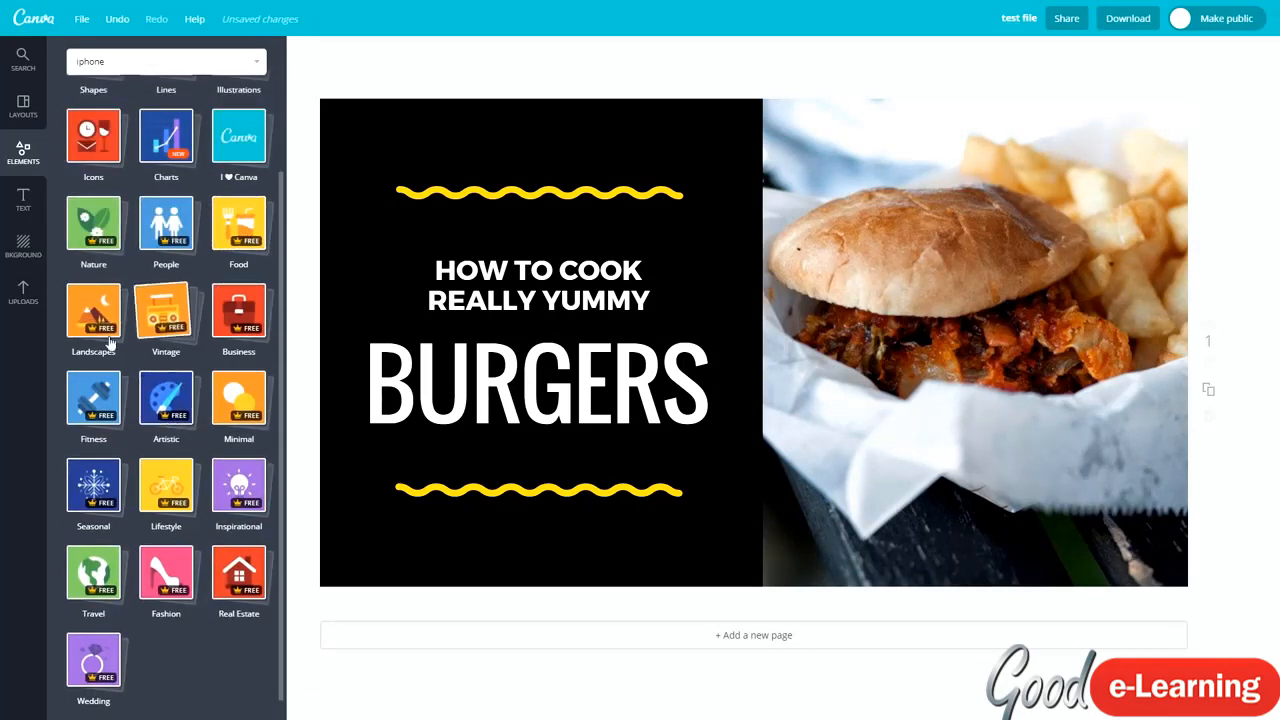
# - Place a heading, a subheading and a line of body text one below another over the burger photo
pyautogui.click(25, 205)
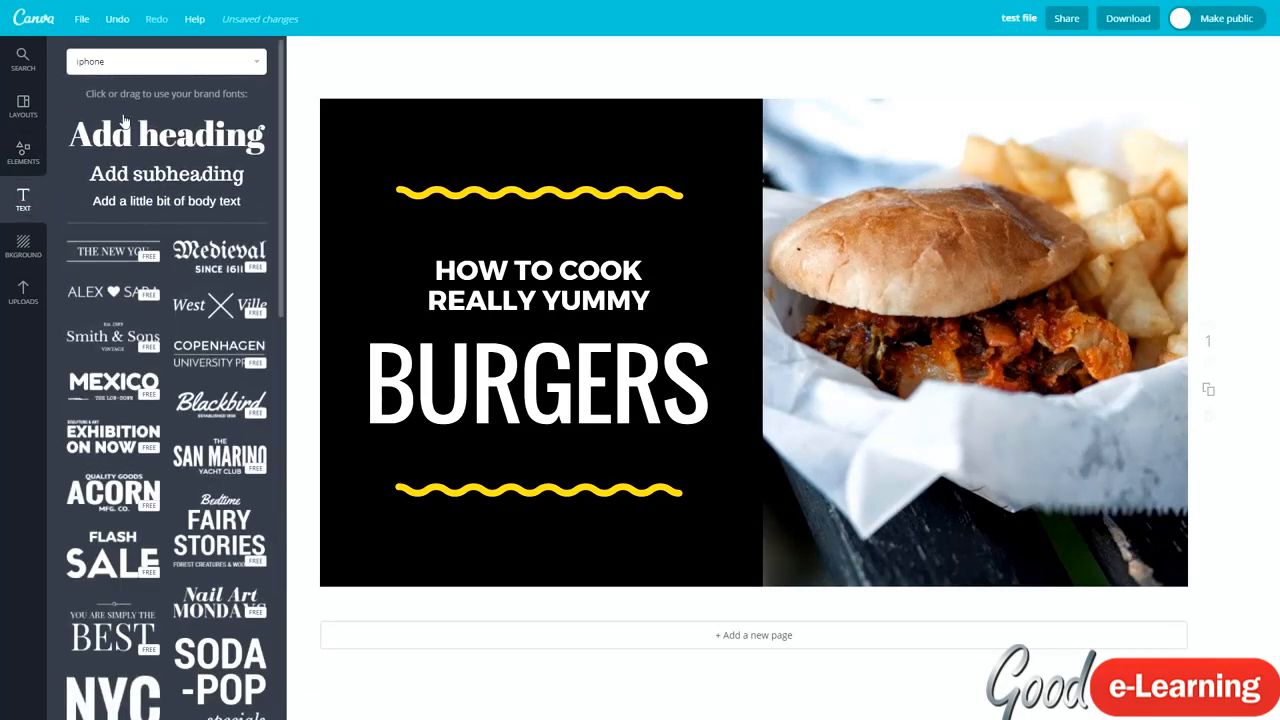
pyautogui.moveTo(140, 140); pyautogui.dragTo(848, 225)
pyautogui.click(150, 176)
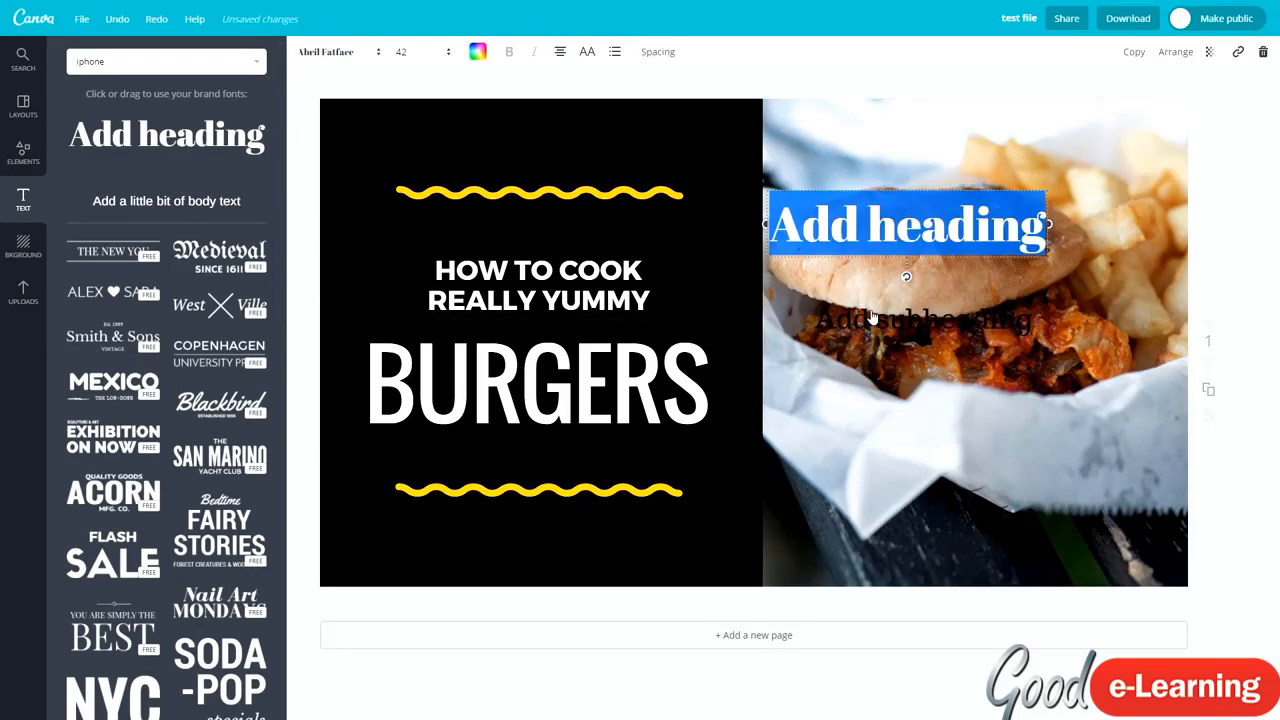
pyautogui.moveTo(166, 201); pyautogui.dragTo(902, 382)
# - Browse the preset text designs, try the ELEVATE one on the page and delete it
pyautogui.scroll(-5, 116, 320)
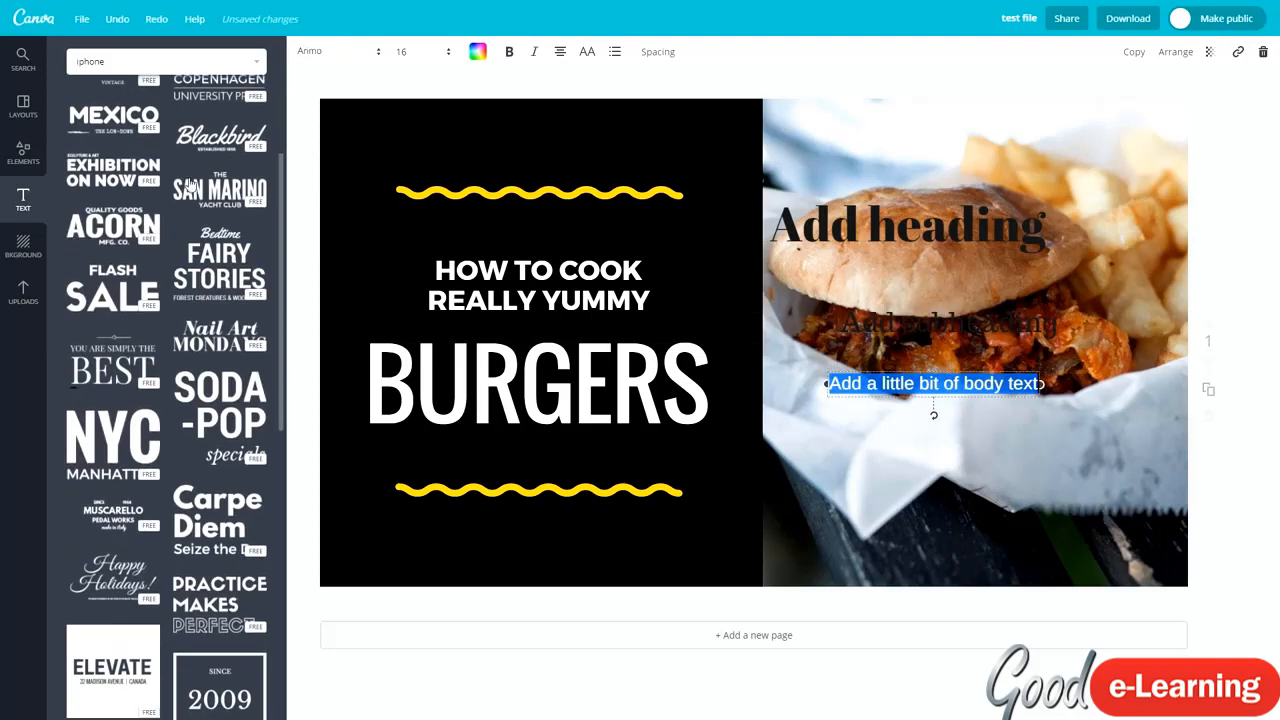
pyautogui.scroll(-3, 166, 399)
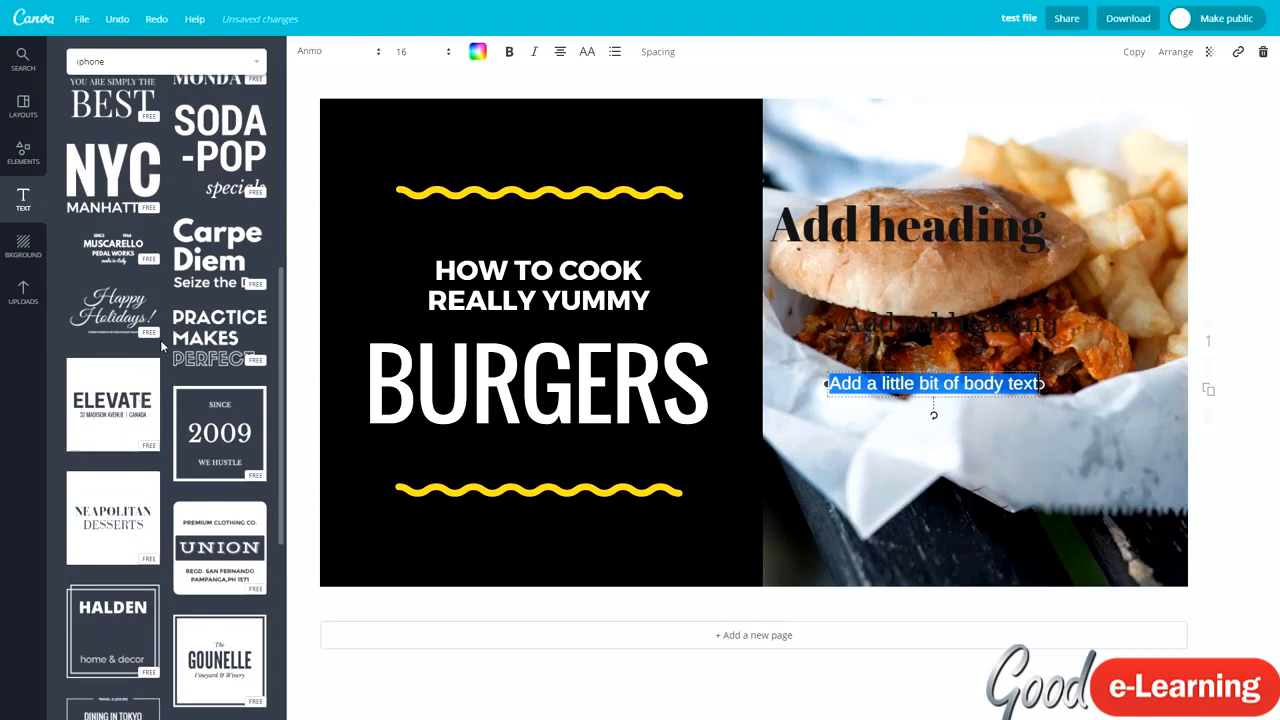
pyautogui.scroll(-3, 87, 366)
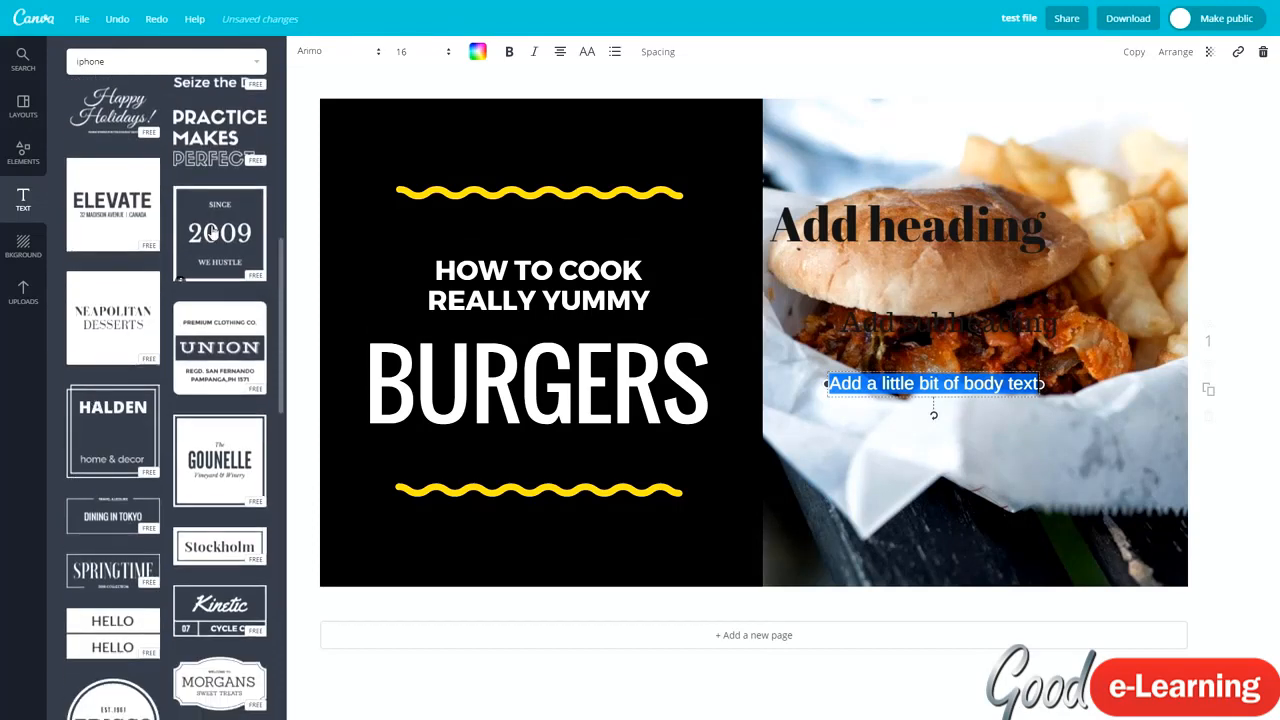
pyautogui.moveTo(106, 218); pyautogui.dragTo(700, 270)
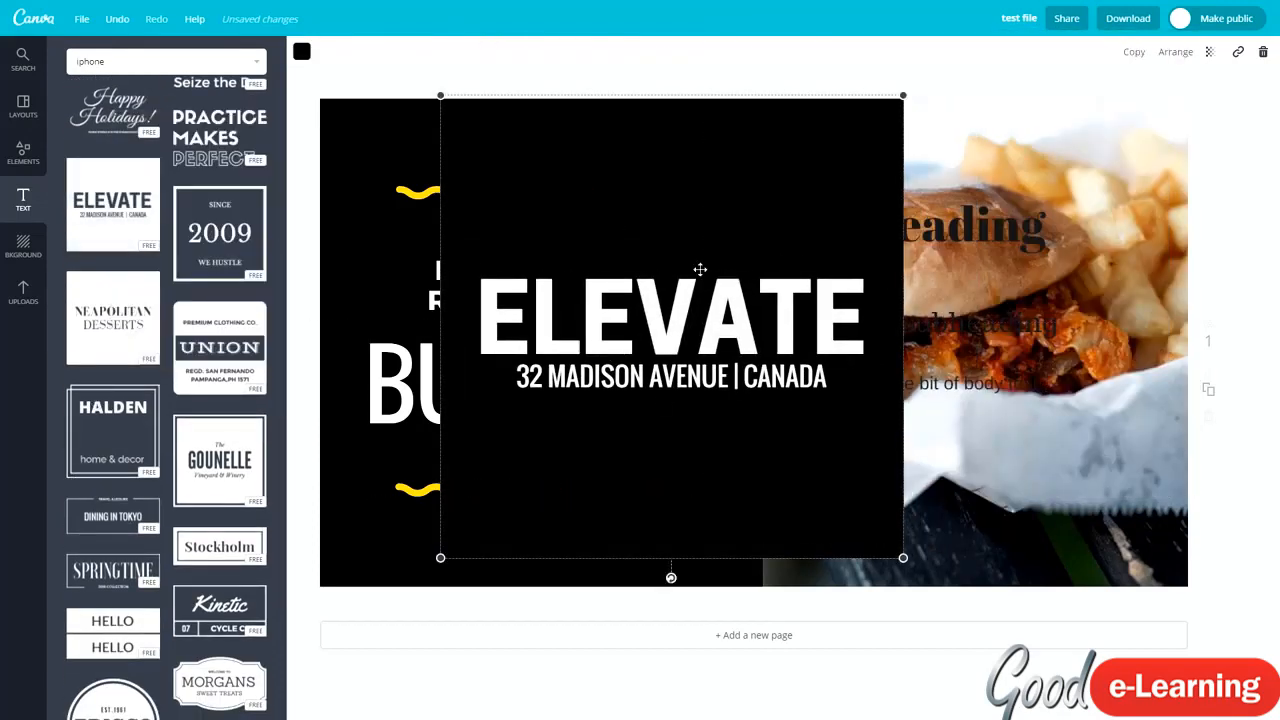
pyautogui.press('Delete')
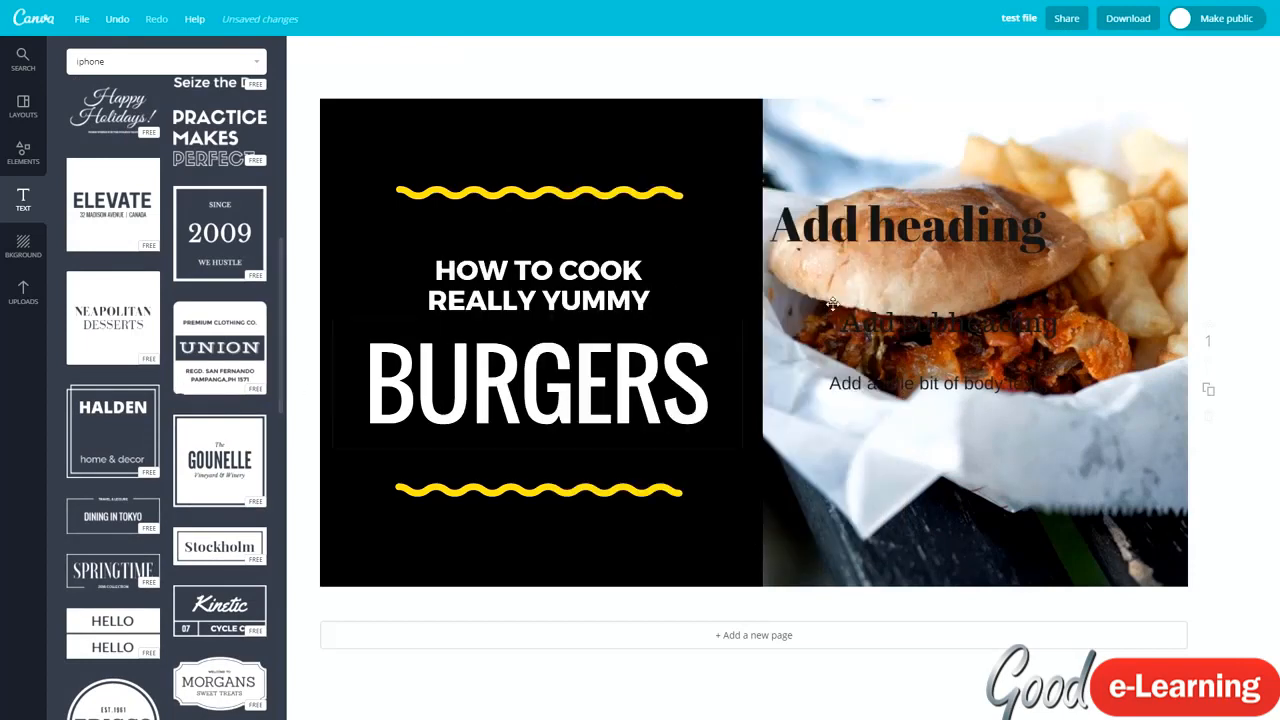
# - Select the "Add heading" text and view its available fonts and font sizes
pyautogui.doubleClick(899, 216)
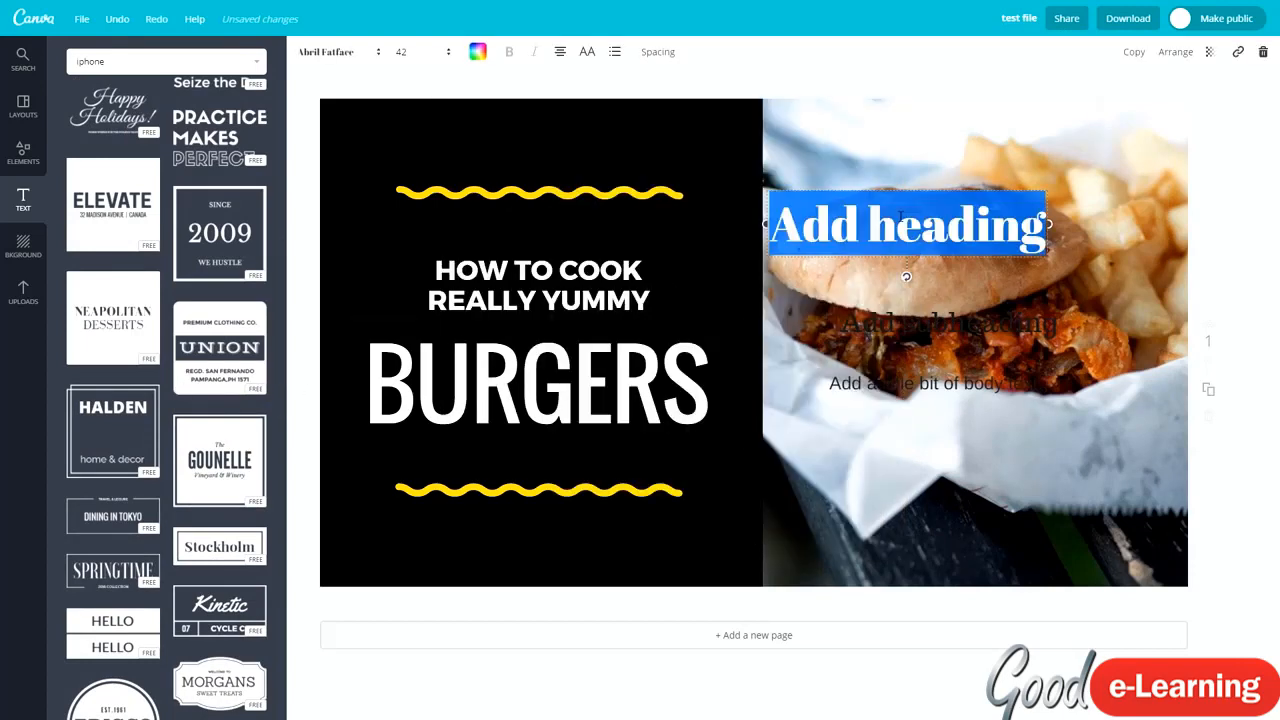
pyautogui.click(365, 58)
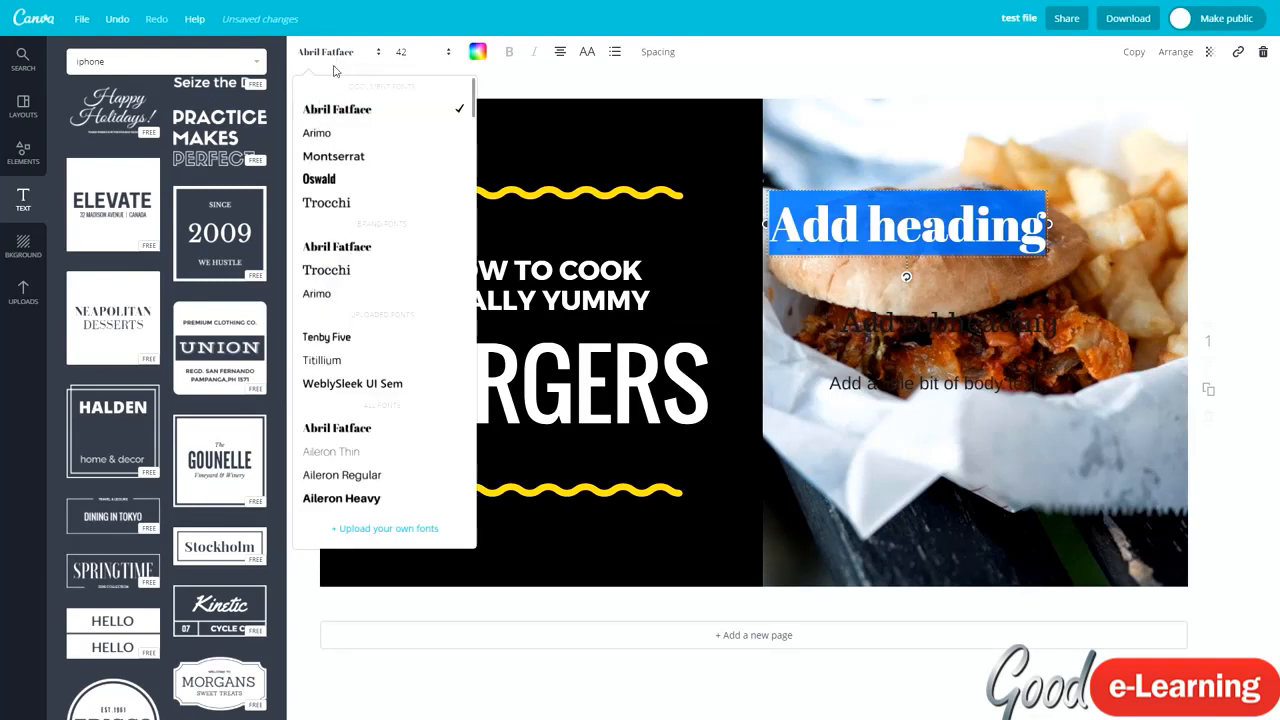
pyautogui.click(401, 51)
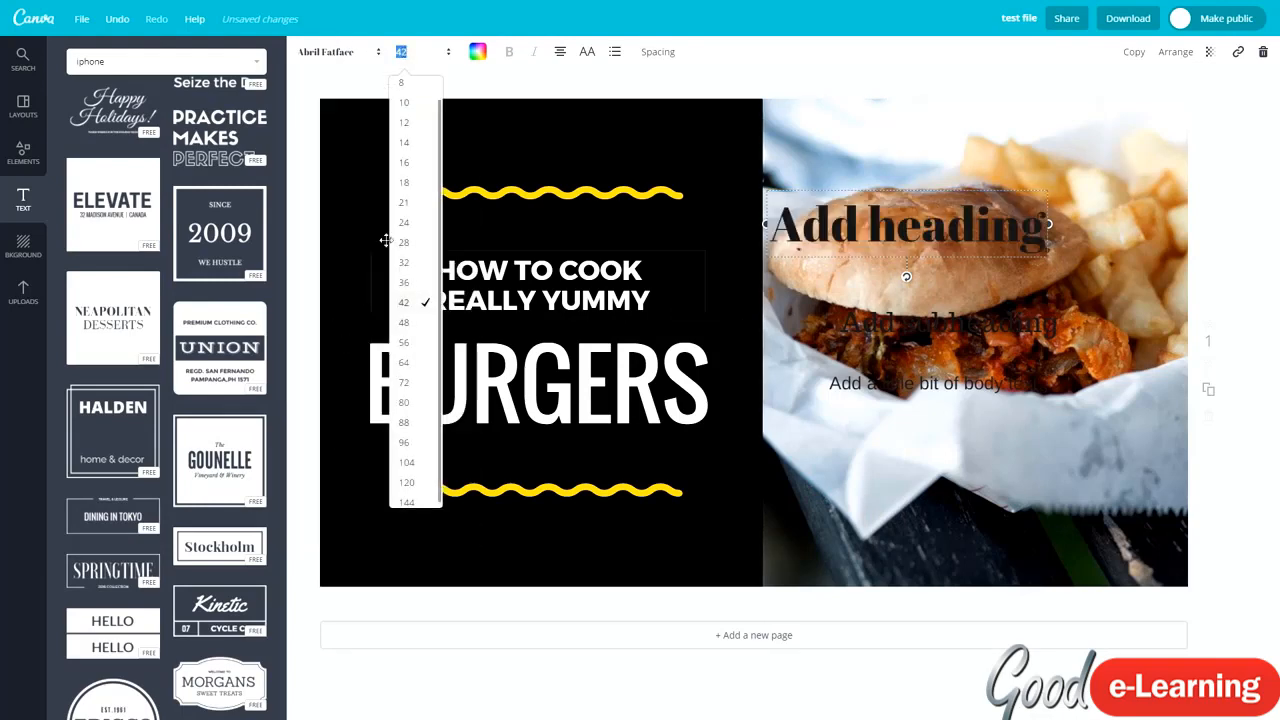
# - Color the "Add heading" text yellow from the default palette and align it left
pyautogui.click(477, 55)
pyautogui.click(530, 197)
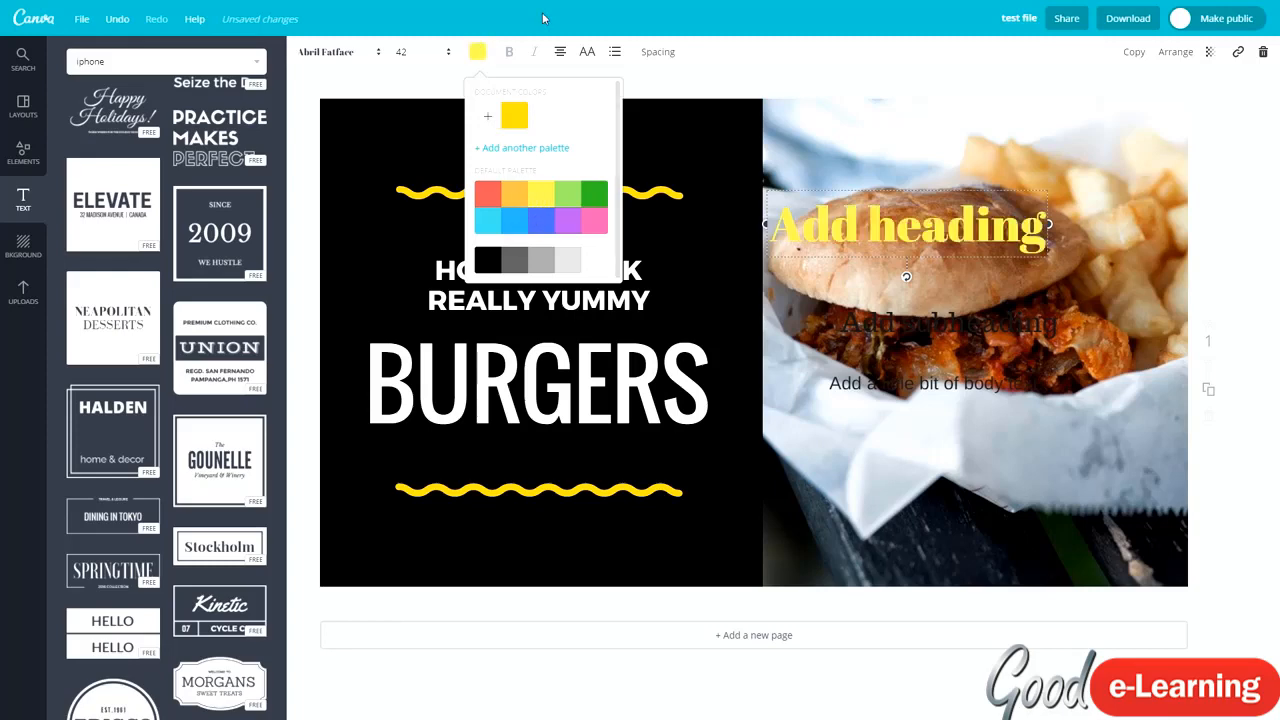
pyautogui.click(528, 73)
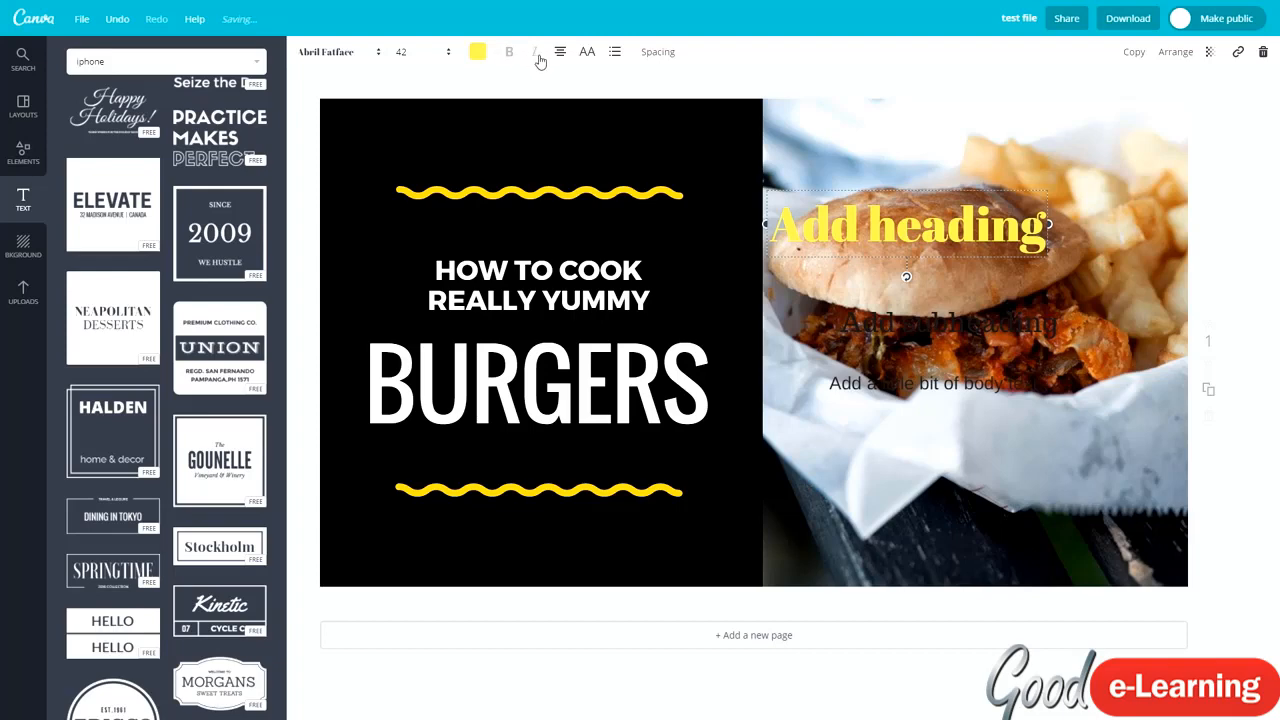
pyautogui.click(560, 52)
pyautogui.click(562, 92)
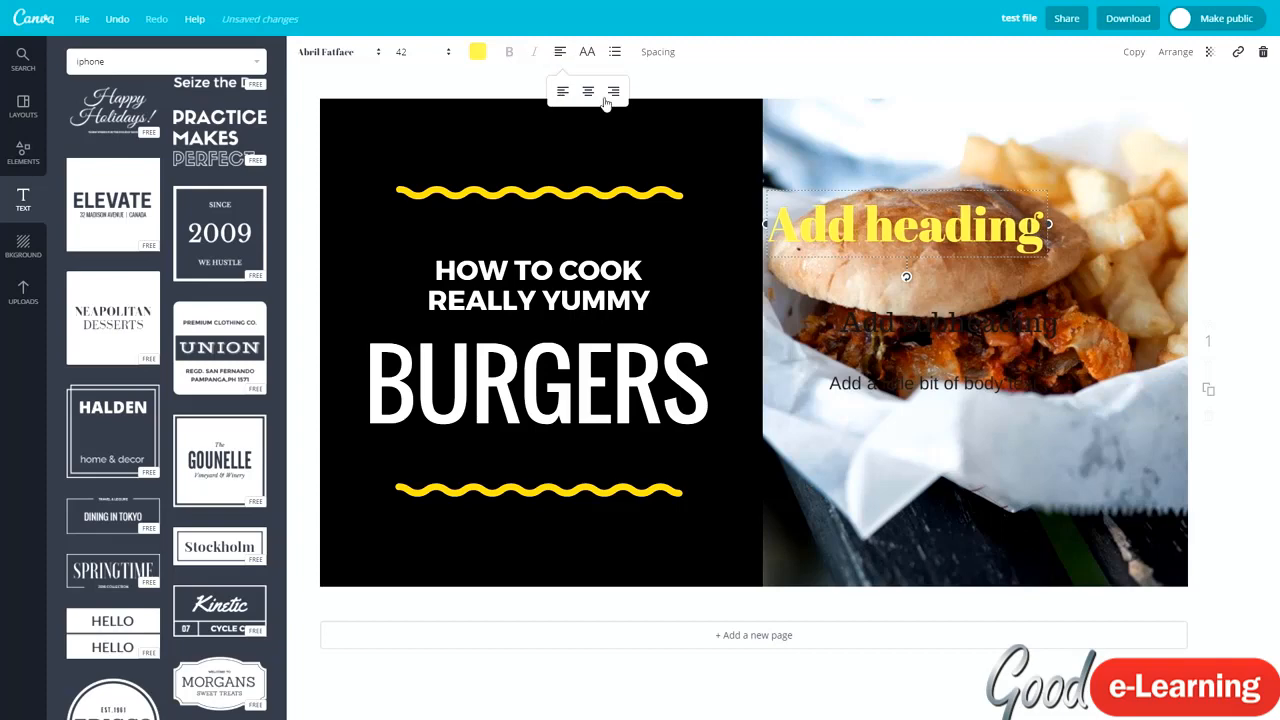
# - Try right, center and left alignment on the "Add heading" text and leave it centered
pyautogui.click(607, 95)
pyautogui.click(589, 93)
pyautogui.click(562, 93)
pyautogui.click(612, 93)
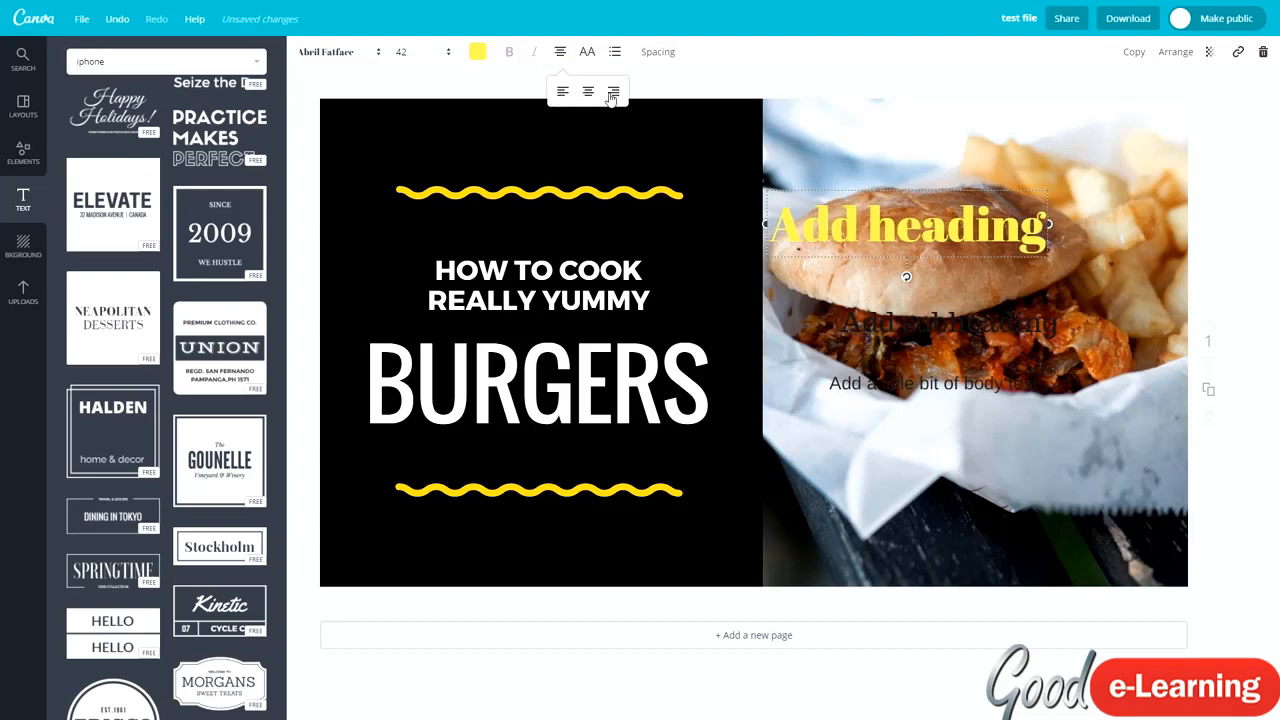
pyautogui.click(588, 93)
# - Switch the "Add heading" text to uppercase and back to its original case
pyautogui.click(587, 55)
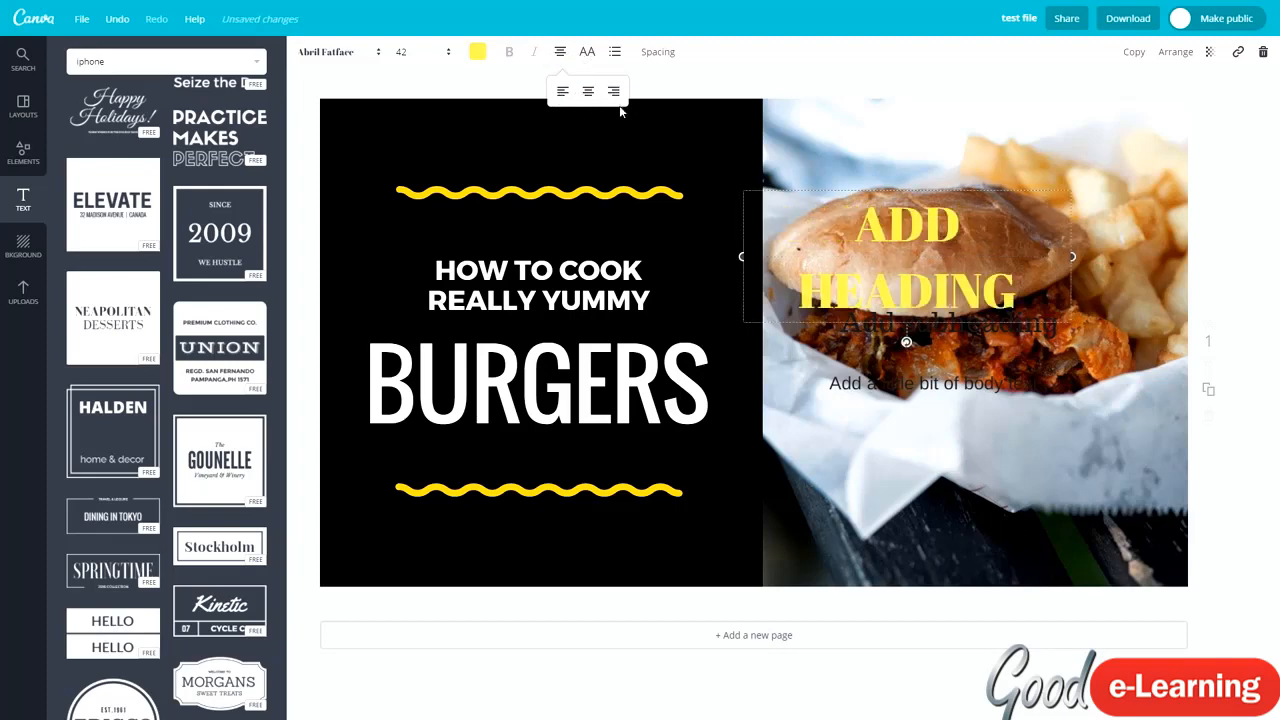
pyautogui.click(593, 55)
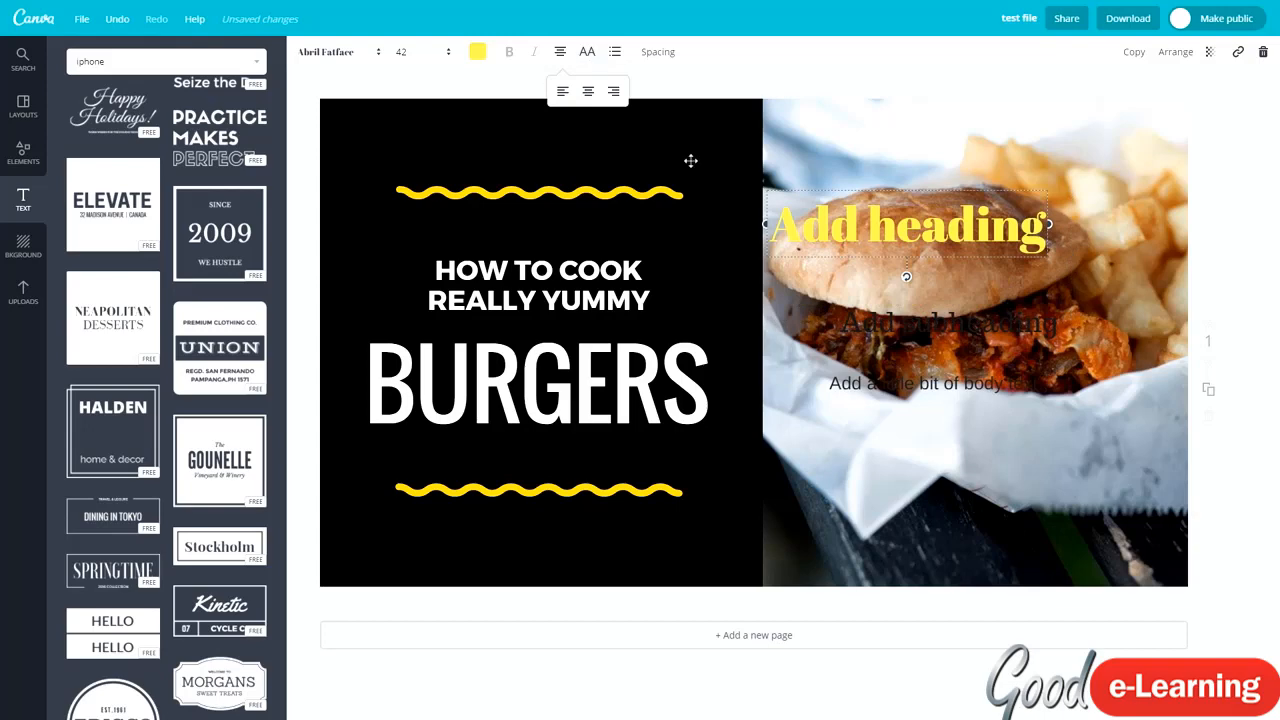
pyautogui.click(623, 68)
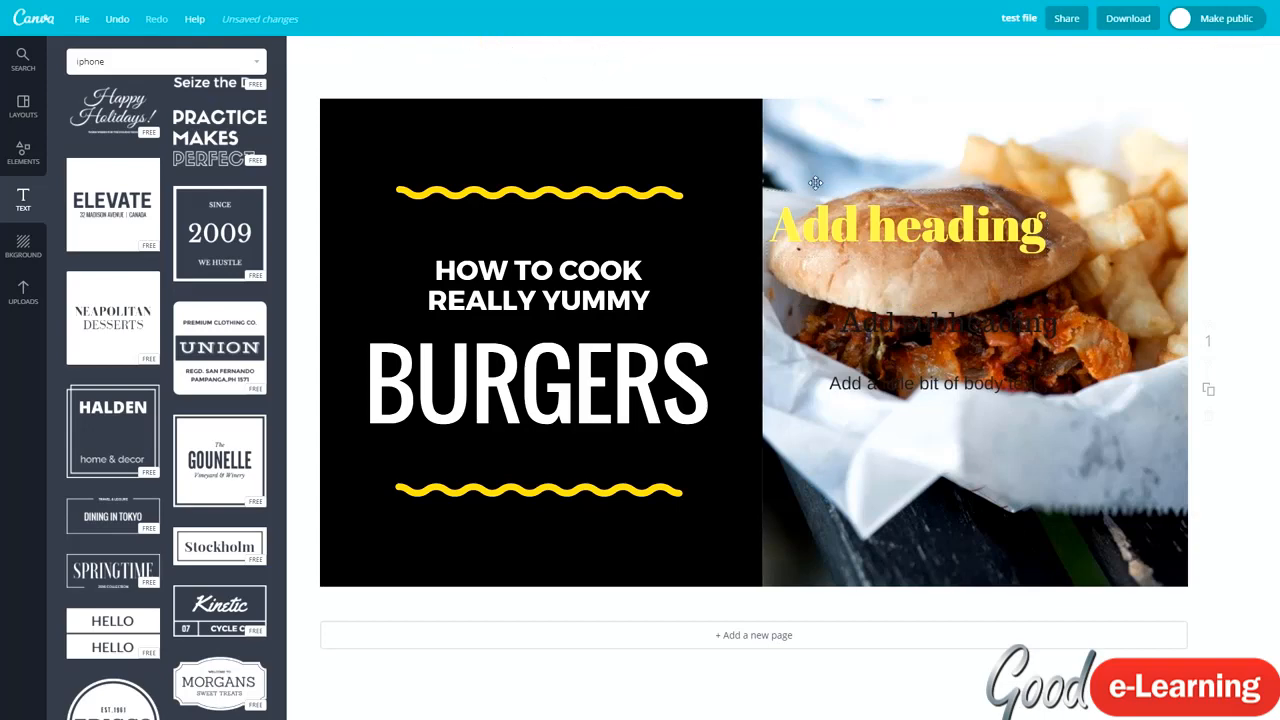
# - Set the "Add heading" text's letter spacing to 450 and its line height to 0.83
pyautogui.click(905, 228)
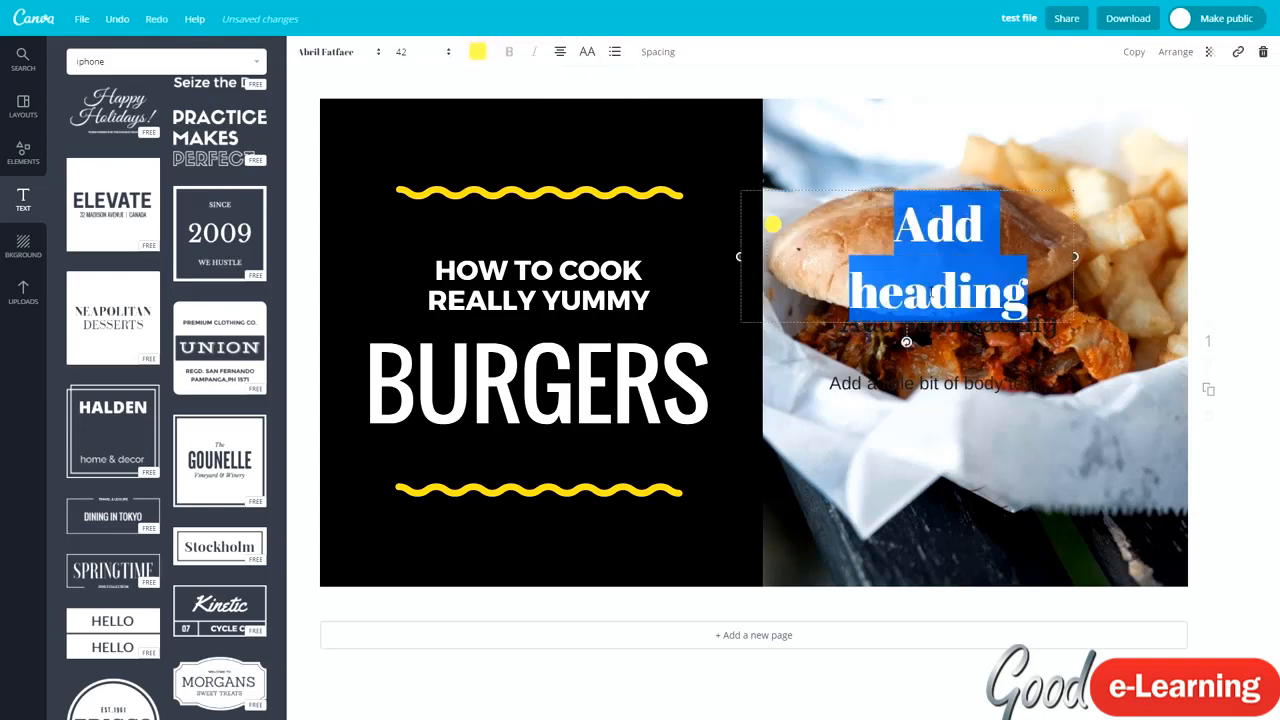
pyautogui.click(655, 58)
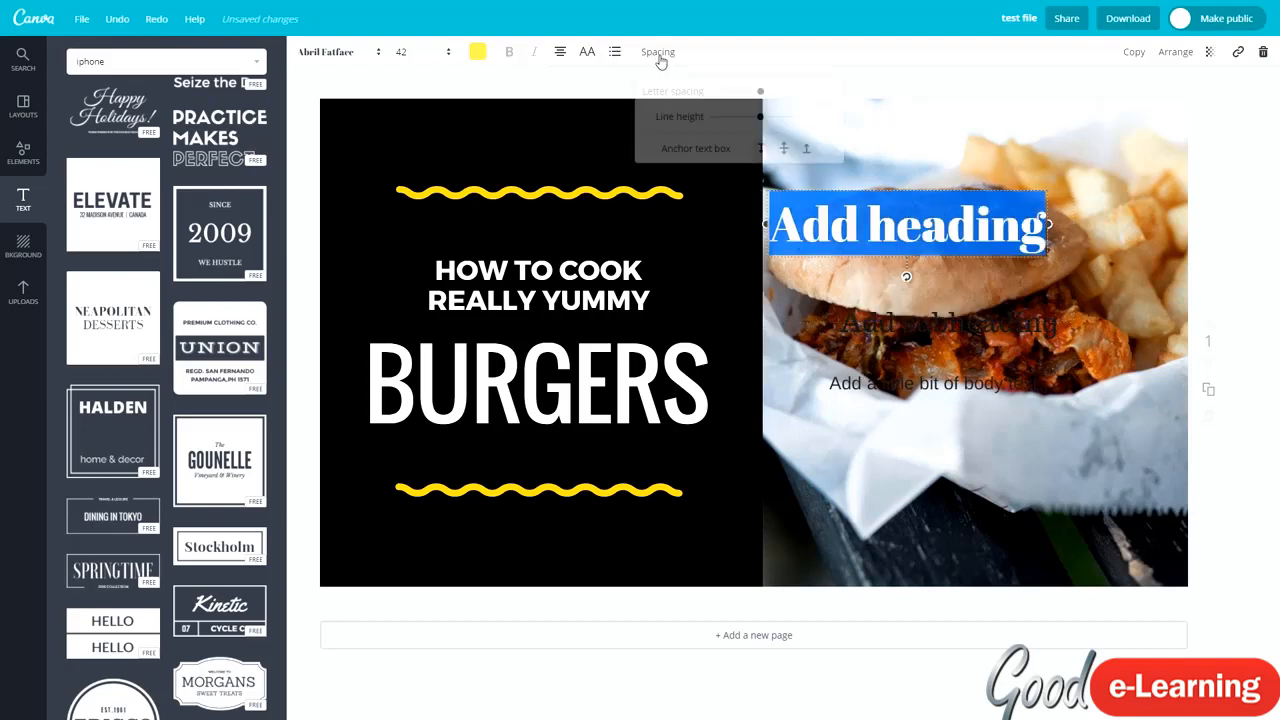
pyautogui.moveTo(732, 93)
pyautogui.mouseDown()
pyautogui.moveTo(775, 96)
pyautogui.moveTo(731, 122)
pyautogui.moveTo(774, 124)
pyautogui.moveTo(730, 118)
pyautogui.mouseUp()
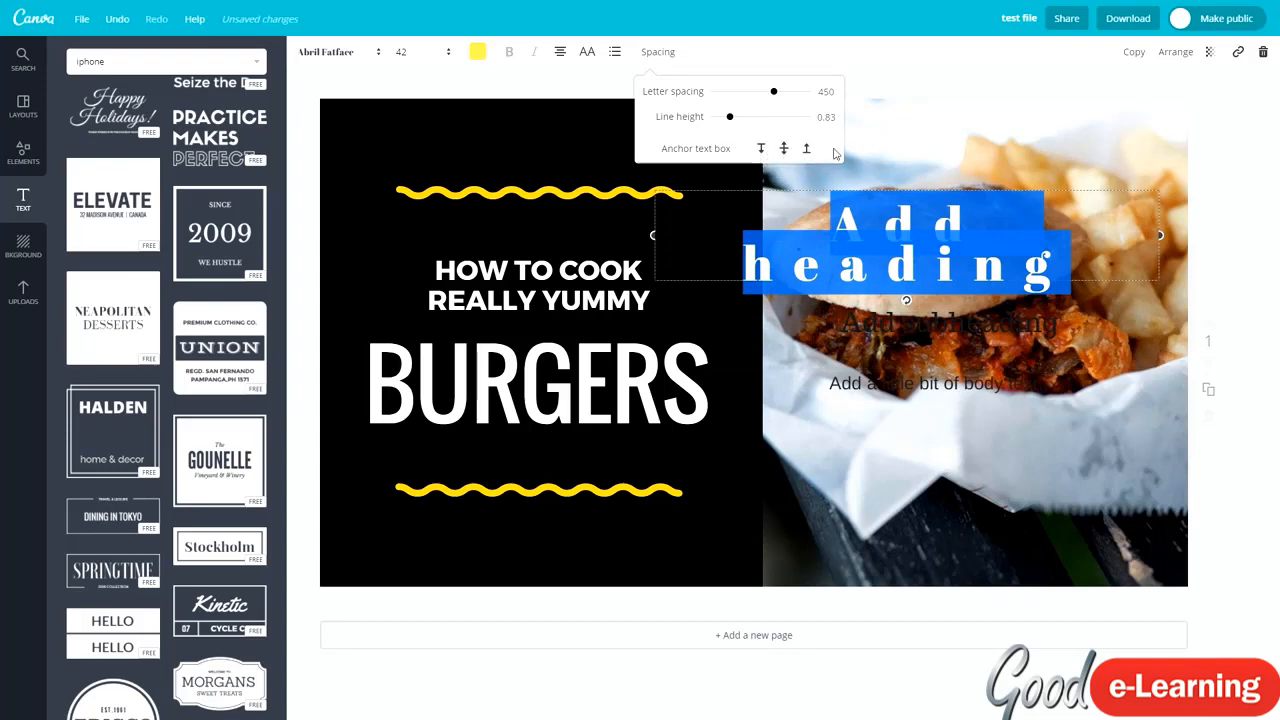
pyautogui.click(721, 58)
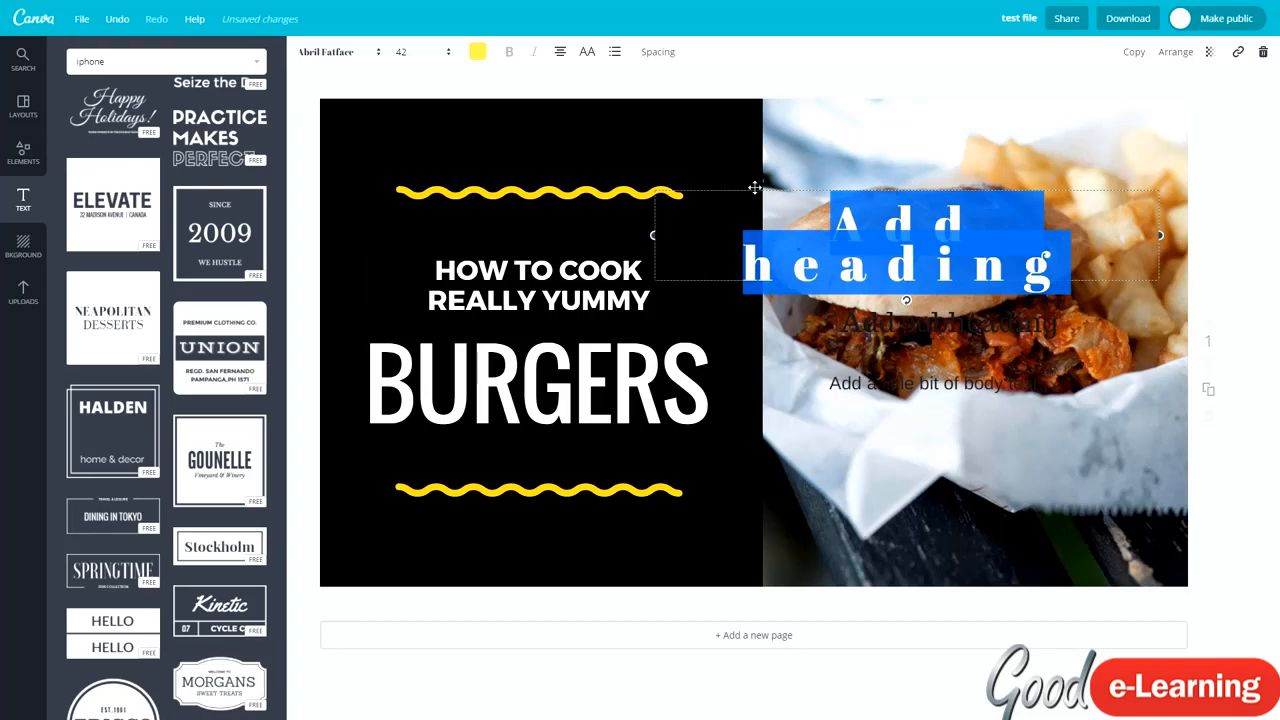
# - Move the yellow heading over "HOW TO COOK REALLY YUMMY" and send it back behind that text
pyautogui.moveTo(755, 187); pyautogui.dragTo(563, 217)
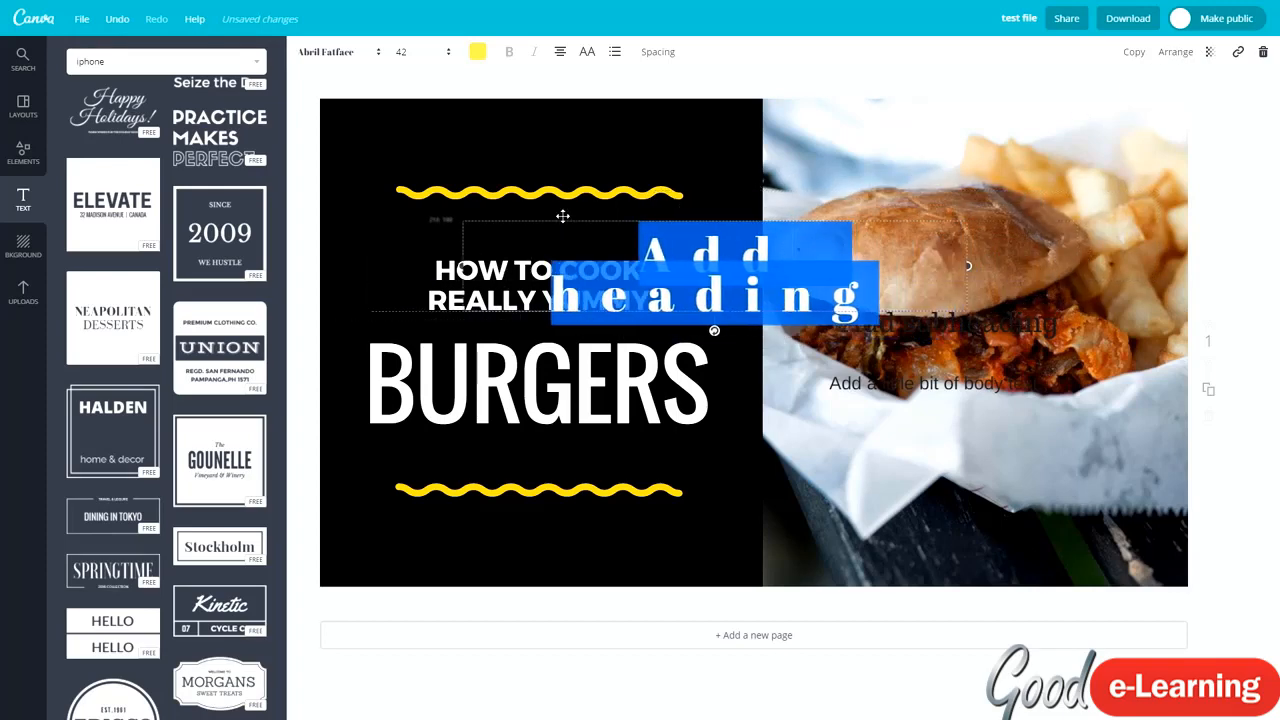
pyautogui.click(448, 338)
pyautogui.click(690, 252)
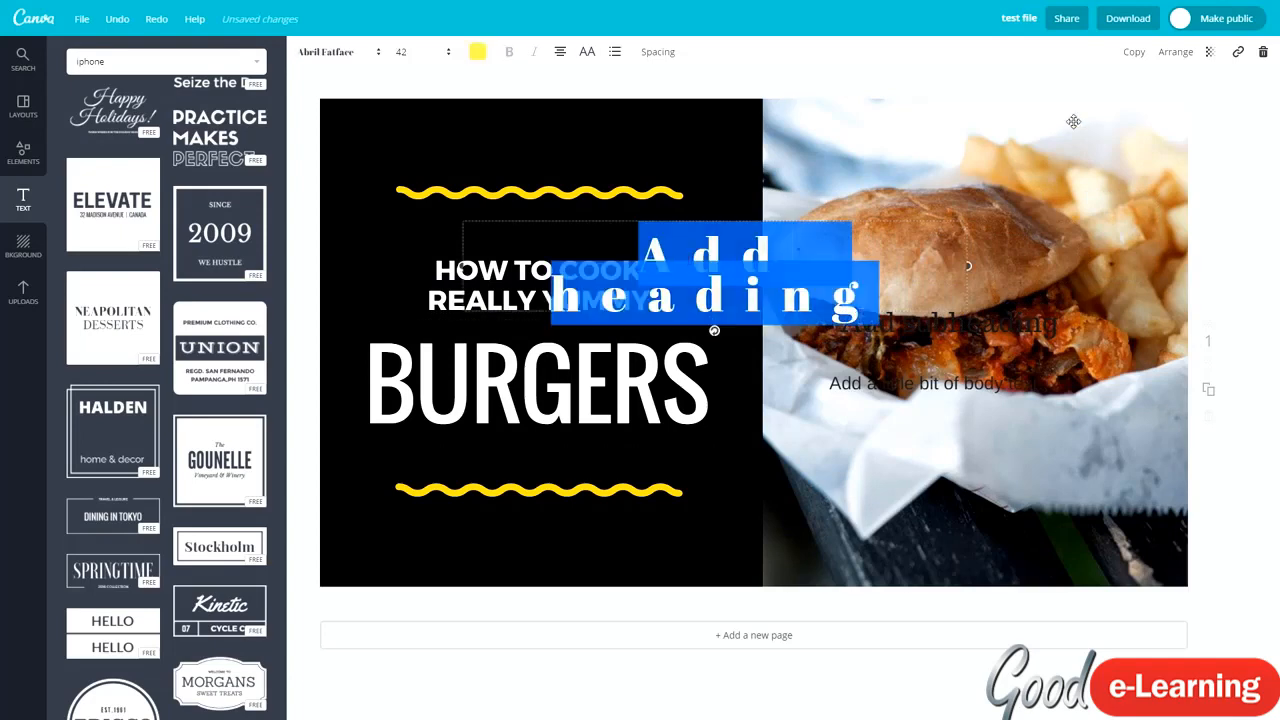
pyautogui.click(1175, 52)
pyautogui.click(1142, 111)
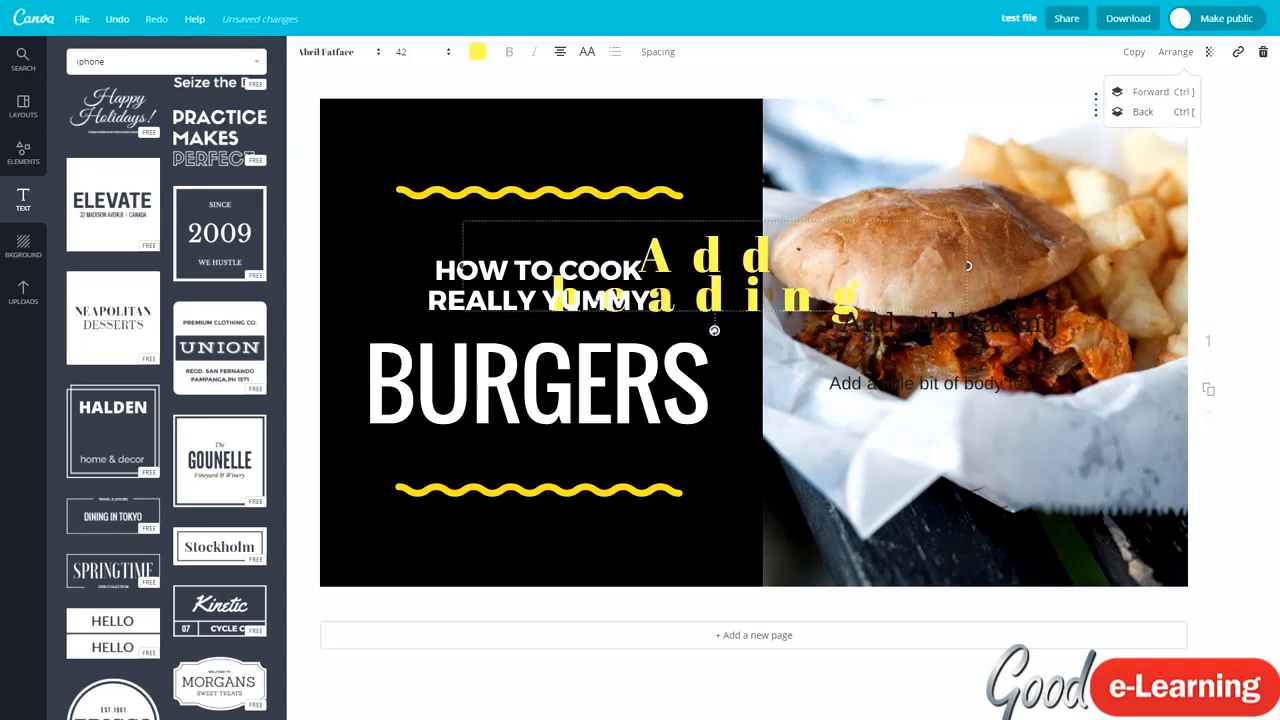
# - Shift "HOW TO COOK REALLY YUMMY" slightly up and to the left, and move the yellow heading back onto the burger photo
pyautogui.click(424, 280)
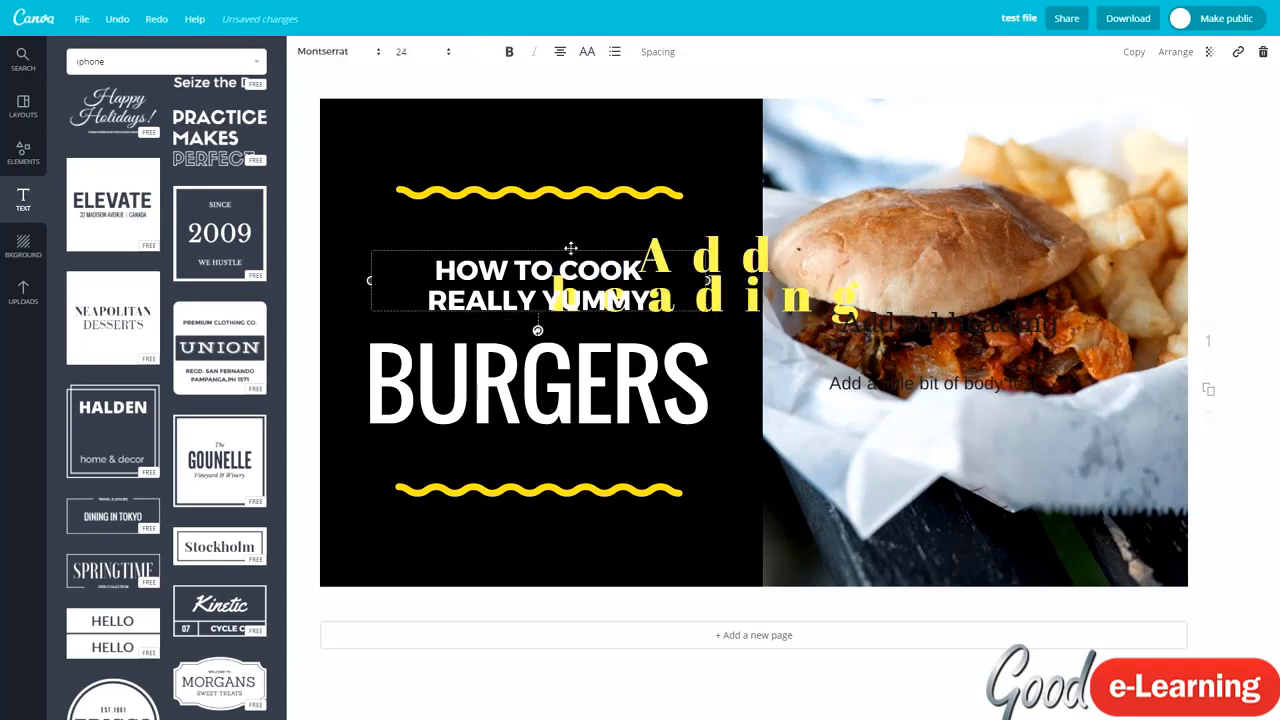
pyautogui.moveTo(570, 248); pyautogui.dragTo(555, 244)
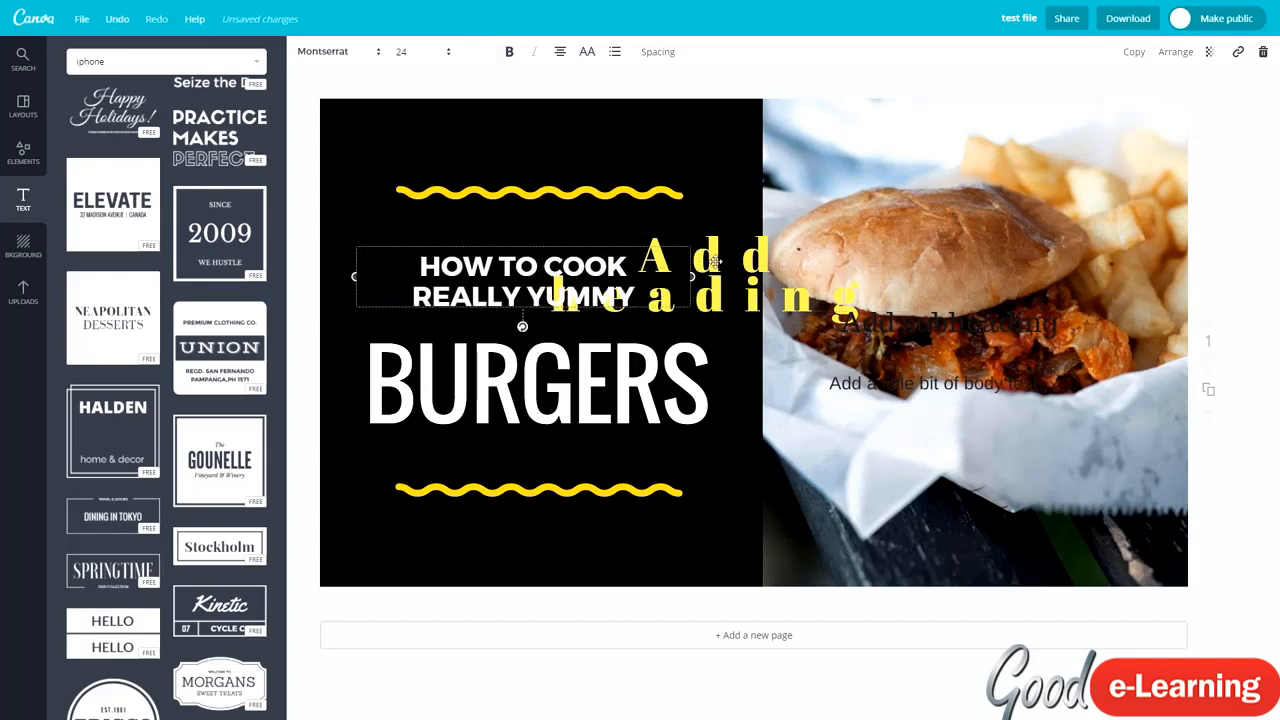
pyautogui.moveTo(713, 260); pyautogui.dragTo(793, 222)
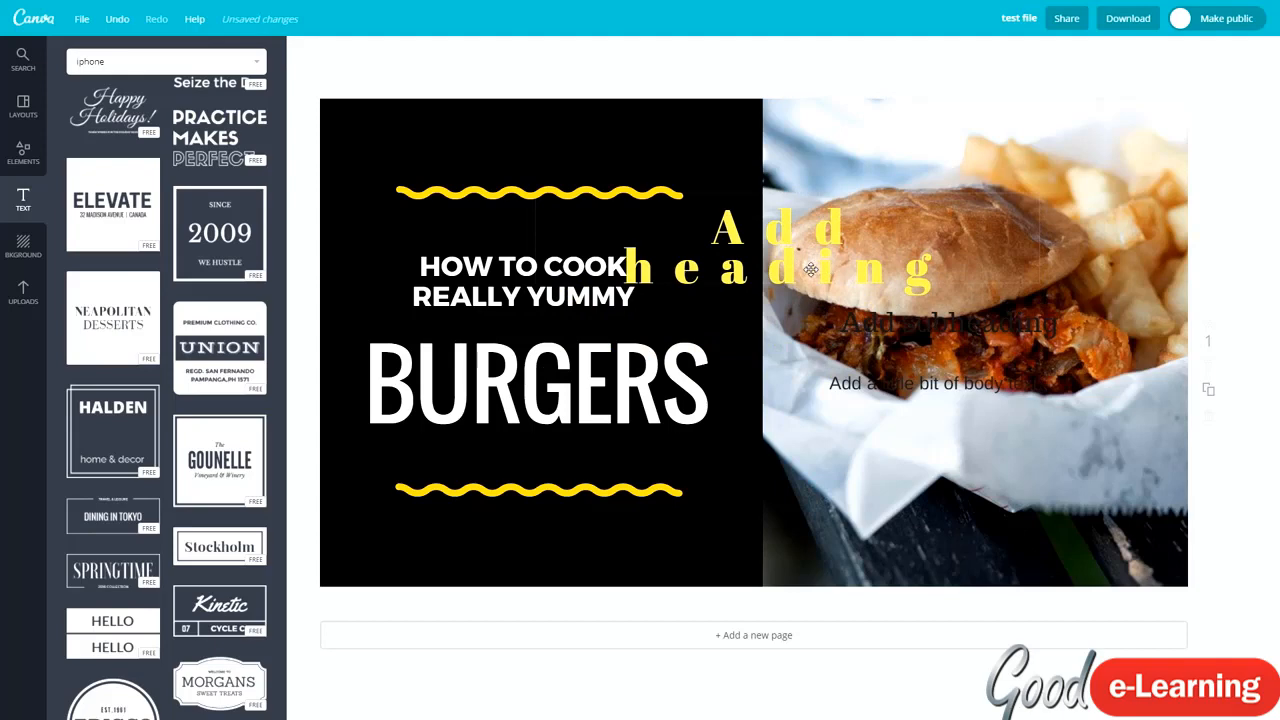
pyautogui.moveTo(796, 214); pyautogui.dragTo(988, 176)
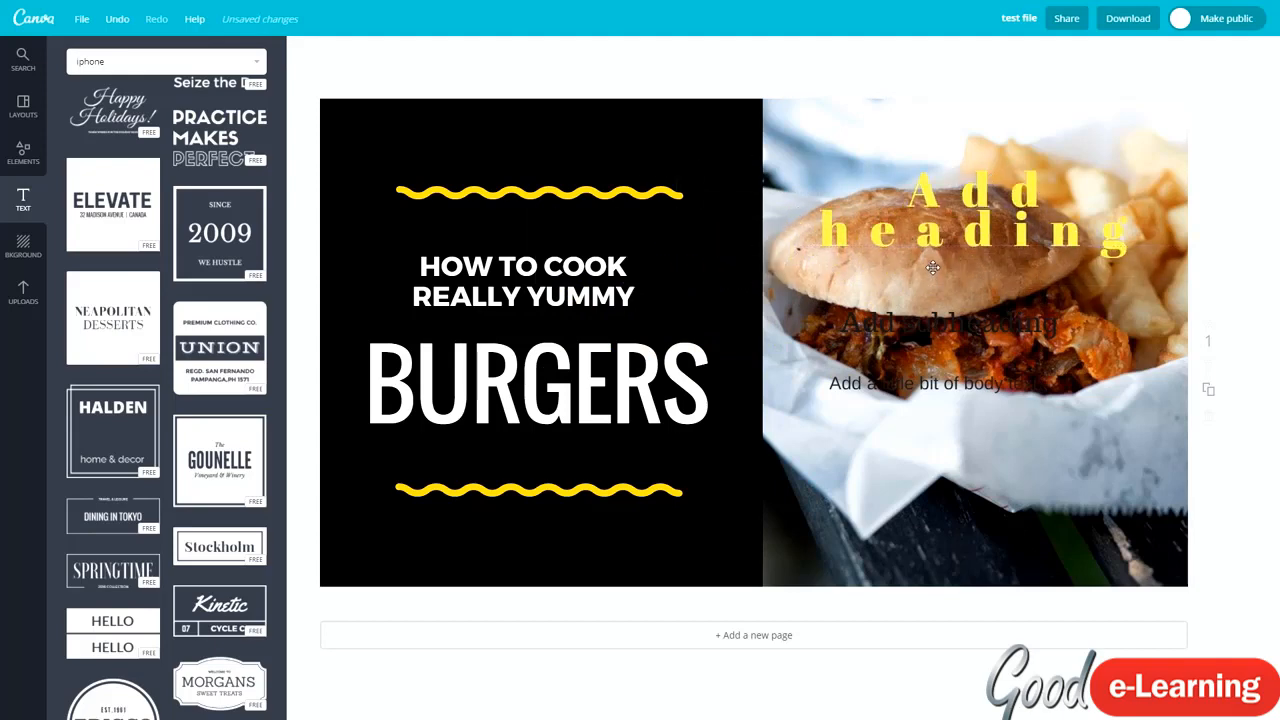
# - Duplicate the yellow heading and place the copy below the body text
pyautogui.doubleClick(972, 193)
pyautogui.click(1131, 58)
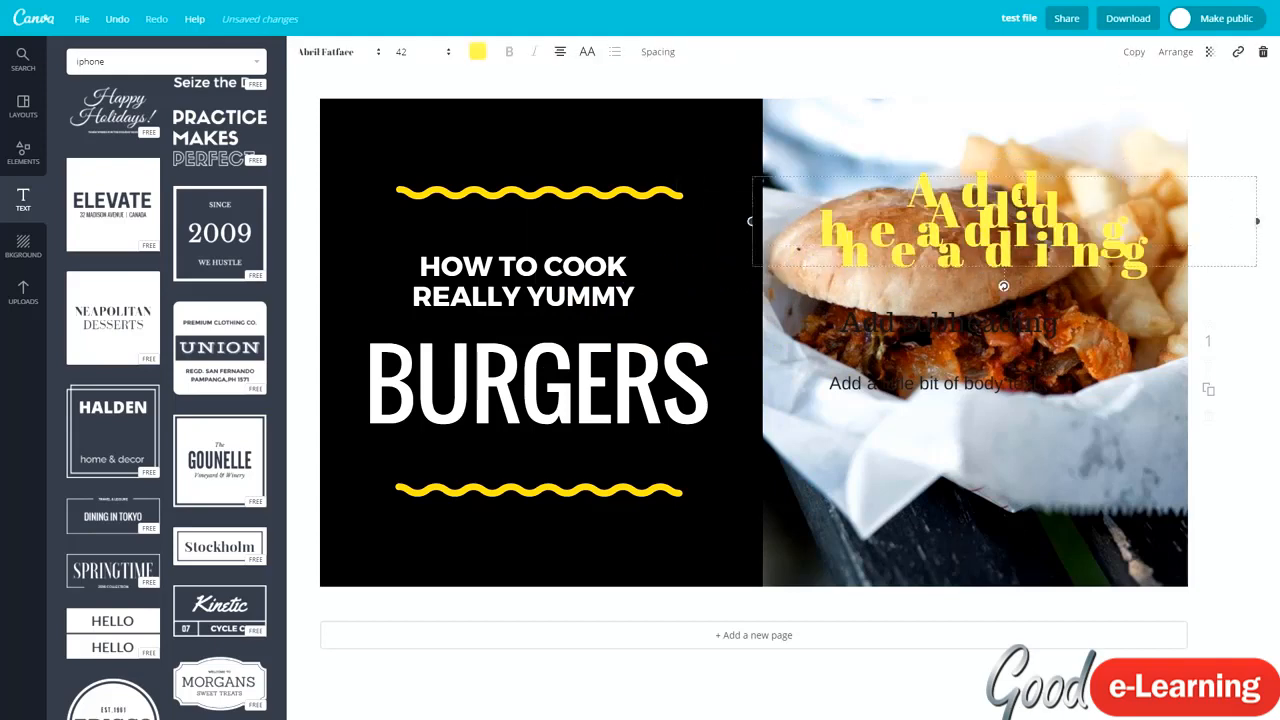
pyautogui.moveTo(980, 200); pyautogui.dragTo(973, 412)
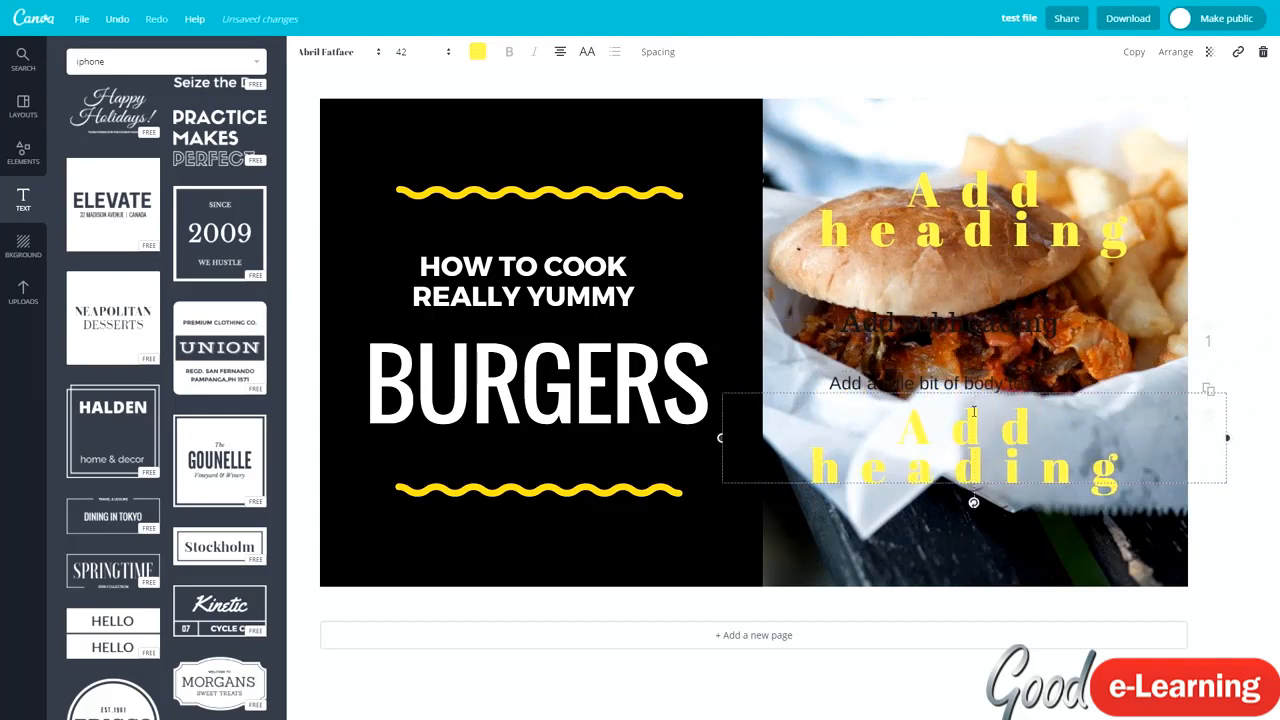
# - View the transparency and link settings of the duplicated heading and delete it
pyautogui.click(1211, 55)
pyautogui.moveTo(1186, 94); pyautogui.dragTo(1227, 91)
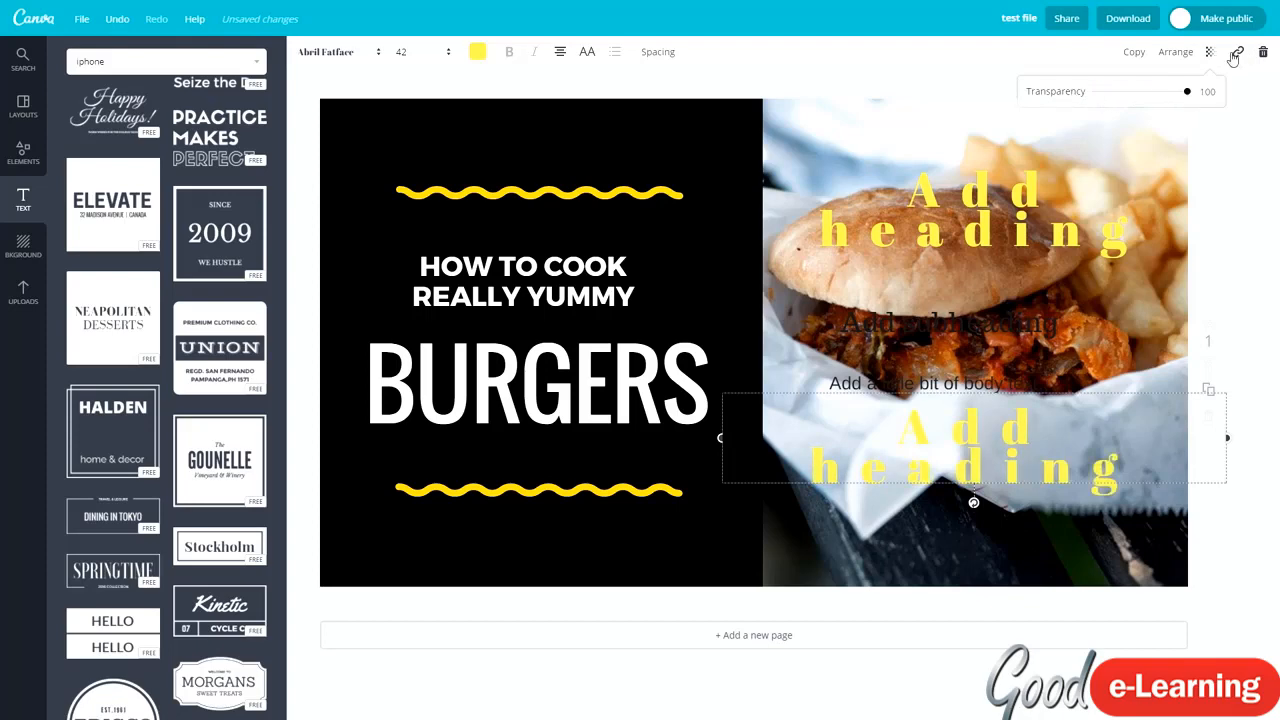
pyautogui.click(1237, 54)
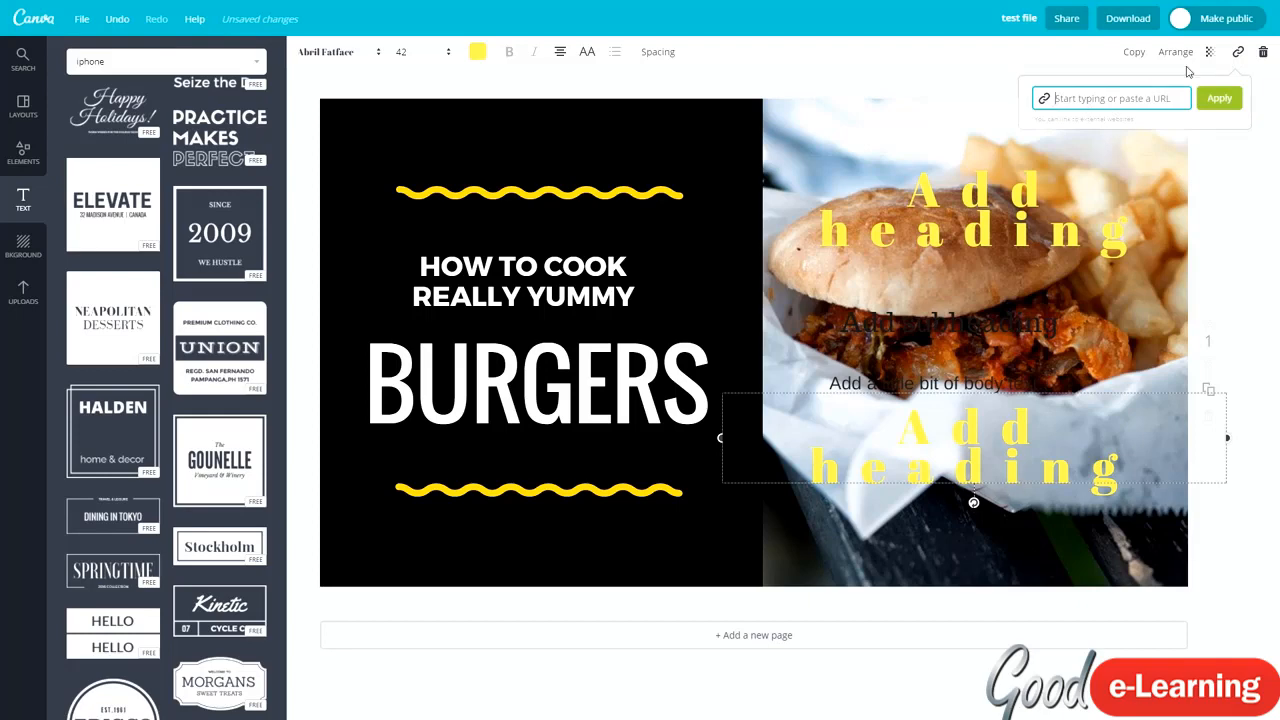
pyautogui.click(1261, 54)
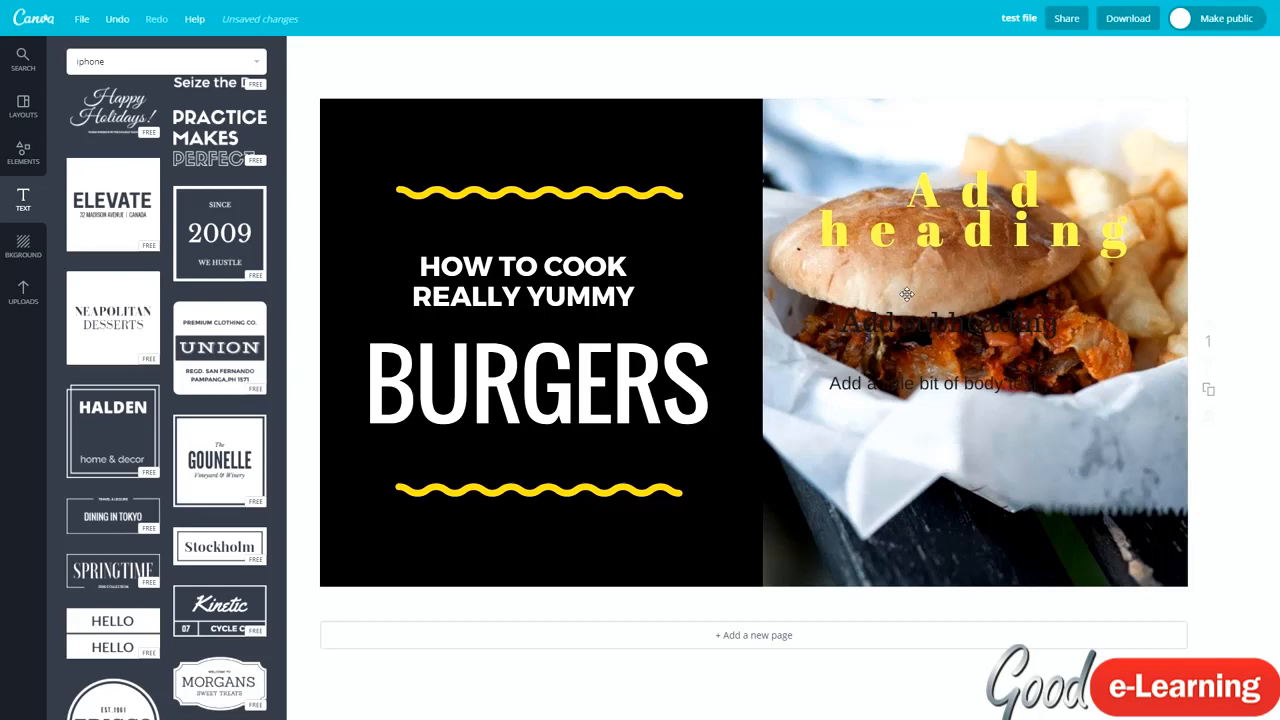
# - Apply the teal checkered pattern as the page background and shift the burger photo down to uncover it
pyautogui.click(24, 248)
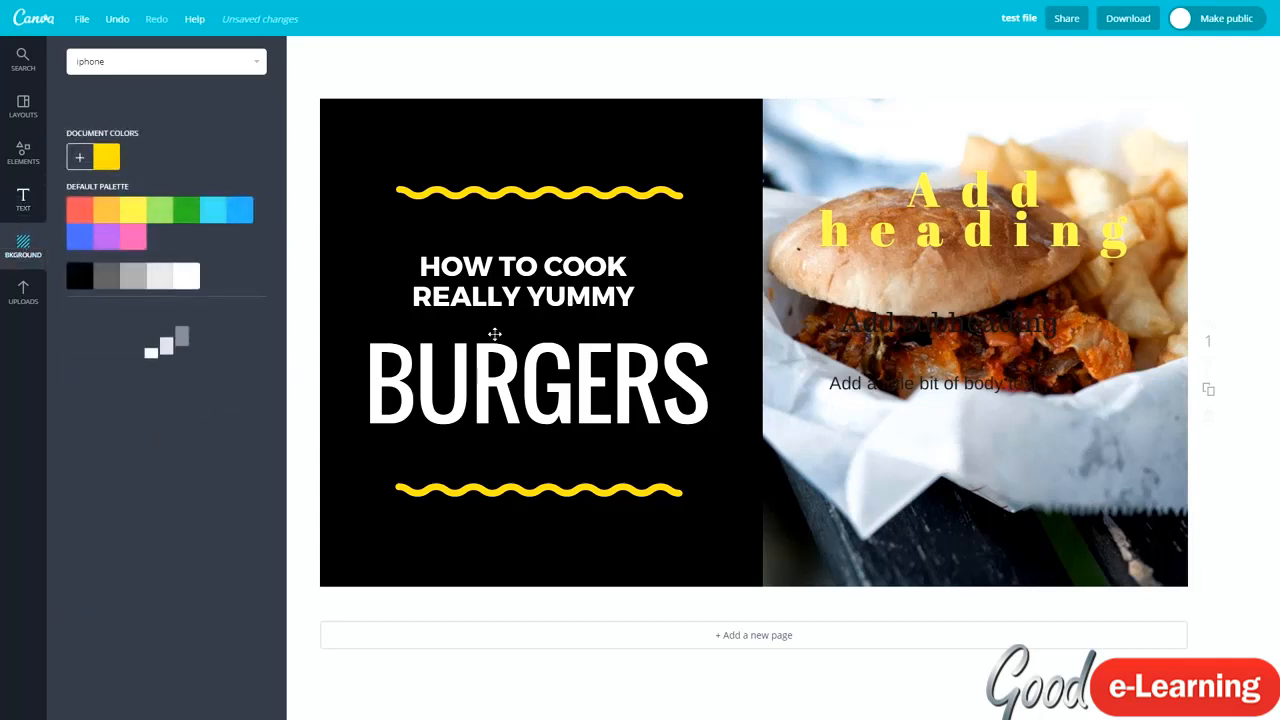
pyautogui.scroll(-3, 103, 341)
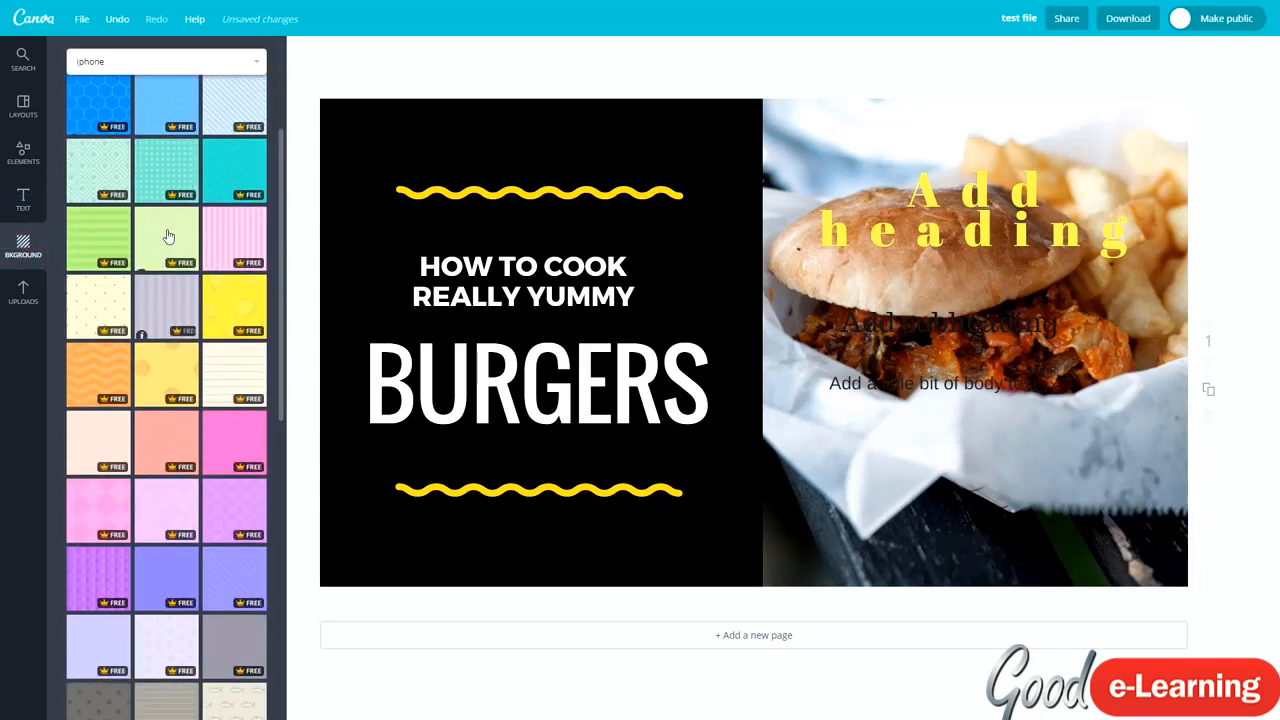
pyautogui.click(166, 236)
pyautogui.scroll(3, 174, 295)
pyautogui.moveTo(806, 129); pyautogui.dragTo(857, 290)
pyautogui.click(150, 371)
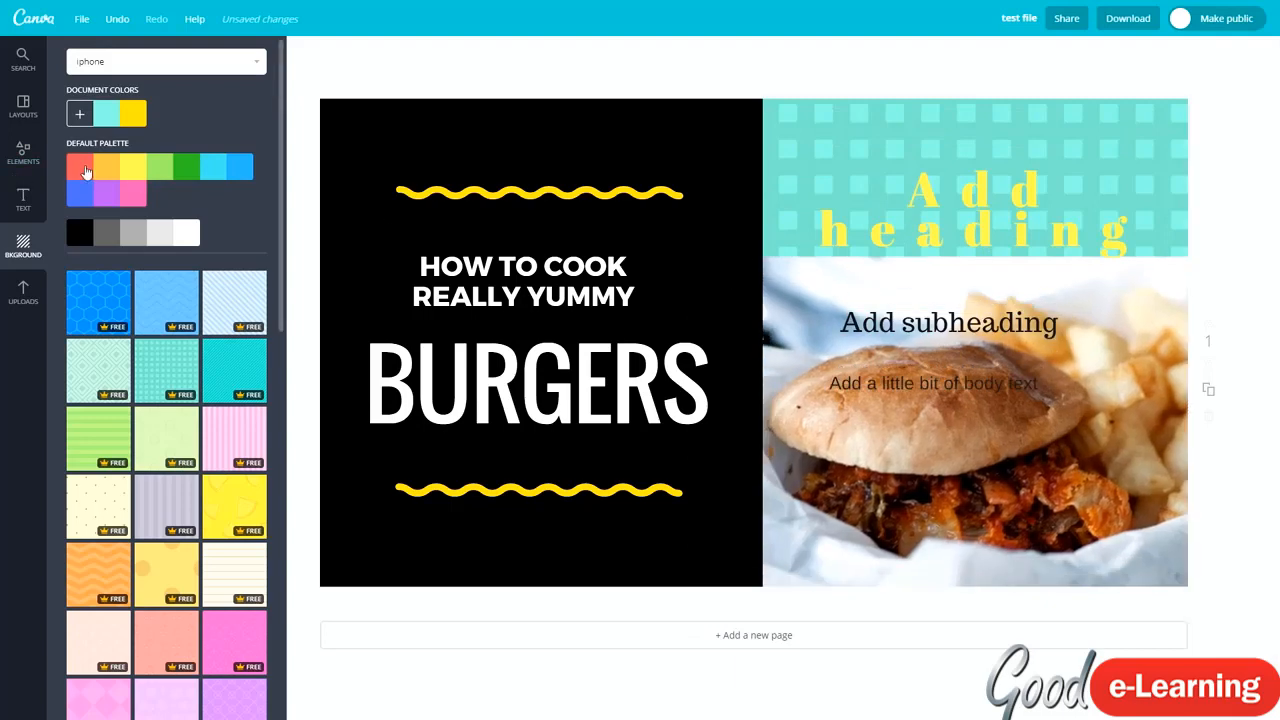
# - Move the yellow heading below the body text and set the background to light green from the default palette
pyautogui.click(846, 134)
pyautogui.moveTo(824, 130); pyautogui.dragTo(803, 597)
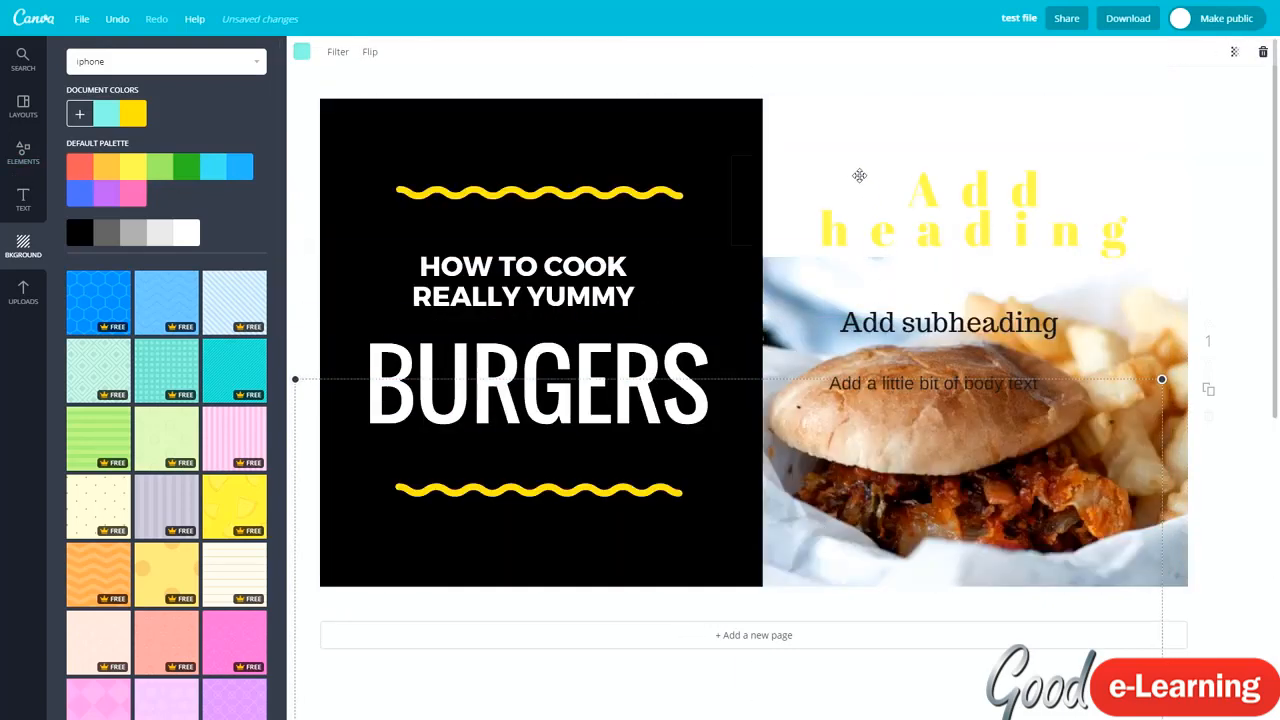
pyautogui.moveTo(852, 231); pyautogui.dragTo(819, 469)
pyautogui.click(160, 166)
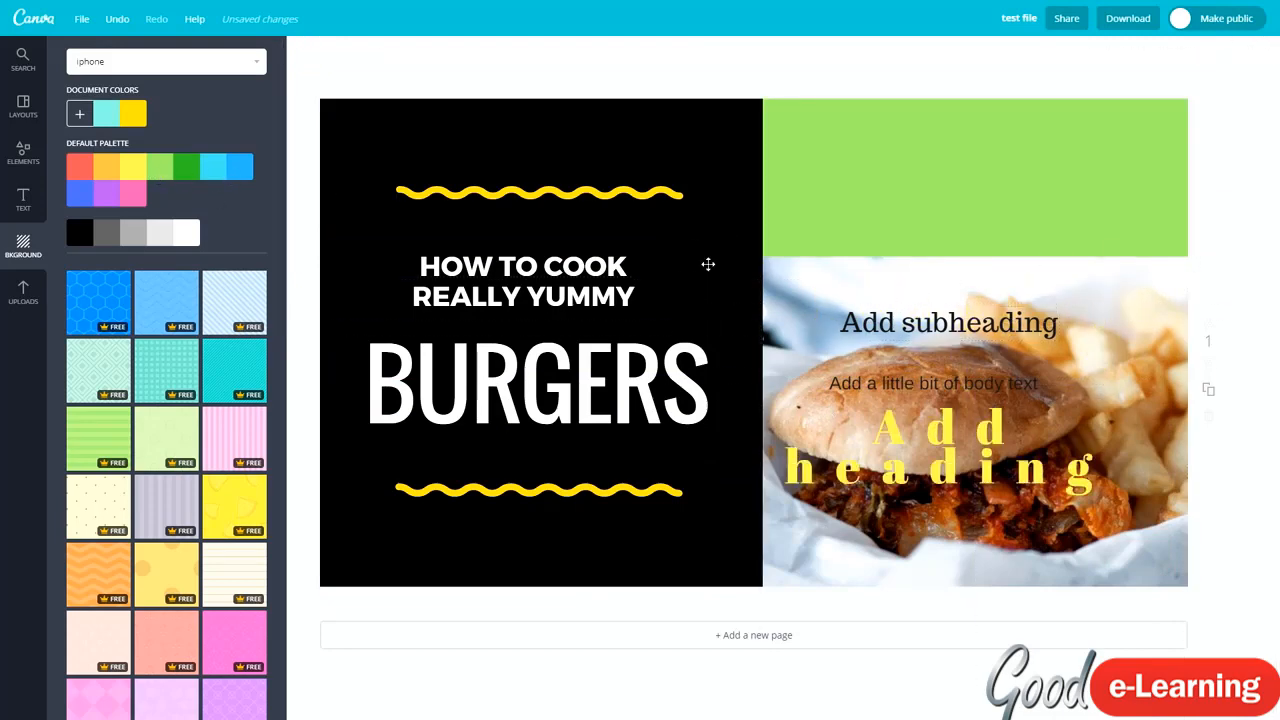
# - Delete all elements from the page and set its background to bright blue from the default palette
pyautogui.moveTo(706, 263); pyautogui.dragTo(731, 465)
pyautogui.moveTo(441, 157); pyautogui.dragTo(1042, 605)
pyautogui.press('Delete')
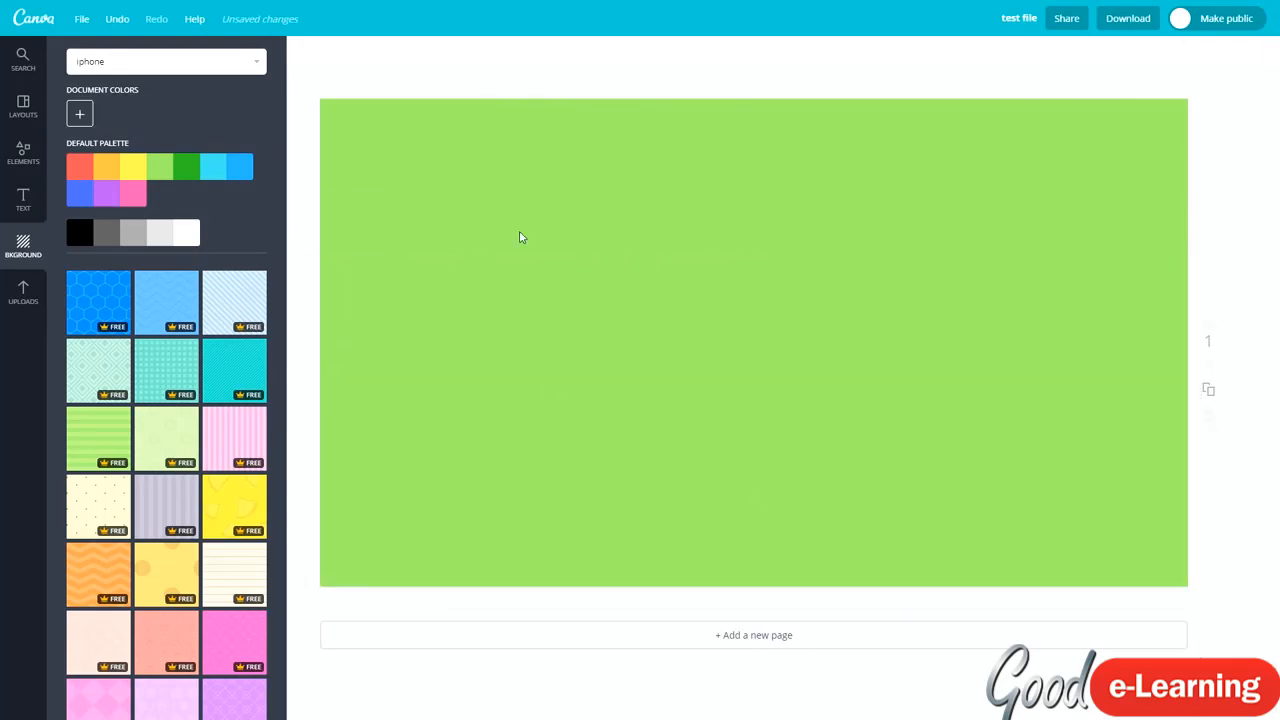
pyautogui.moveTo(378, 240); pyautogui.dragTo(1271, 718)
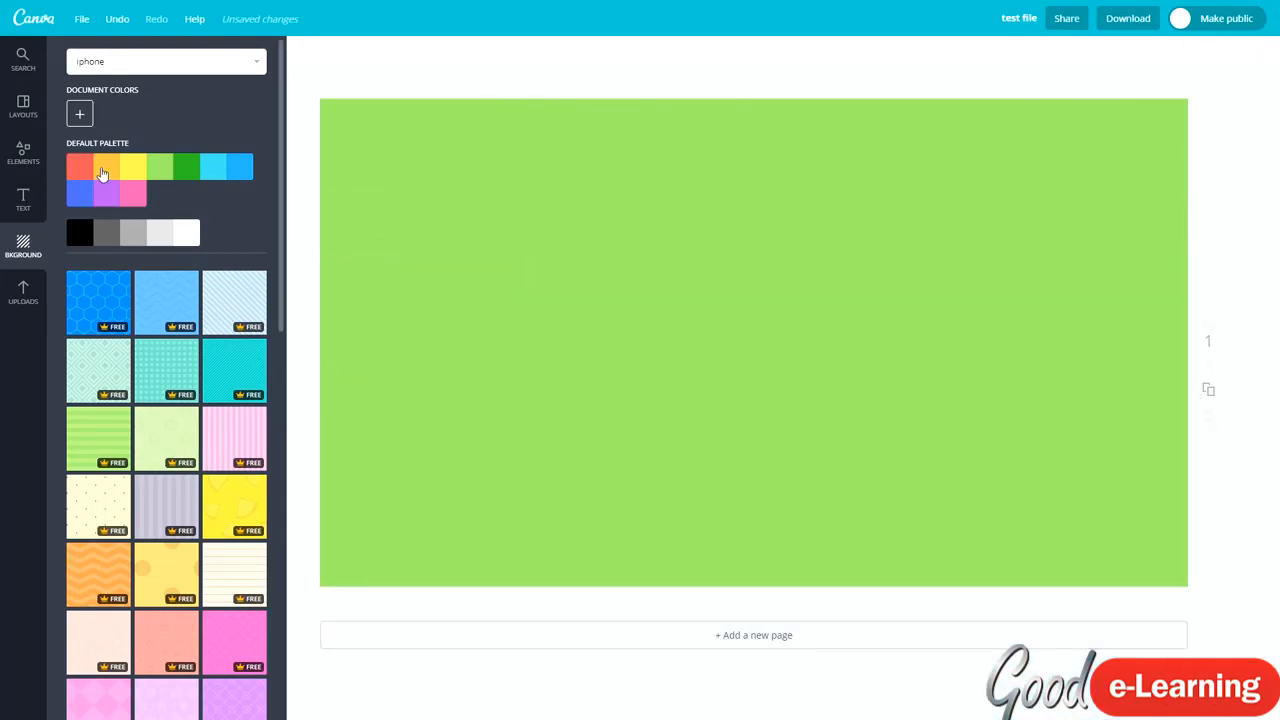
pyautogui.click(240, 166)
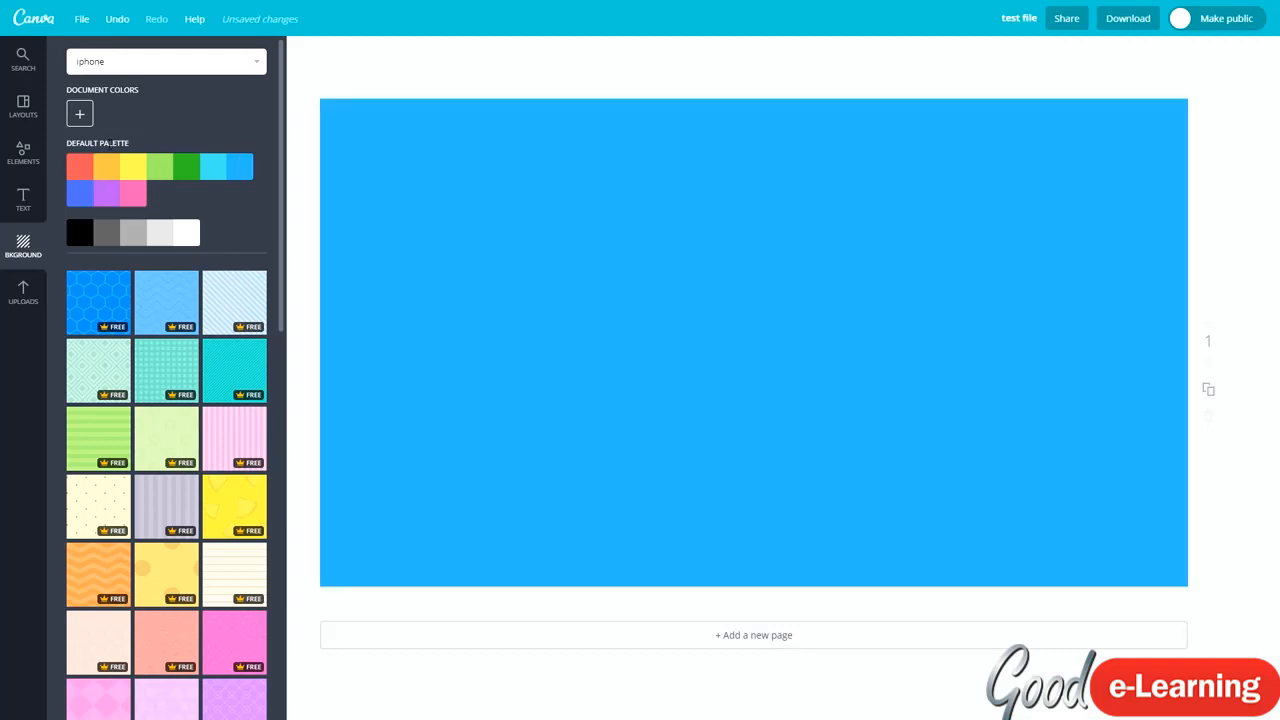
pyautogui.scroll(-3, 166, 400)
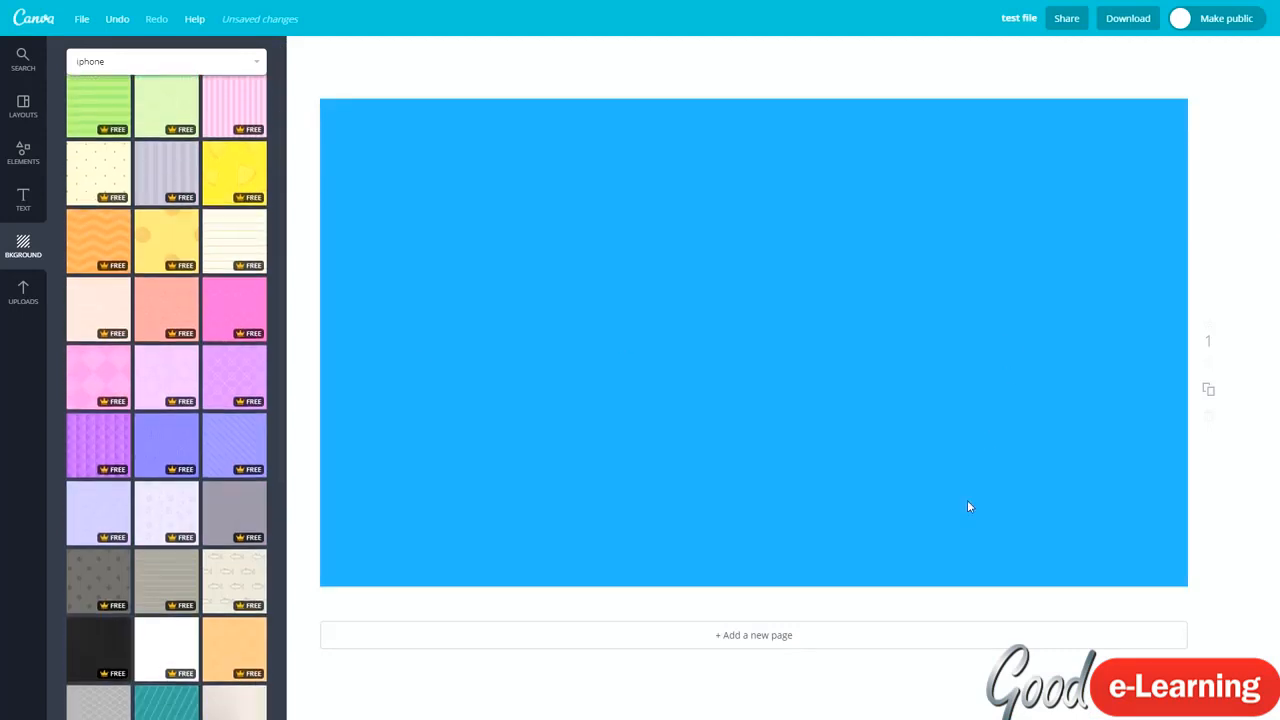
# - Add a new page, duplicate it, and delete both extra pages
pyautogui.click(758, 637)
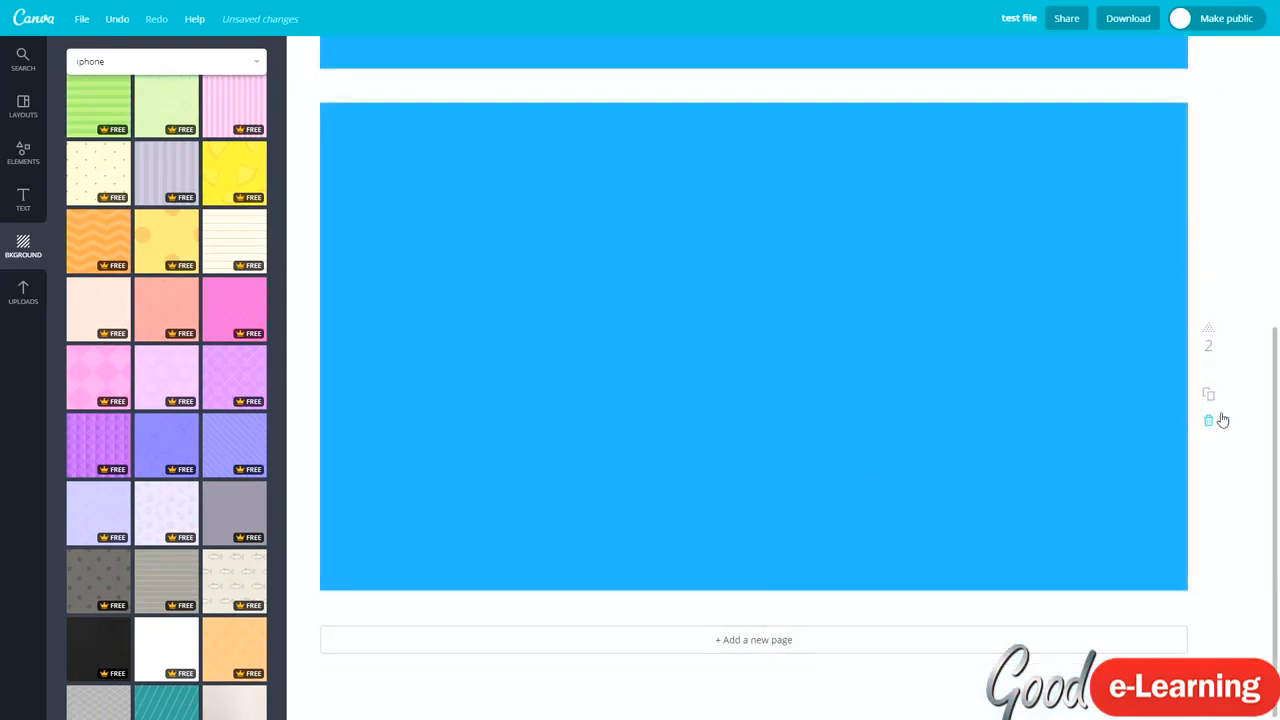
pyautogui.click(1208, 396)
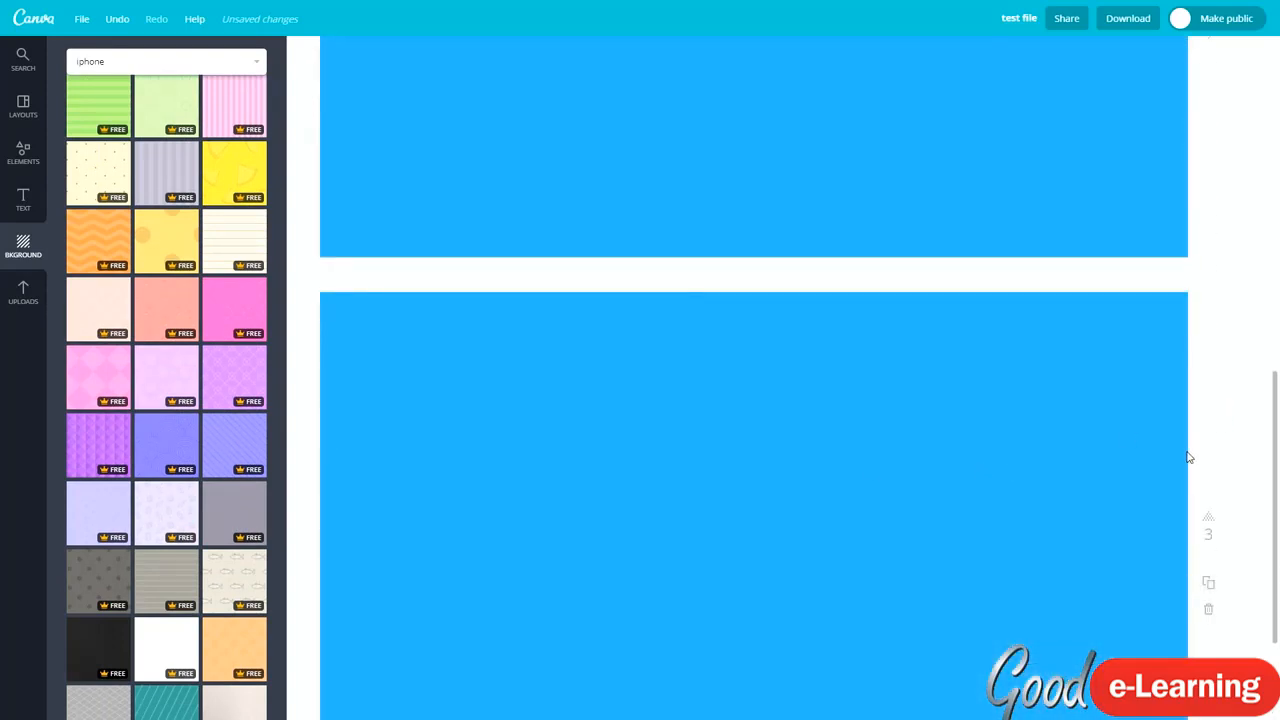
pyautogui.click(1205, 424)
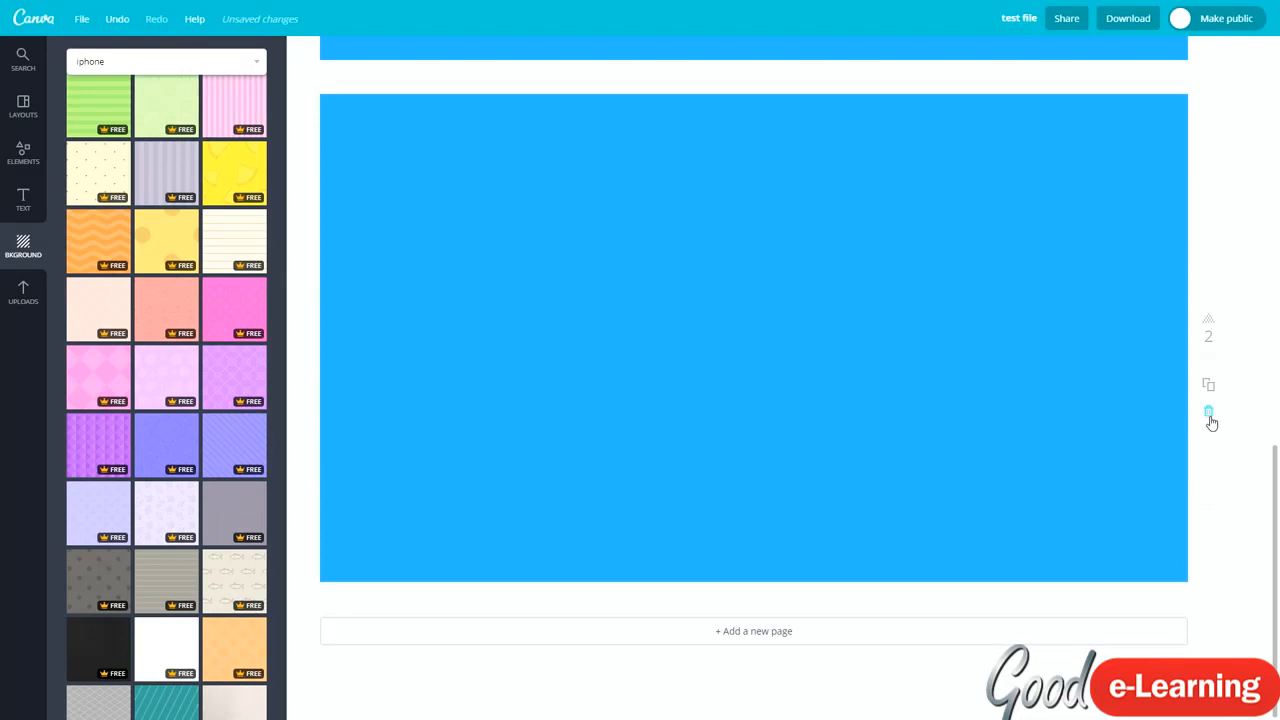
pyautogui.click(1210, 420)
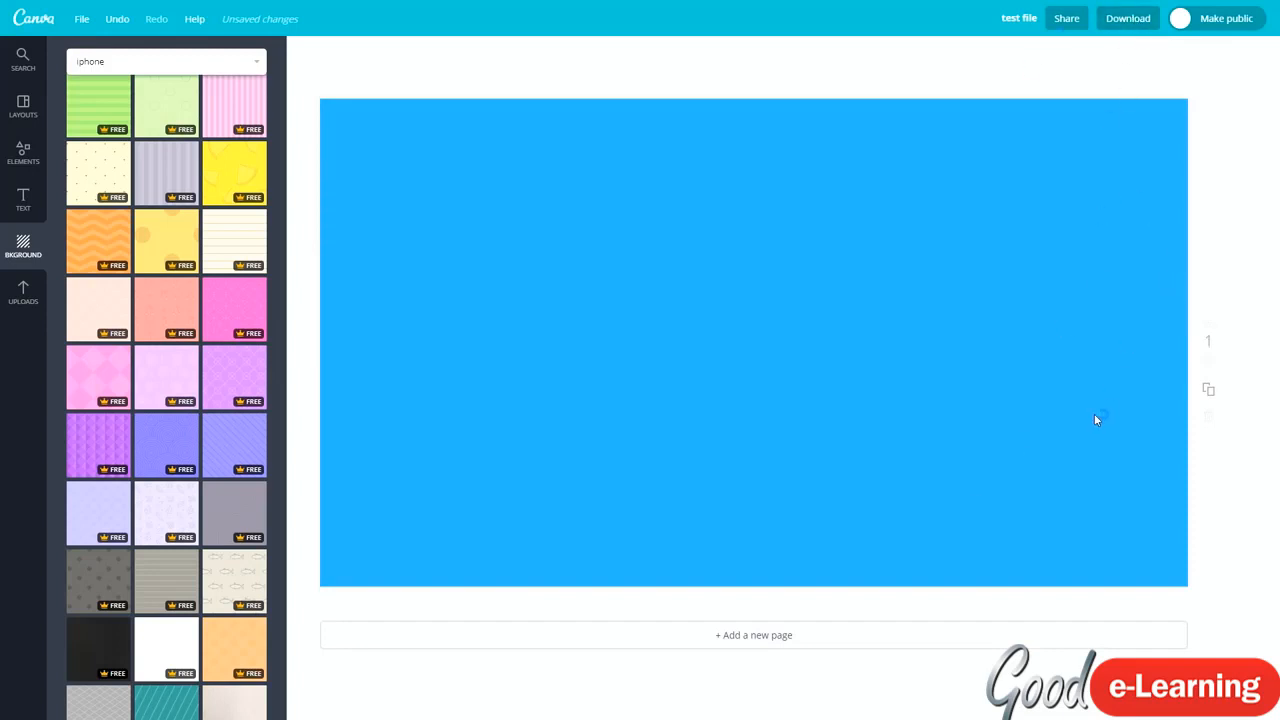
# - Duplicate the blue page and review the PNG download options for multiple pages, entering 3 as the page to export
pyautogui.click(1200, 390)
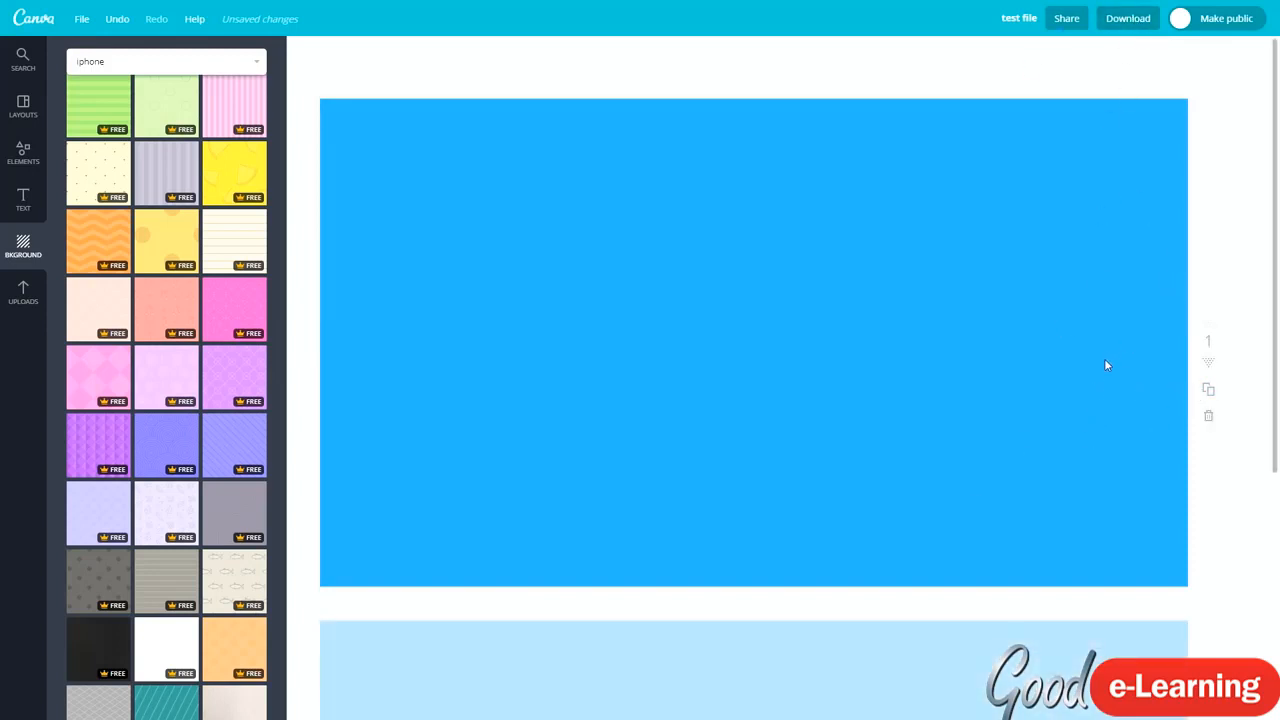
pyautogui.click(1130, 19)
pyautogui.click(1080, 247)
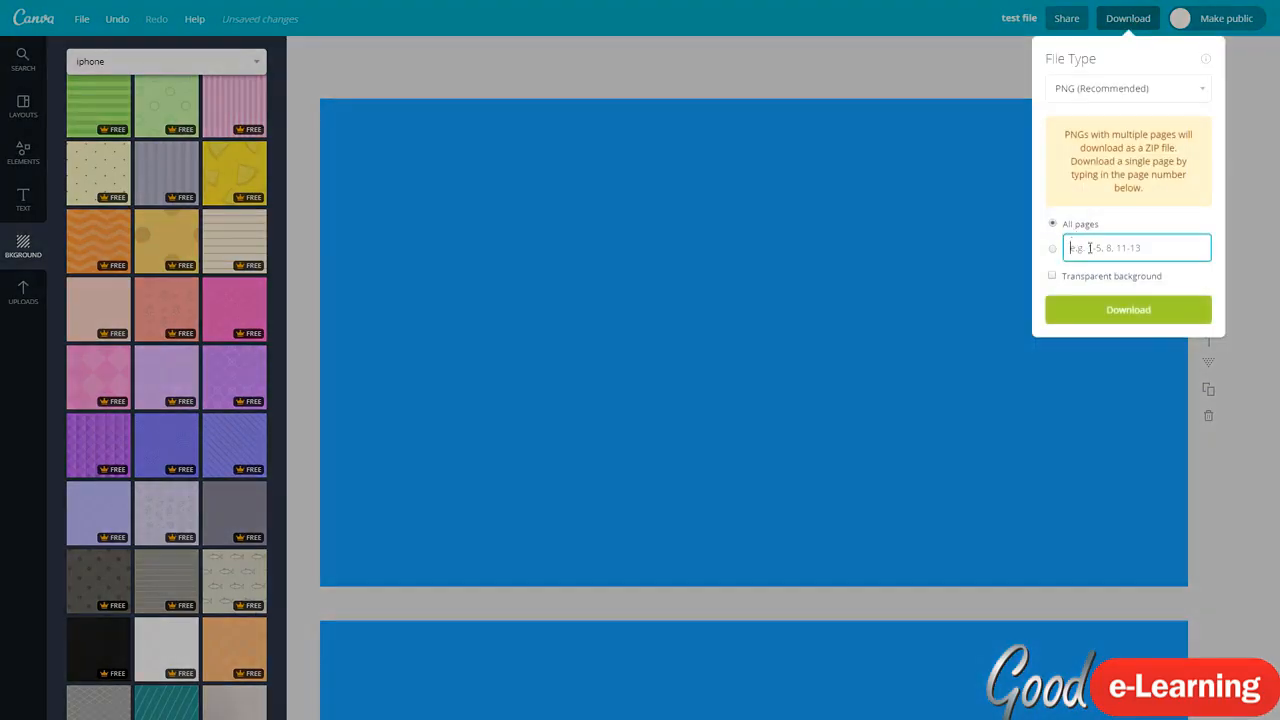
pyautogui.write('3')
pyautogui.click(737, 217)
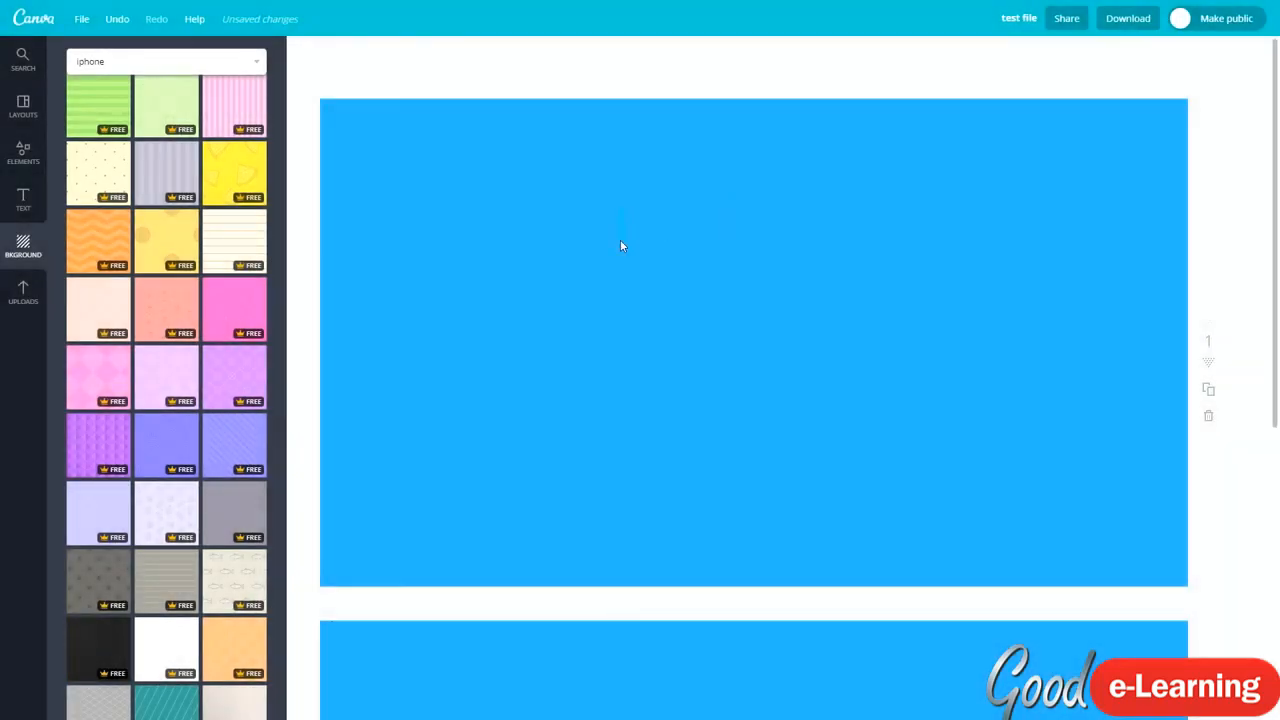
pyautogui.click(1127, 20)
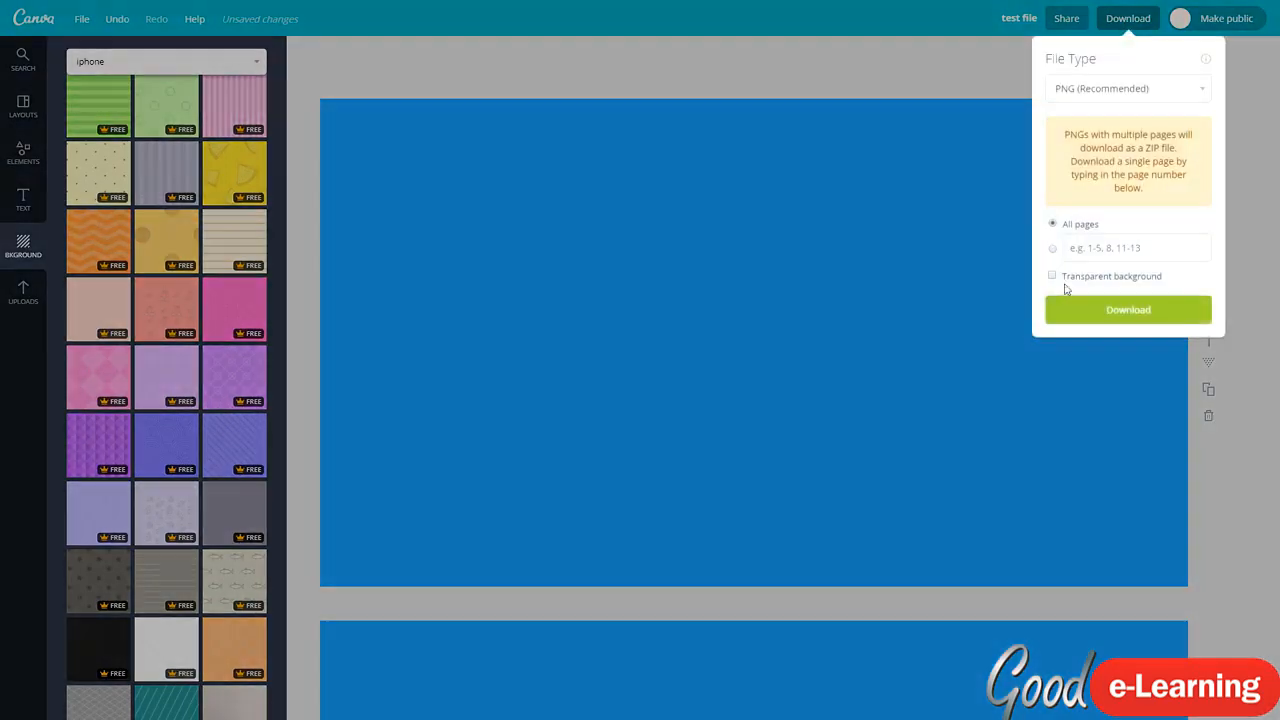
pyautogui.click(903, 310)
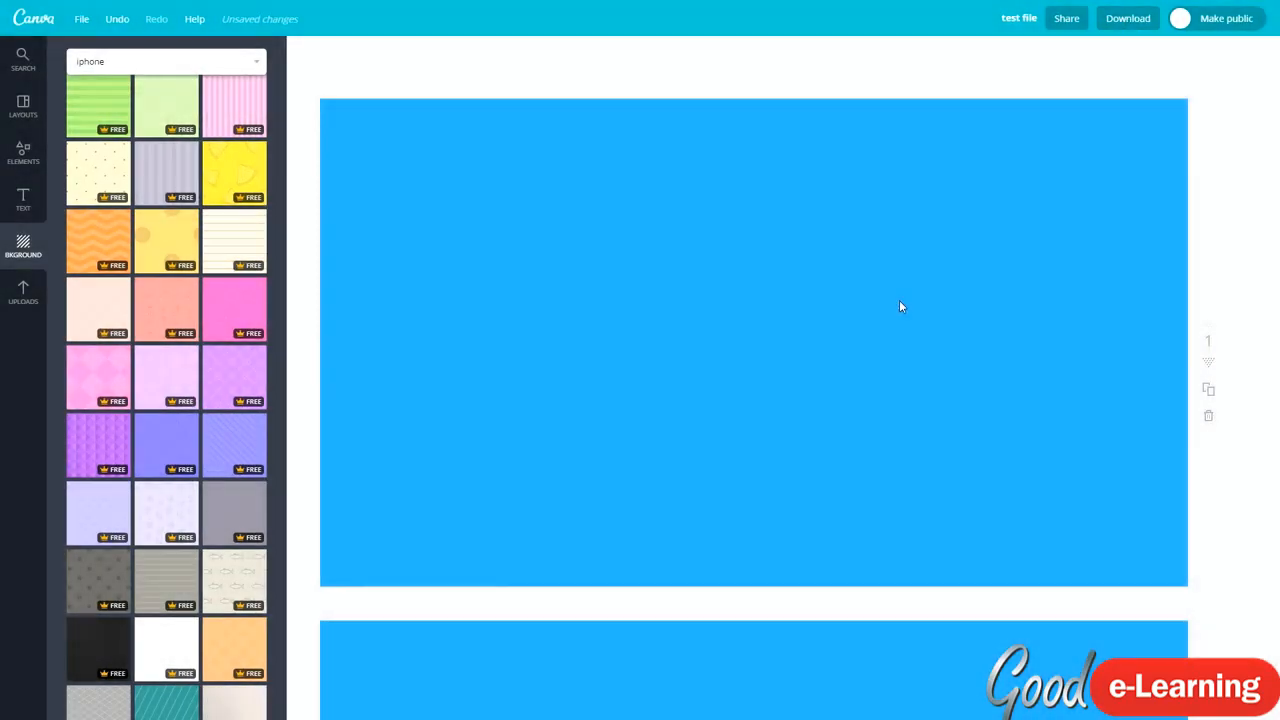
# - Place the uploaded photo of dollar-bill balls on the first page, delete it, and look through the remaining uploads
pyautogui.click(26, 292)
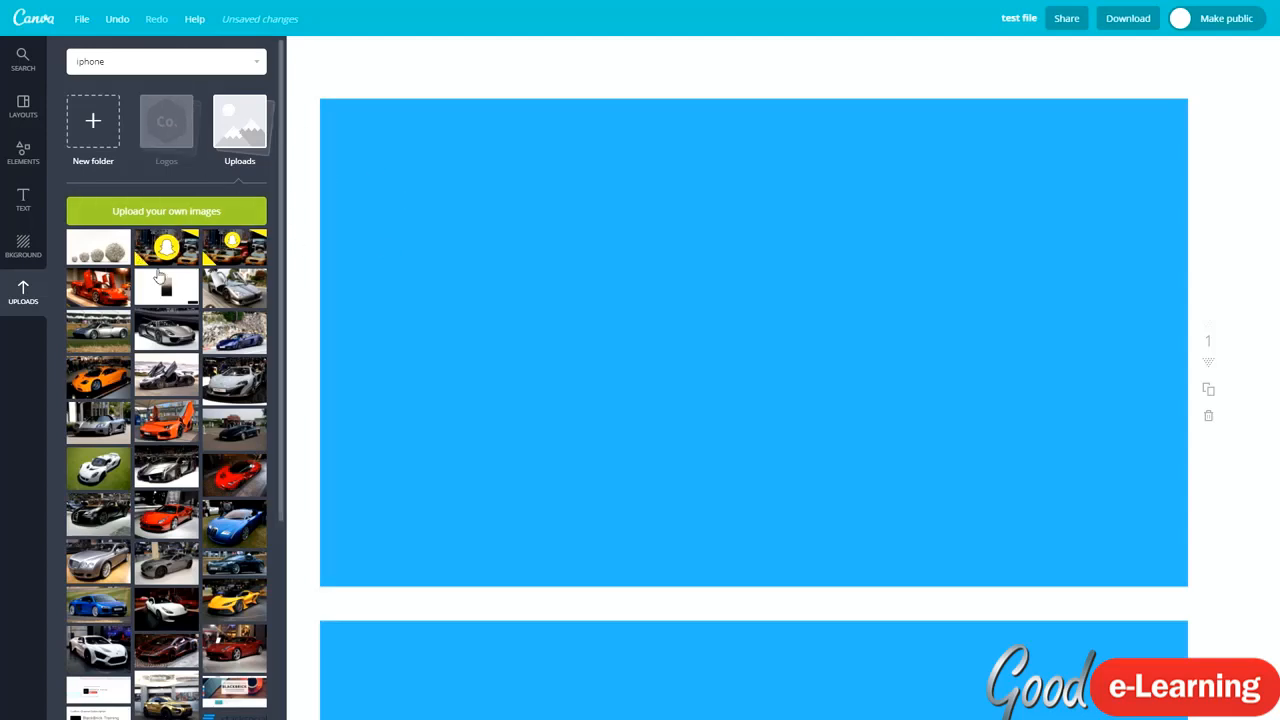
pyautogui.moveTo(98, 247); pyautogui.dragTo(558, 270)
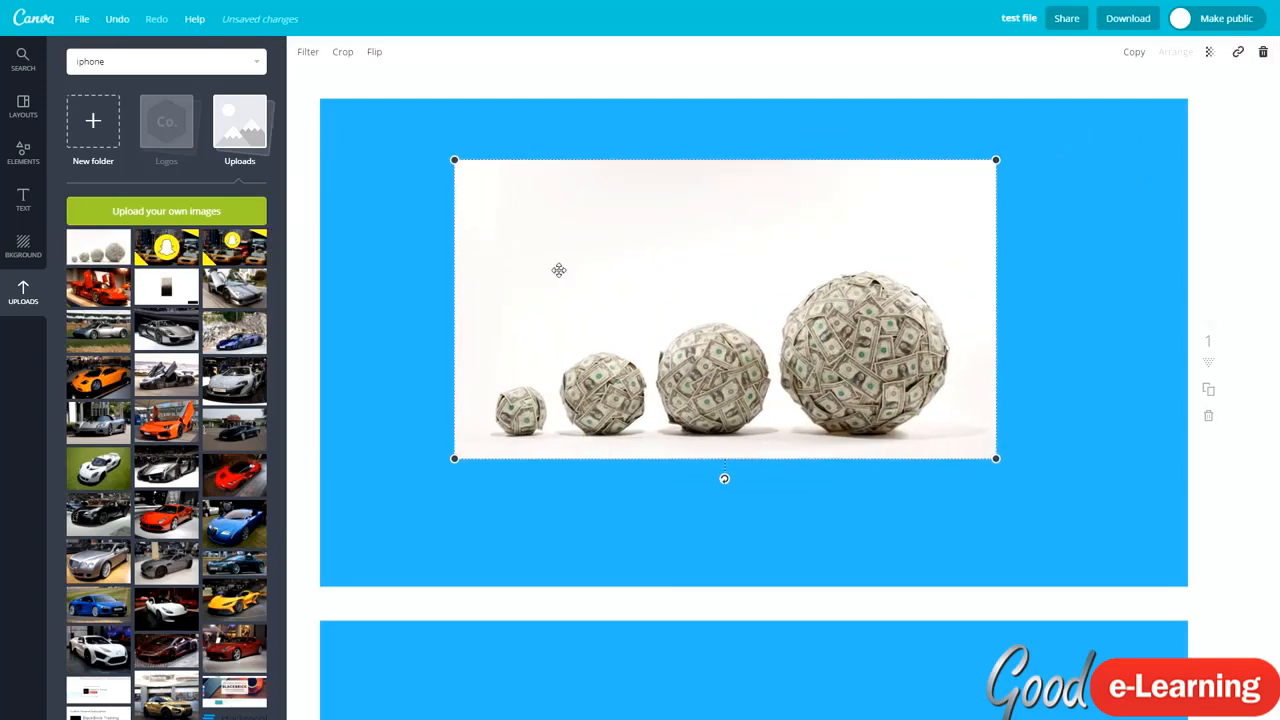
pyautogui.press('Delete')
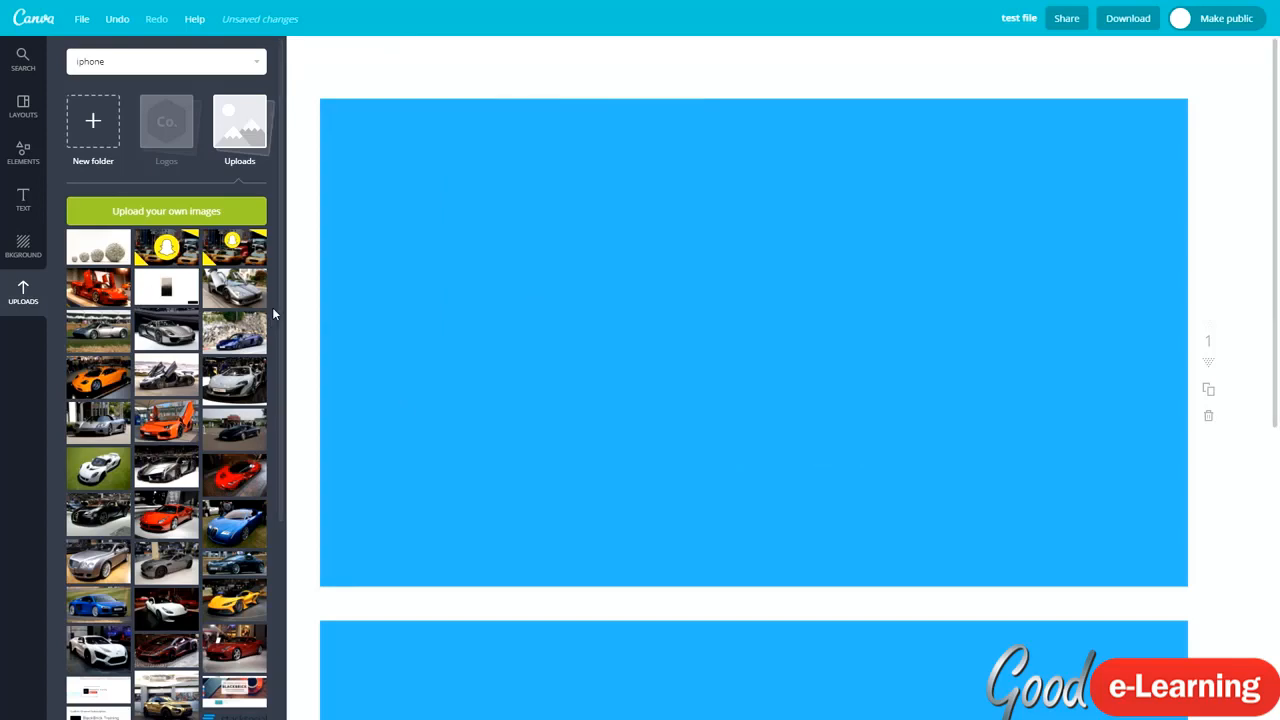
pyautogui.scroll(-3, 297, 571)
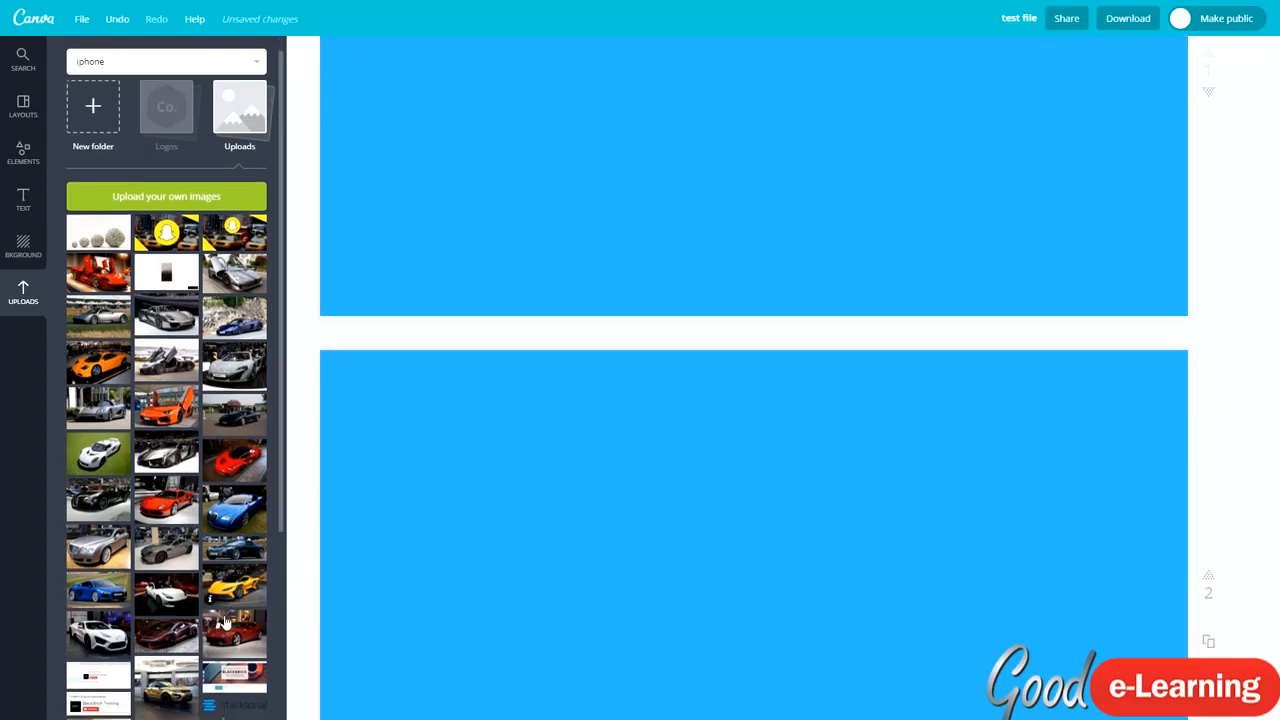
pyautogui.scroll(-2, 228, 457)
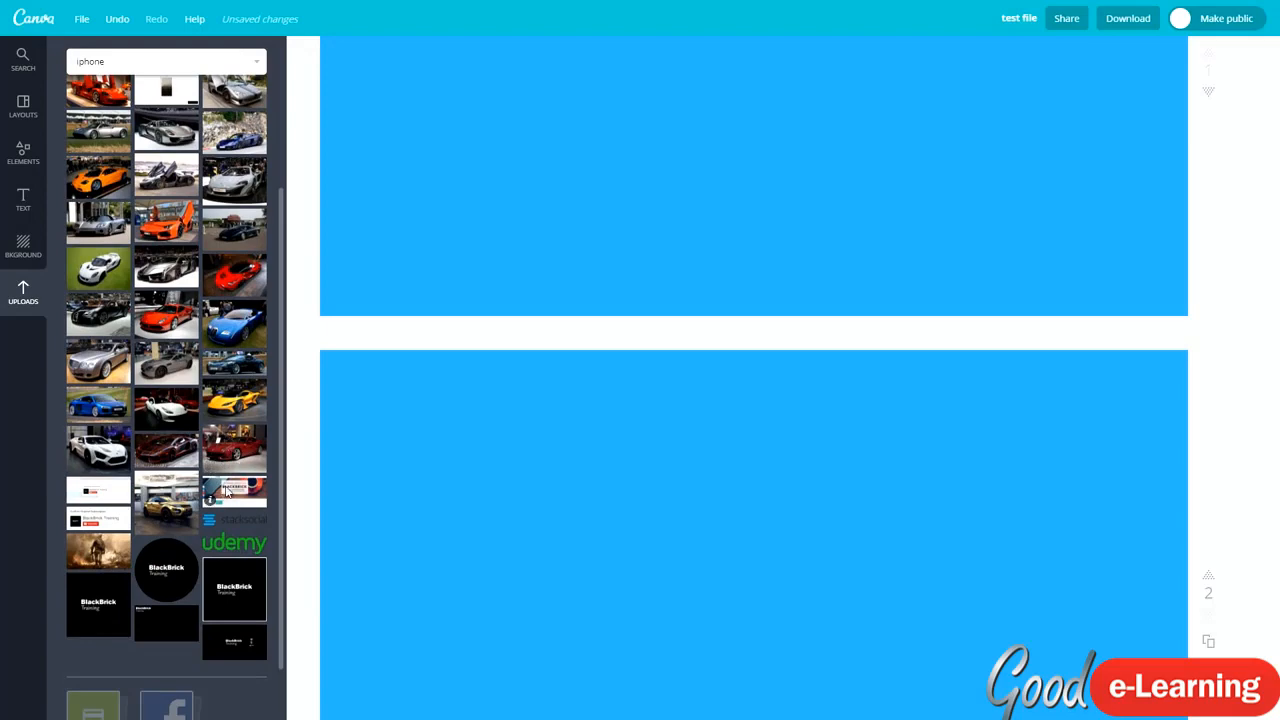
pyautogui.moveTo(222, 488); pyautogui.dragTo(675, 179)
pyautogui.scroll(2, 152, 412)
pyautogui.click(42, 67)
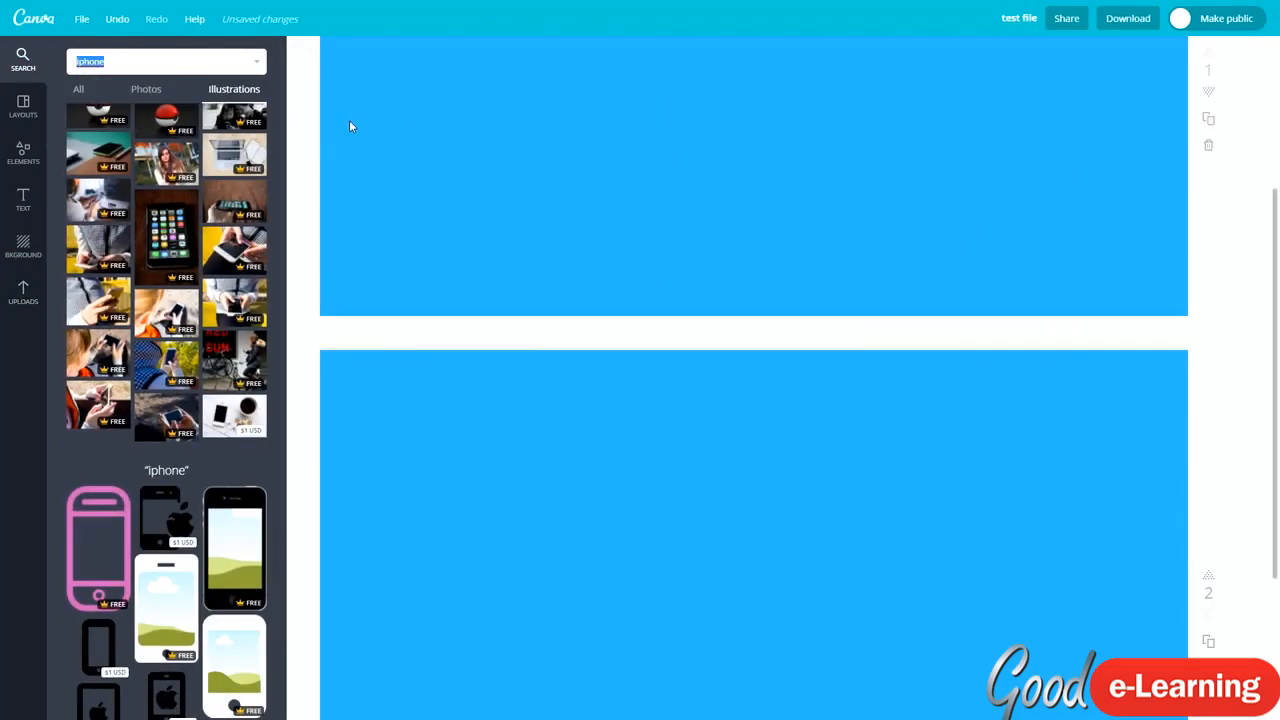
pyautogui.click(580, 163)
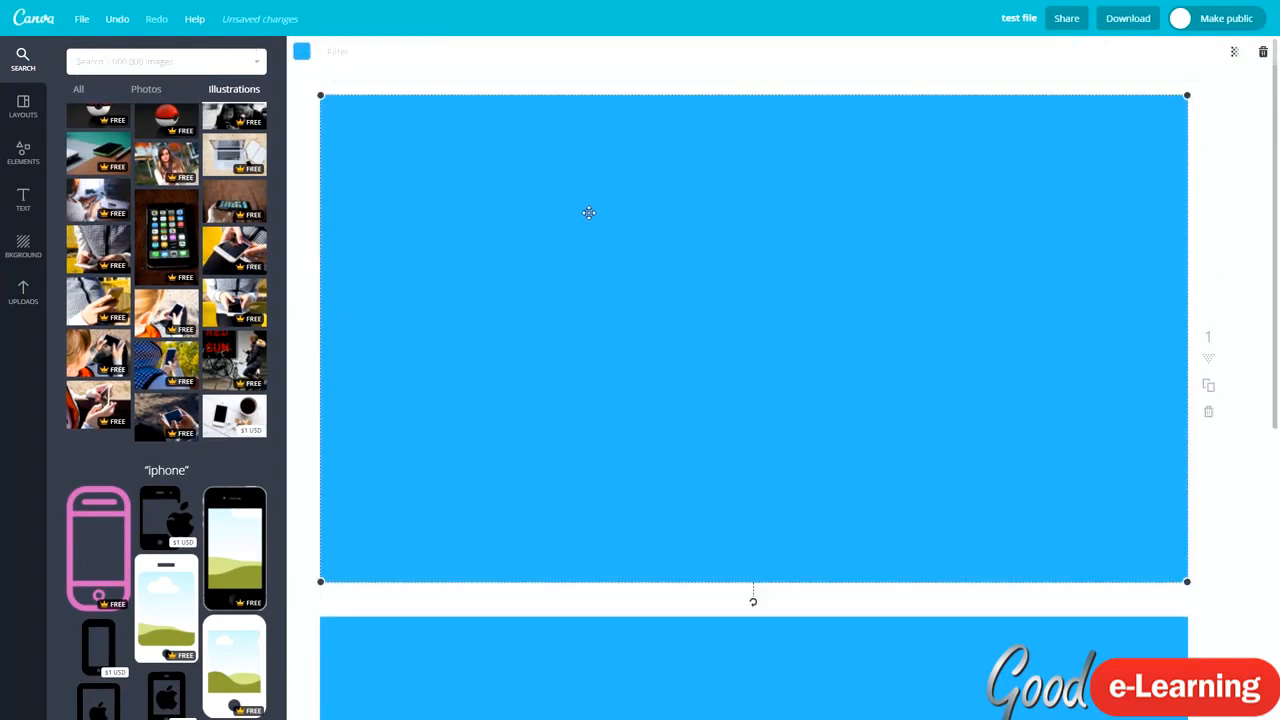
pyautogui.scroll(-3, 530, 245)
pyautogui.scroll(-3, 520, 250)
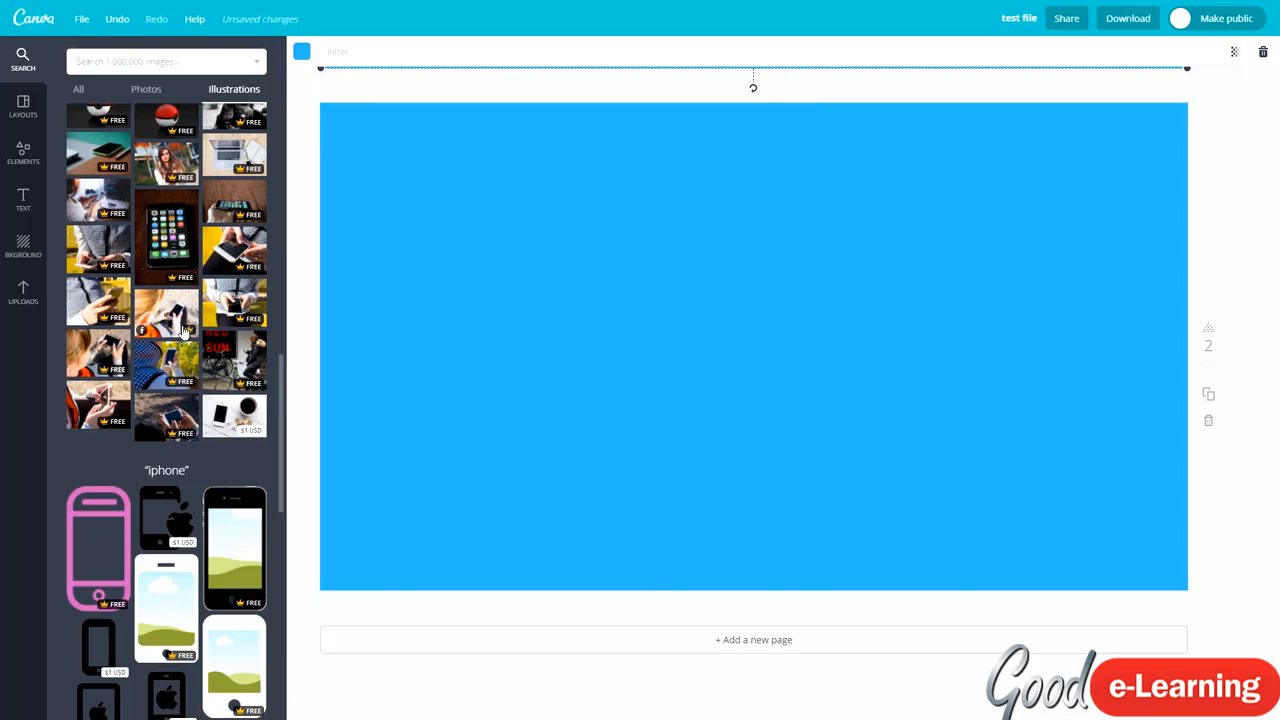
pyautogui.scroll(10, 194, 500)
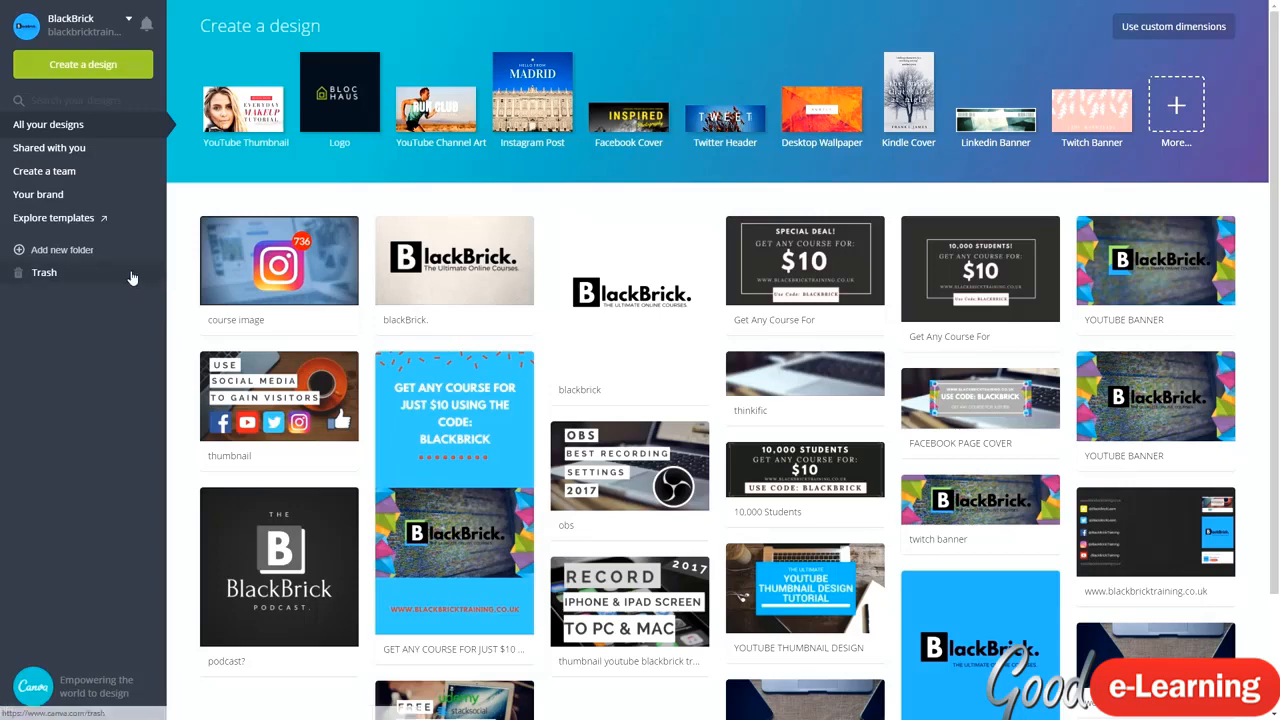
# - Open the existing blackBrick. design and try the PNG download file type with its transparent background option
pyautogui.click(435, 265)
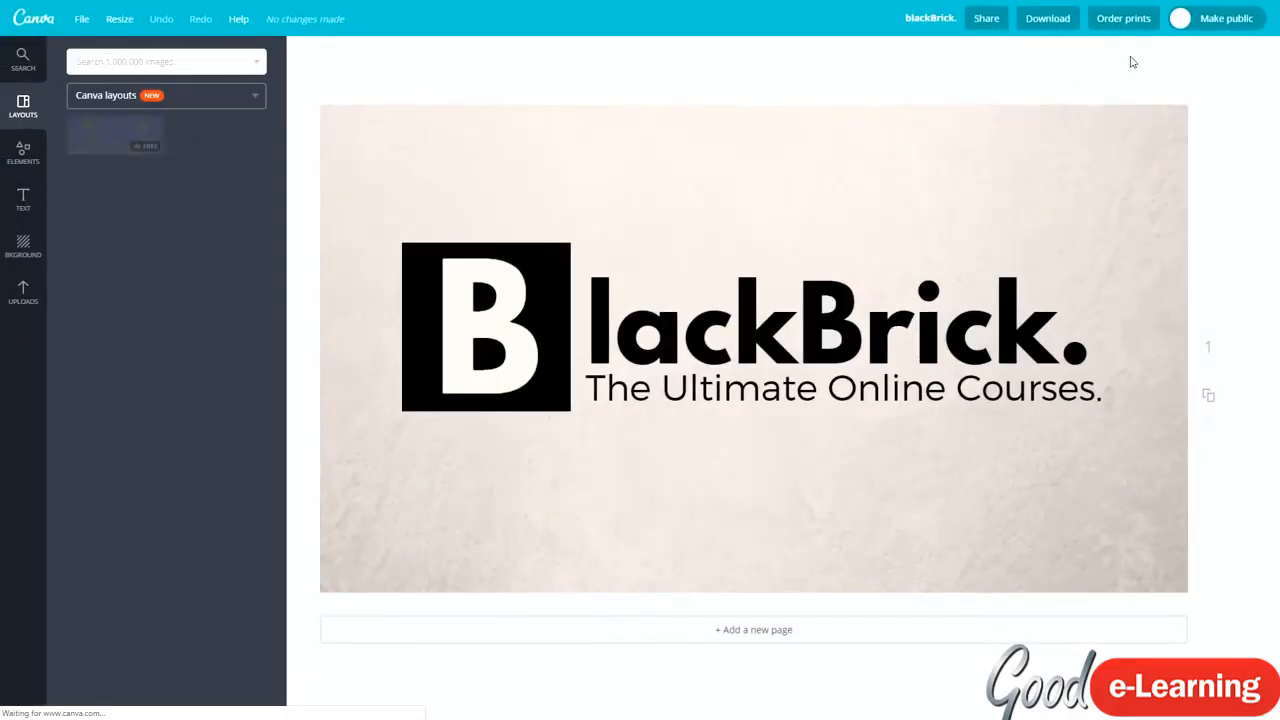
pyautogui.click(1044, 20)
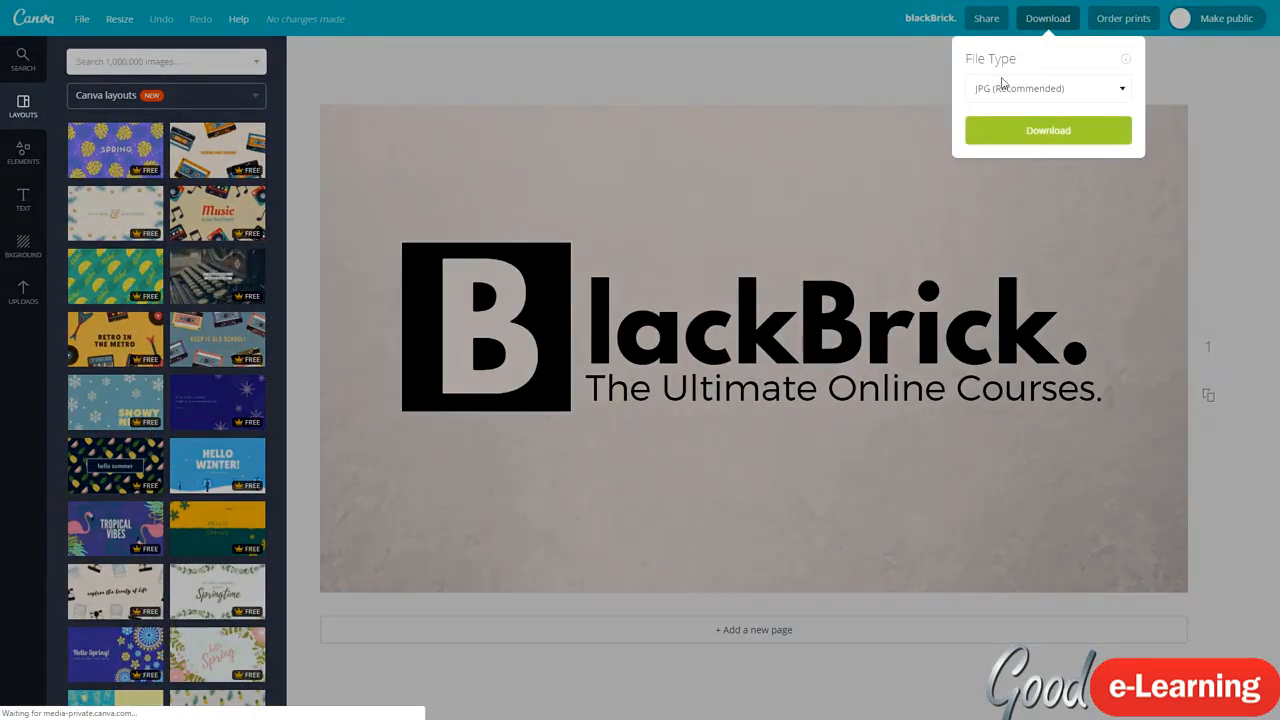
pyautogui.click(1003, 86)
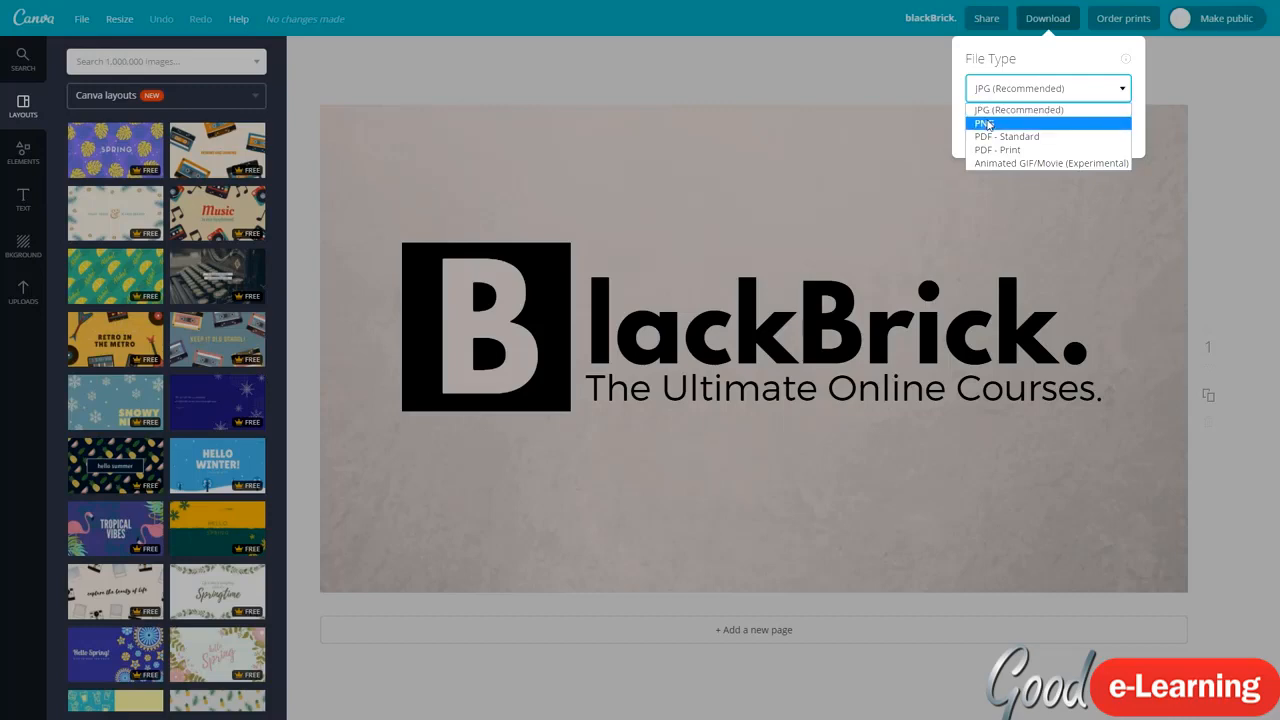
pyautogui.click(986, 123)
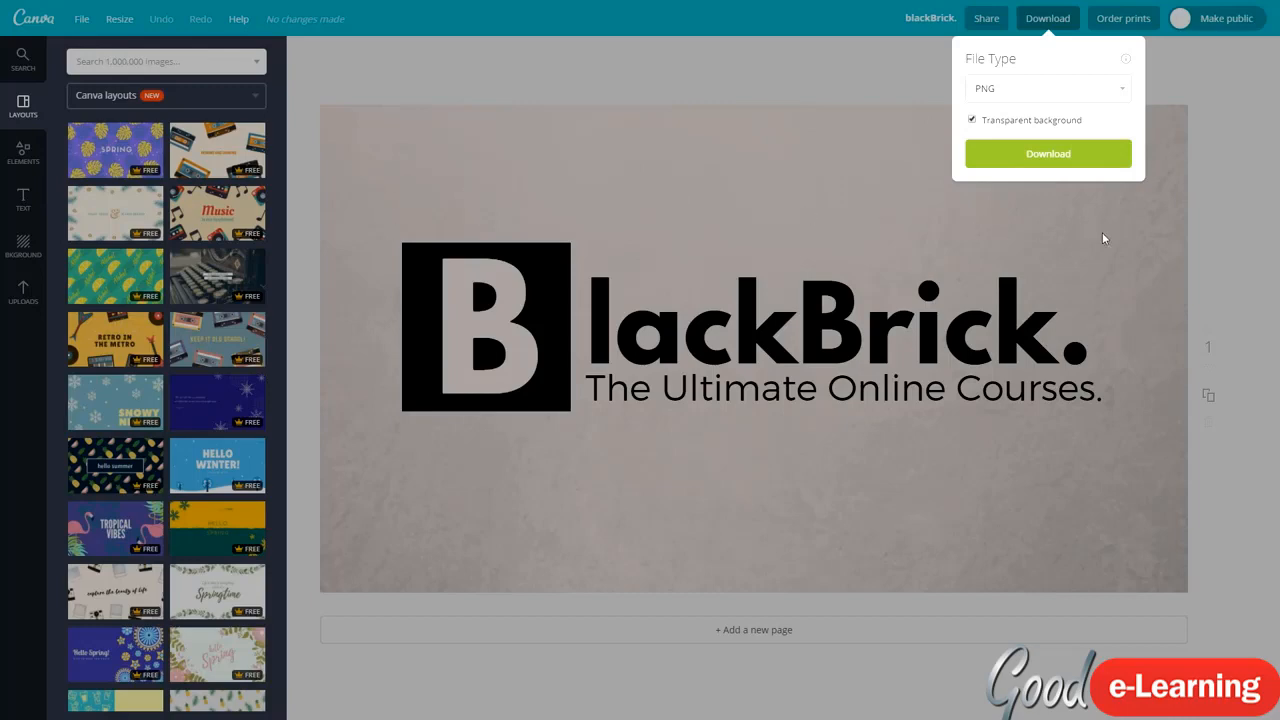
pyautogui.click(988, 122)
# - Download the design as JPG (Recommended), then view the downloaded blackBrick.jpg and close the image viewer
pyautogui.click(1003, 97)
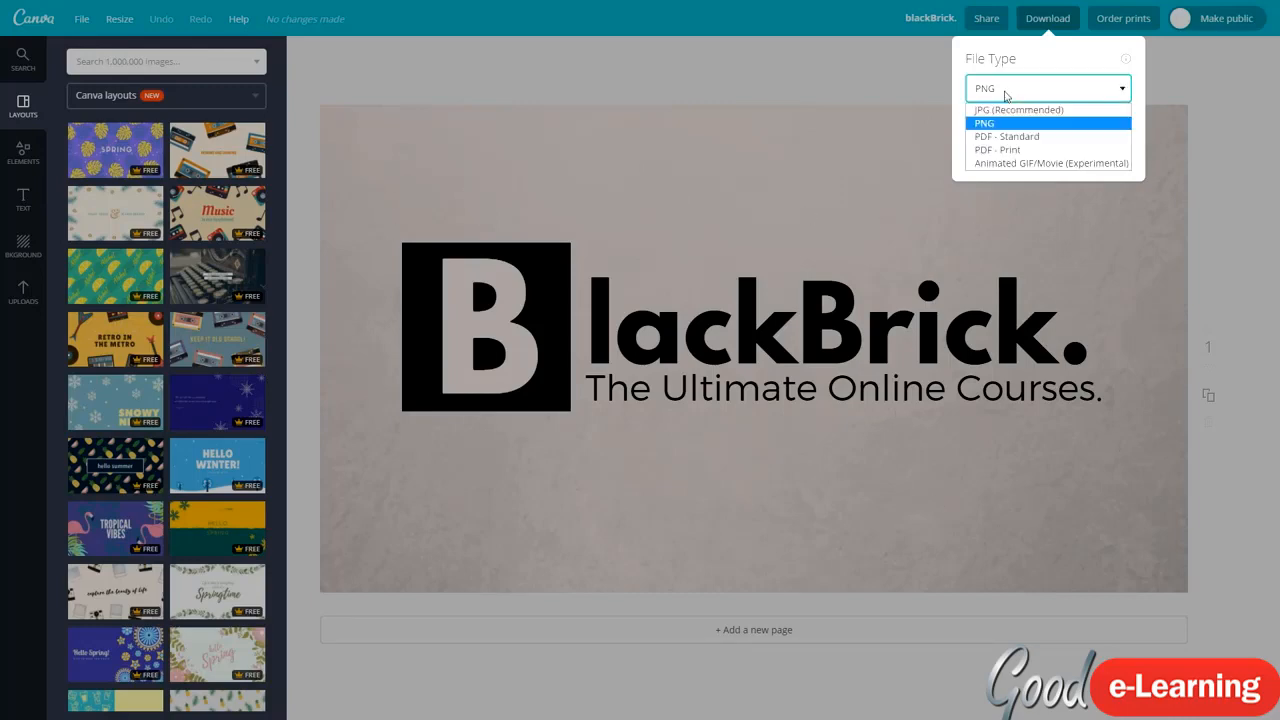
pyautogui.click(1011, 108)
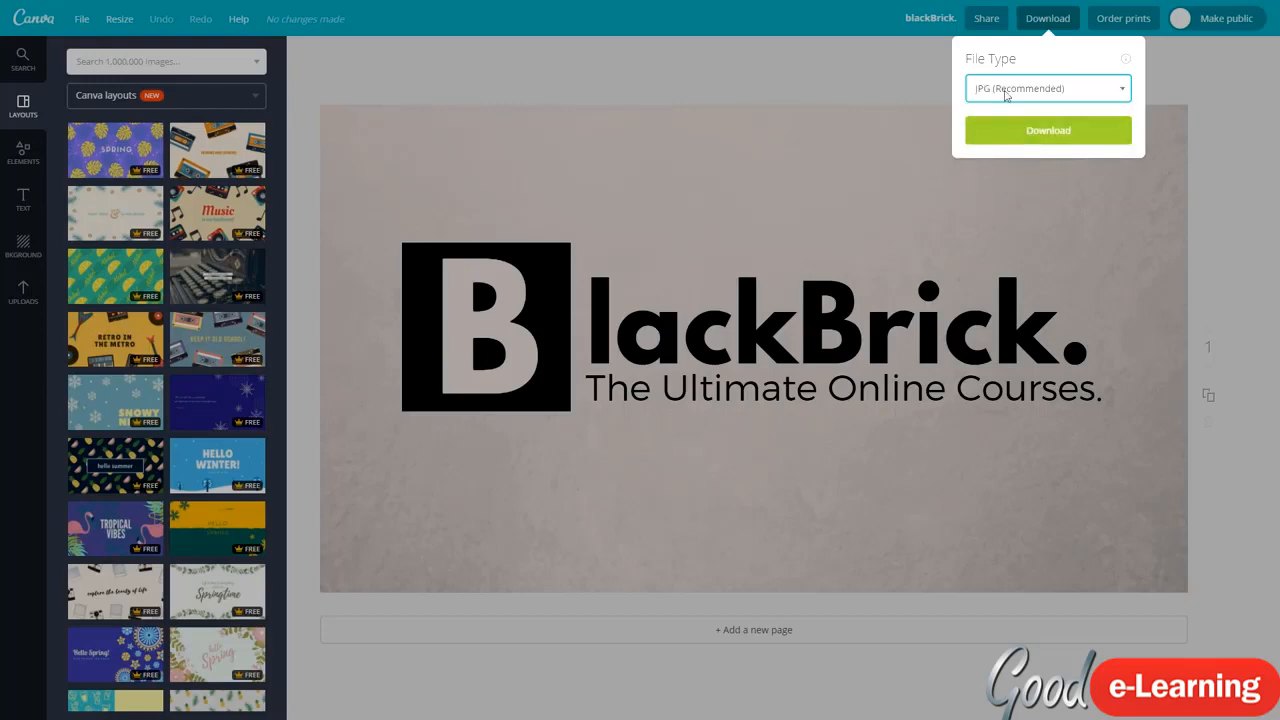
pyautogui.click(1005, 92)
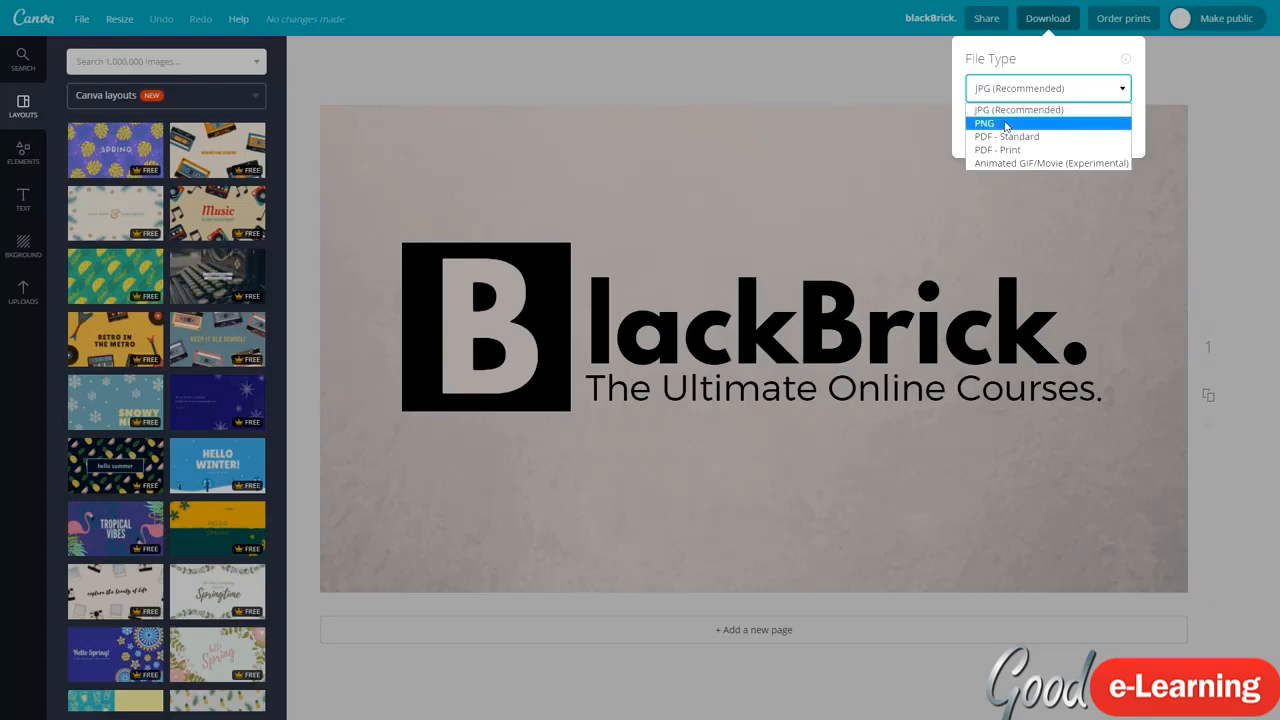
pyautogui.click(1012, 116)
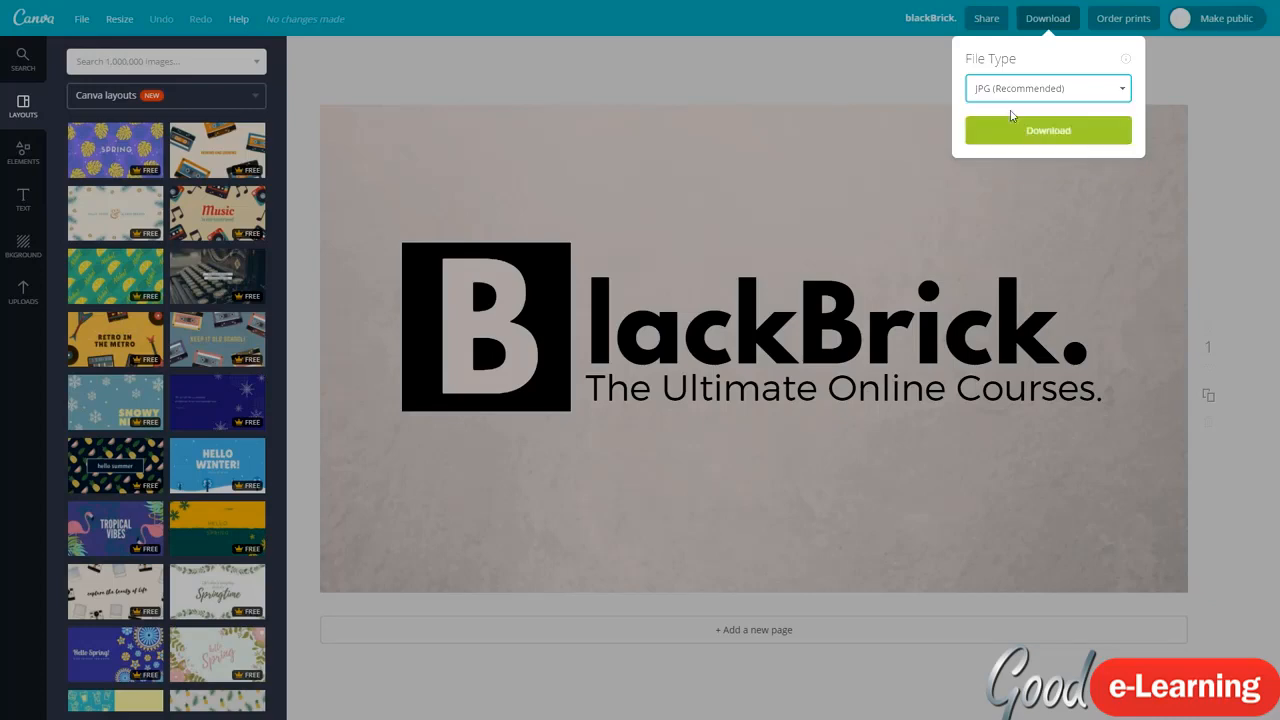
pyautogui.click(996, 125)
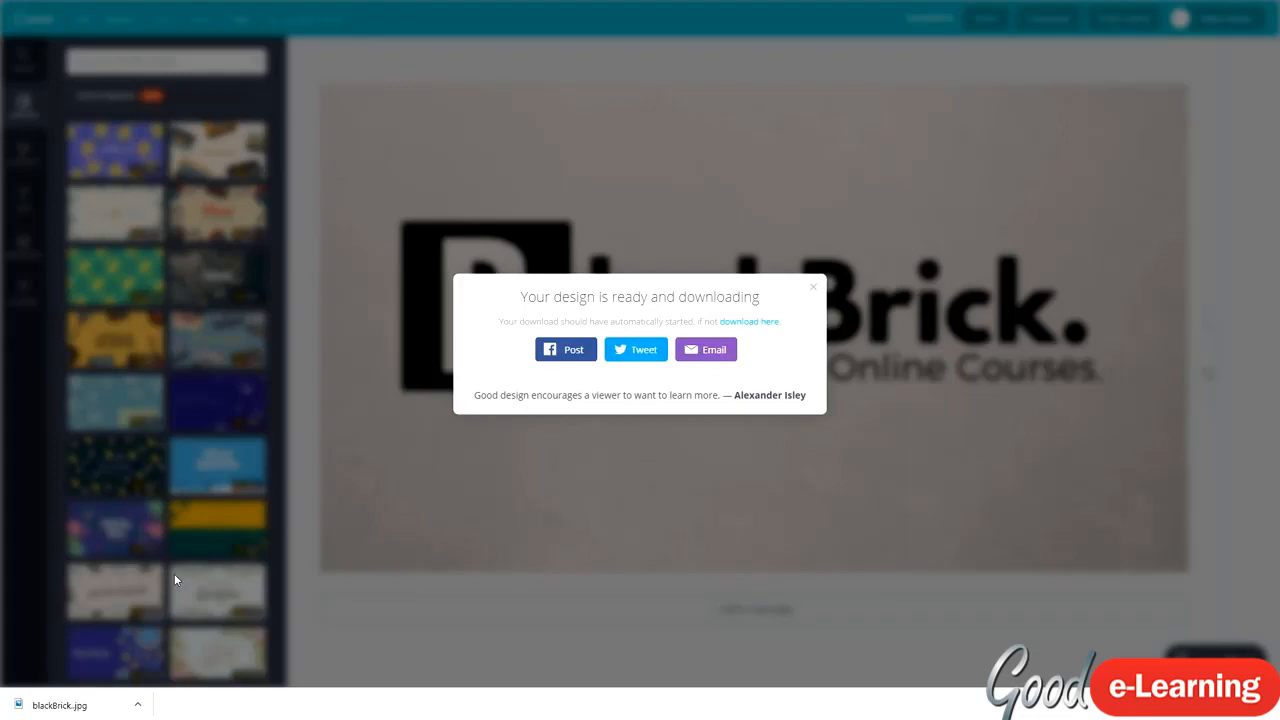
pyautogui.click(88, 707)
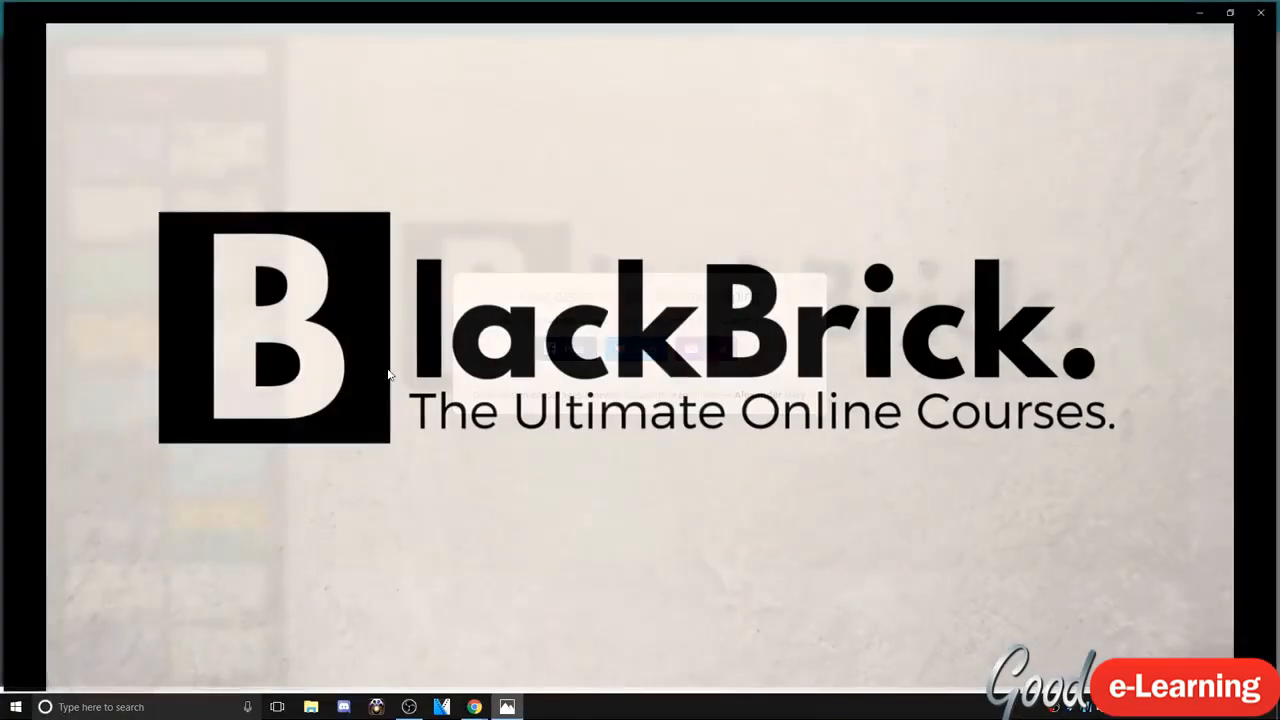
pyautogui.click(1265, 8)
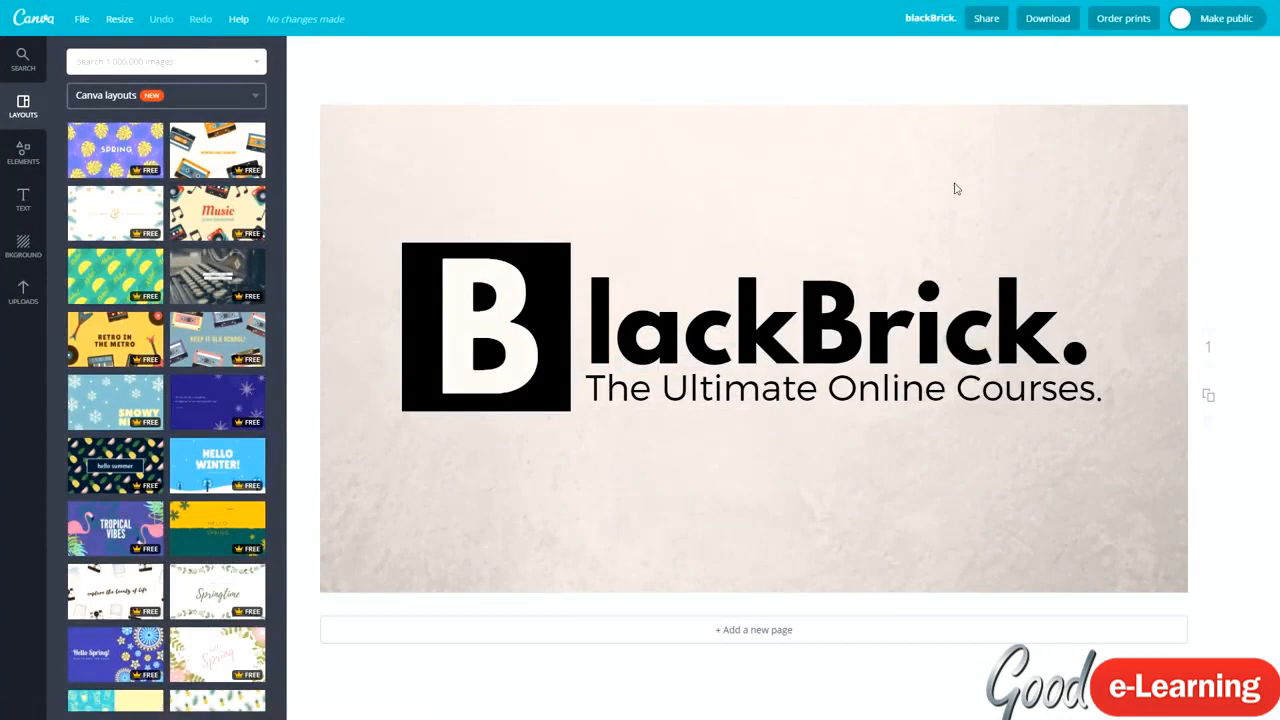
# - Set the download file type to Animated GIF/Movie (Experimental) and preview the design's animation
pyautogui.click(1036, 22)
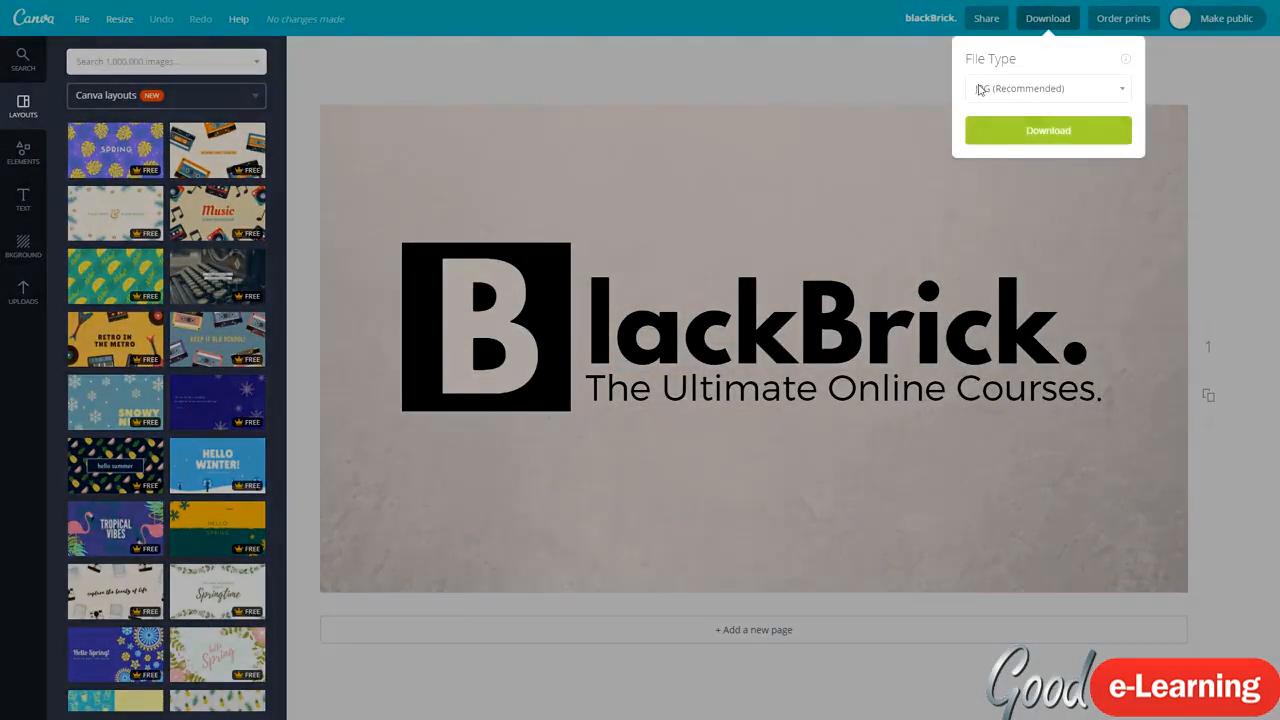
pyautogui.click(980, 88)
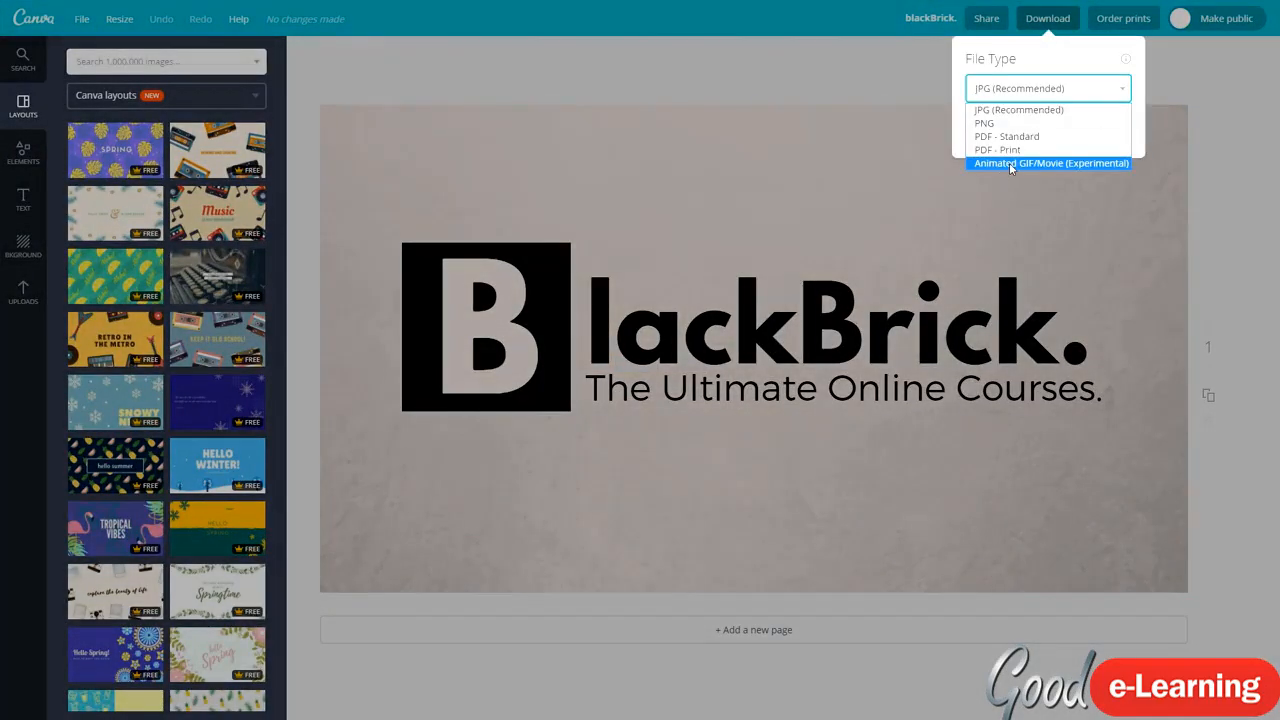
pyautogui.click(1009, 162)
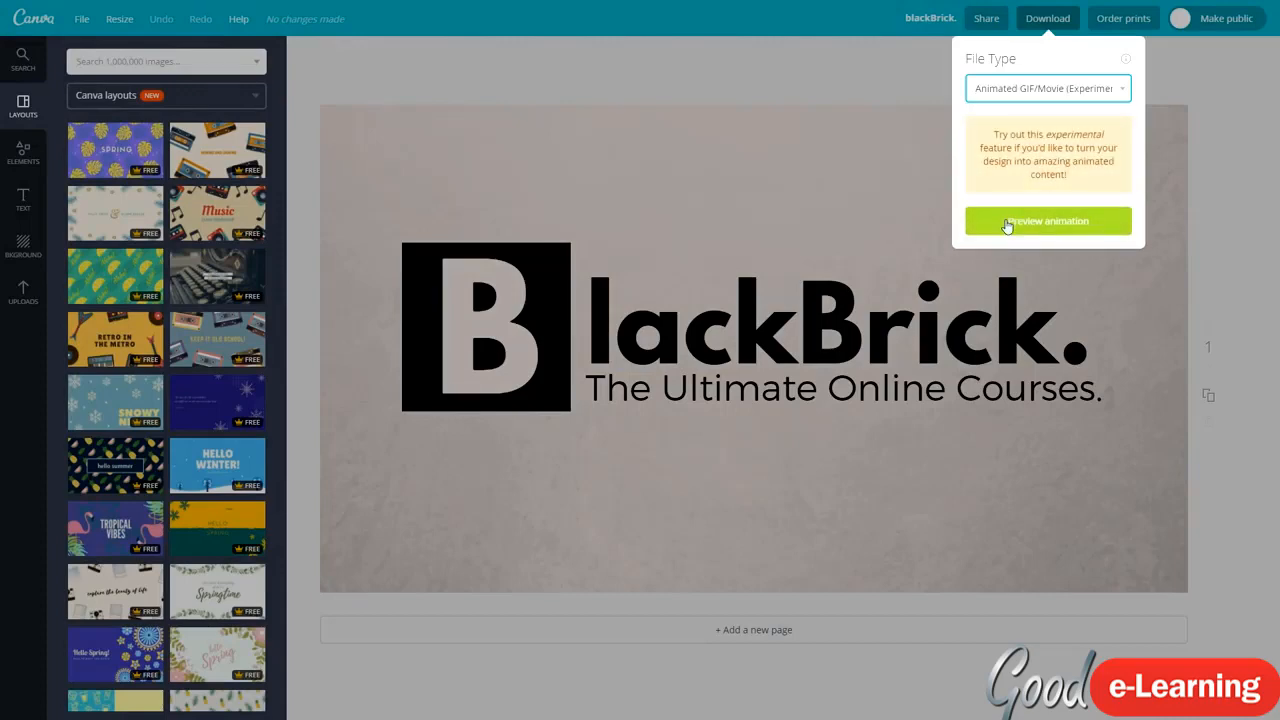
pyautogui.click(1005, 229)
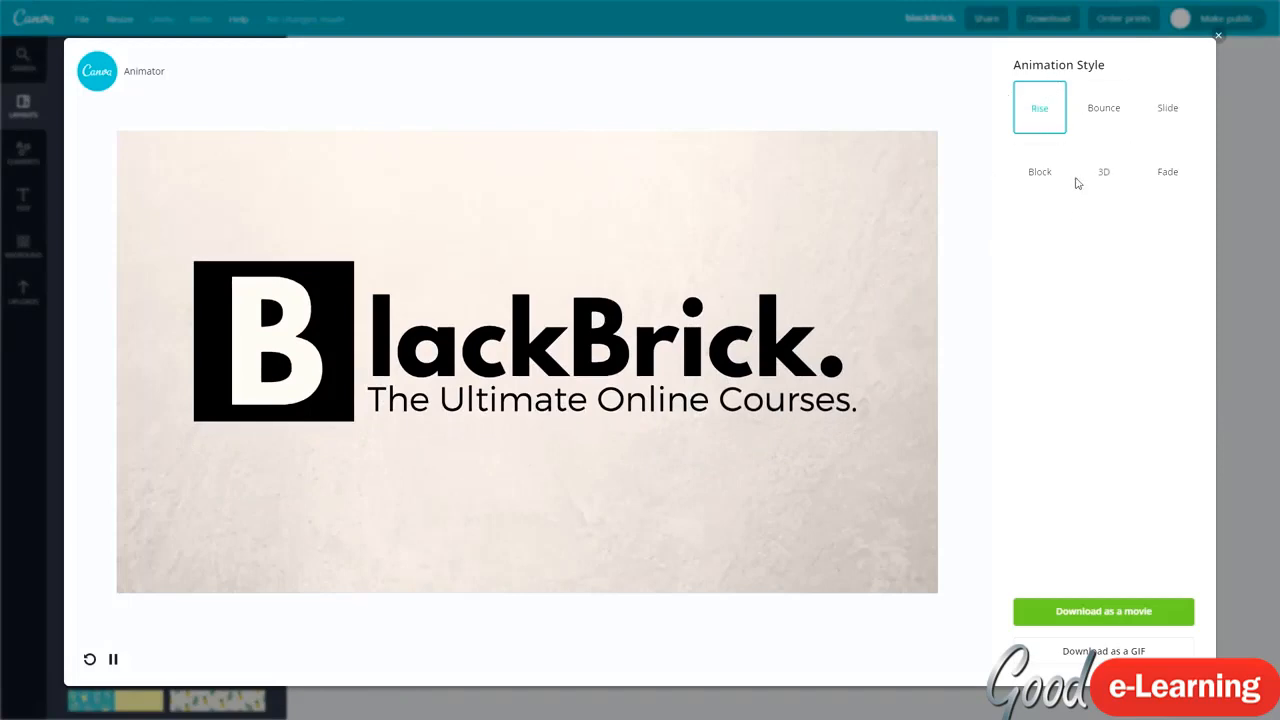
# - Preview the design with the Bounce, Slide, Block, 3D and Fade animation styles
pyautogui.click(1110, 118)
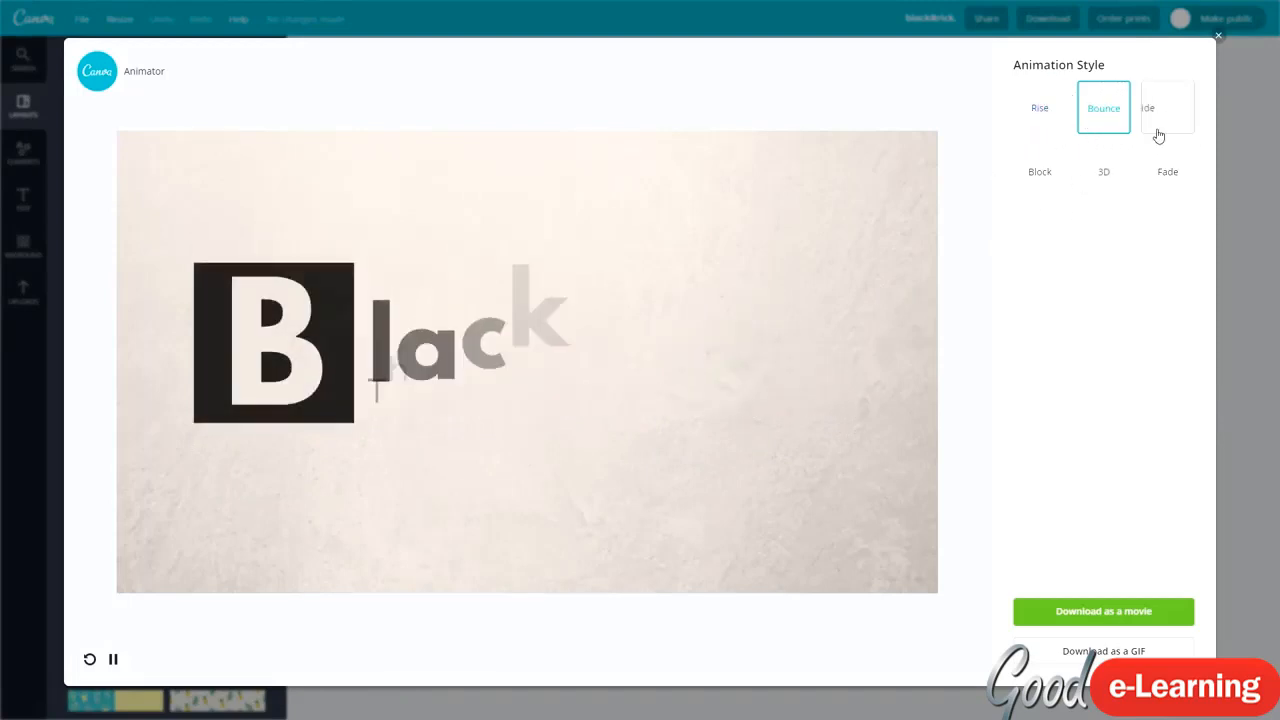
pyautogui.click(1175, 116)
pyautogui.click(1031, 190)
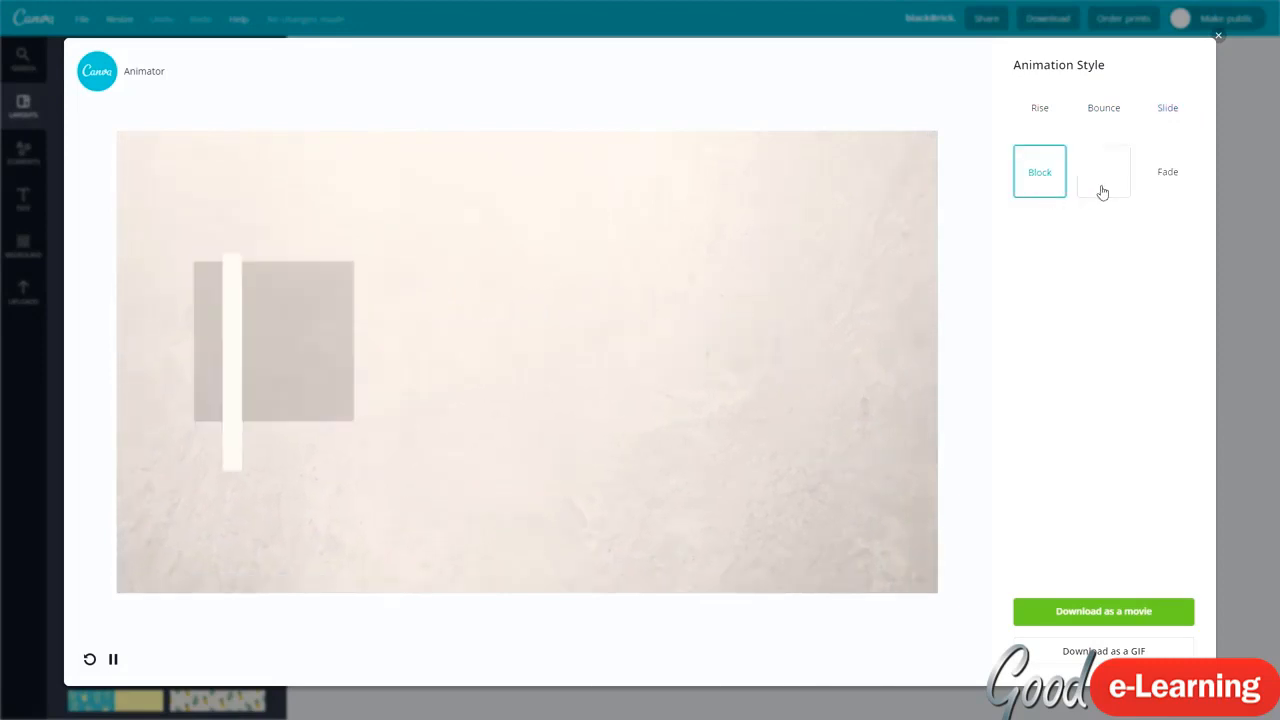
pyautogui.click(1107, 188)
pyautogui.click(1167, 178)
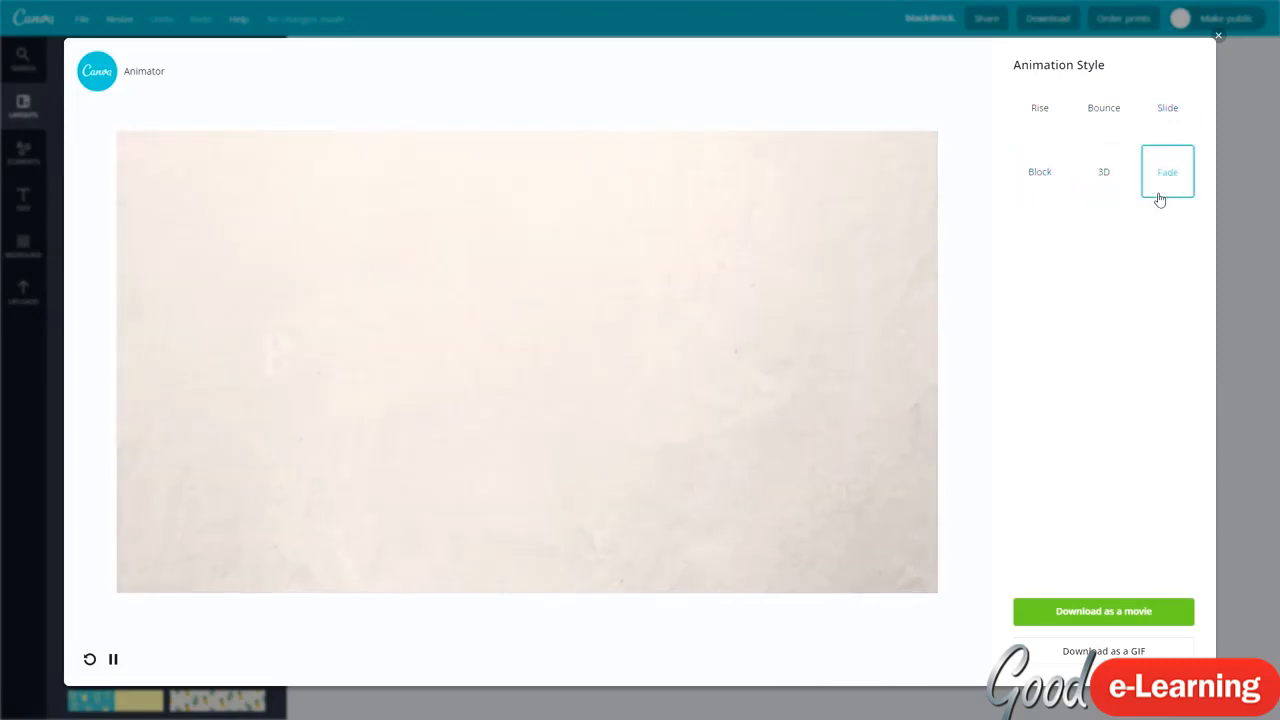
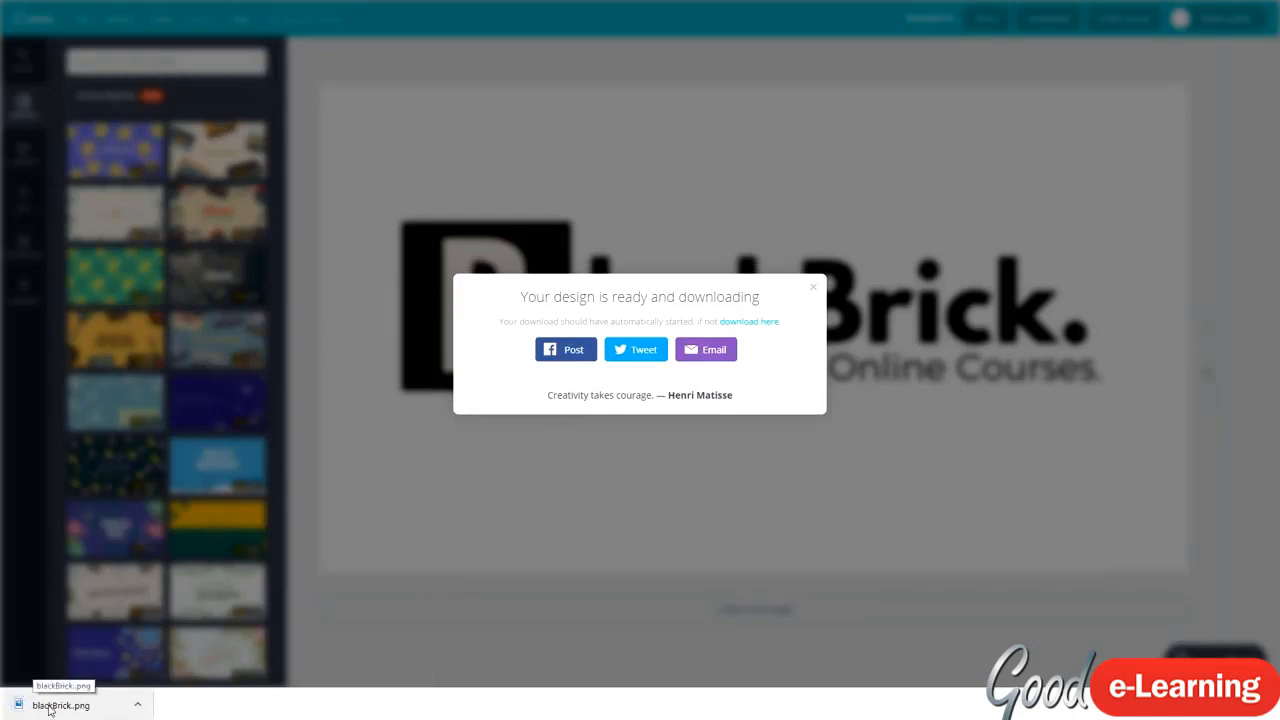
# - Open the downloaded blackBrick.png in Photos and move its window aside to compare it with the design
pyautogui.click(50, 706)
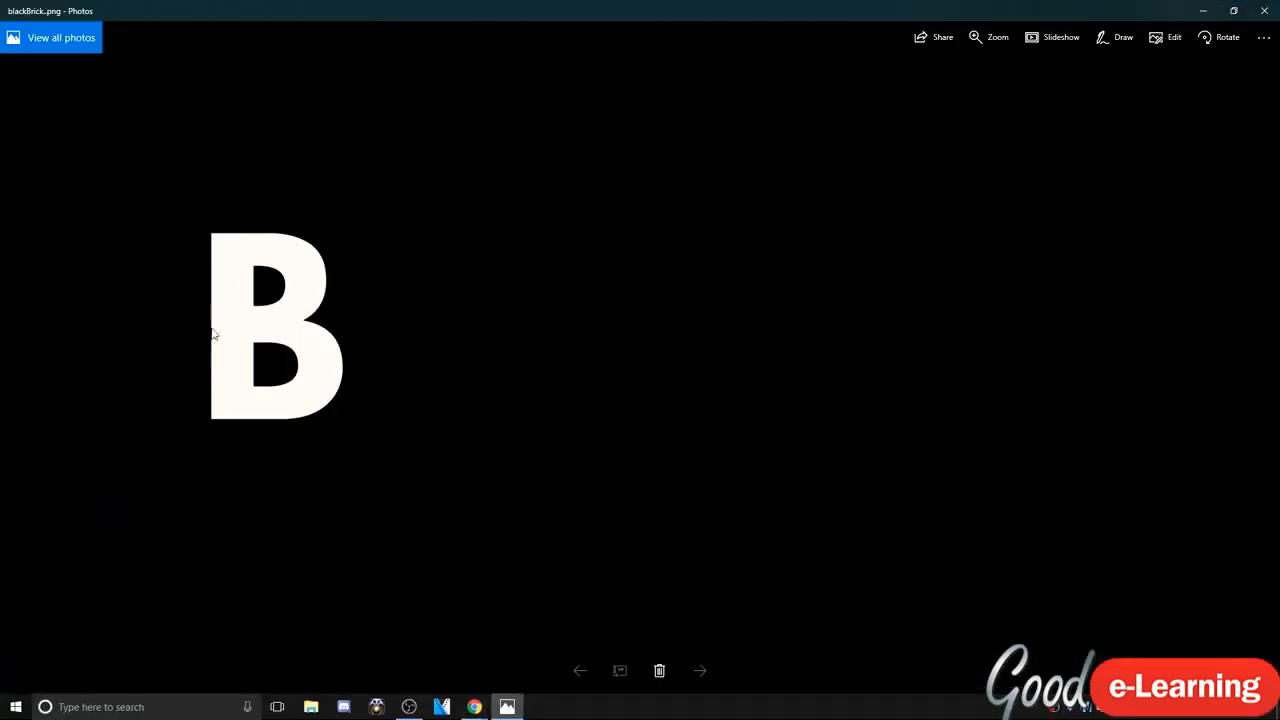
pyautogui.moveTo(1150, 12); pyautogui.dragTo(772, 202)
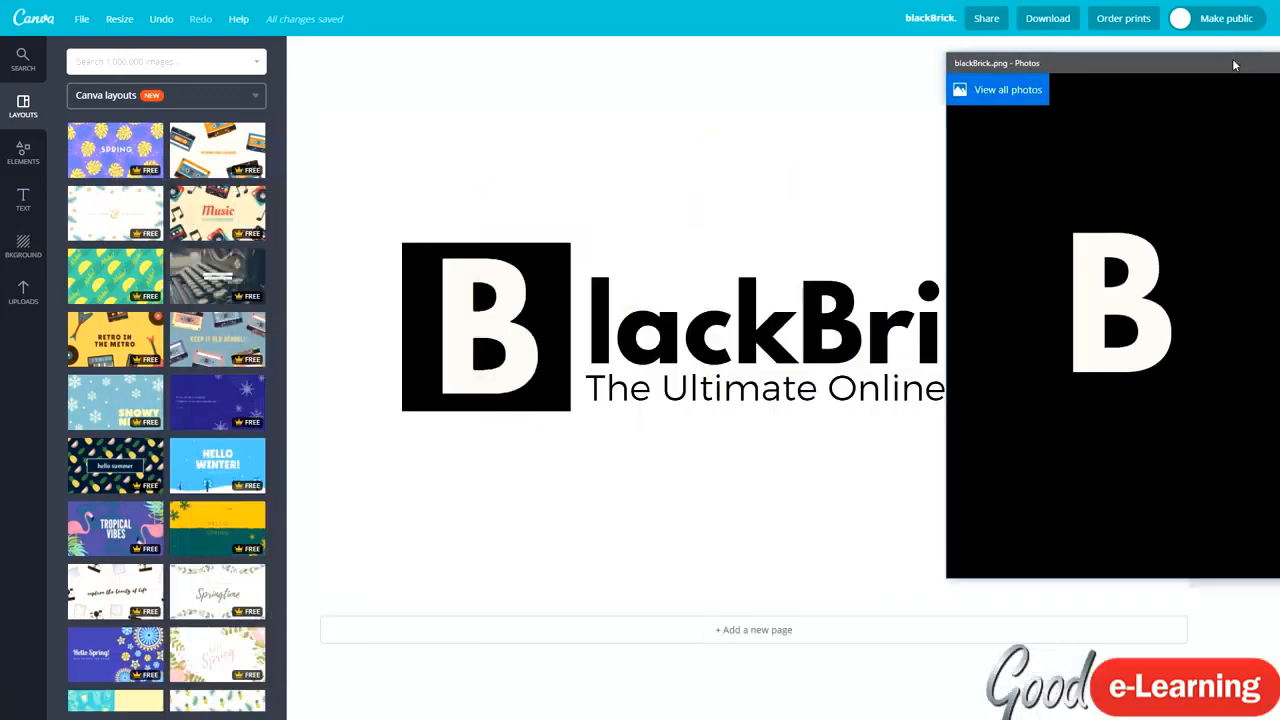
# - Move the Photos window around to compare blackBrick.png with the design, then close the image viewer
pyautogui.moveTo(1228, 90); pyautogui.dragTo(1127, 120)
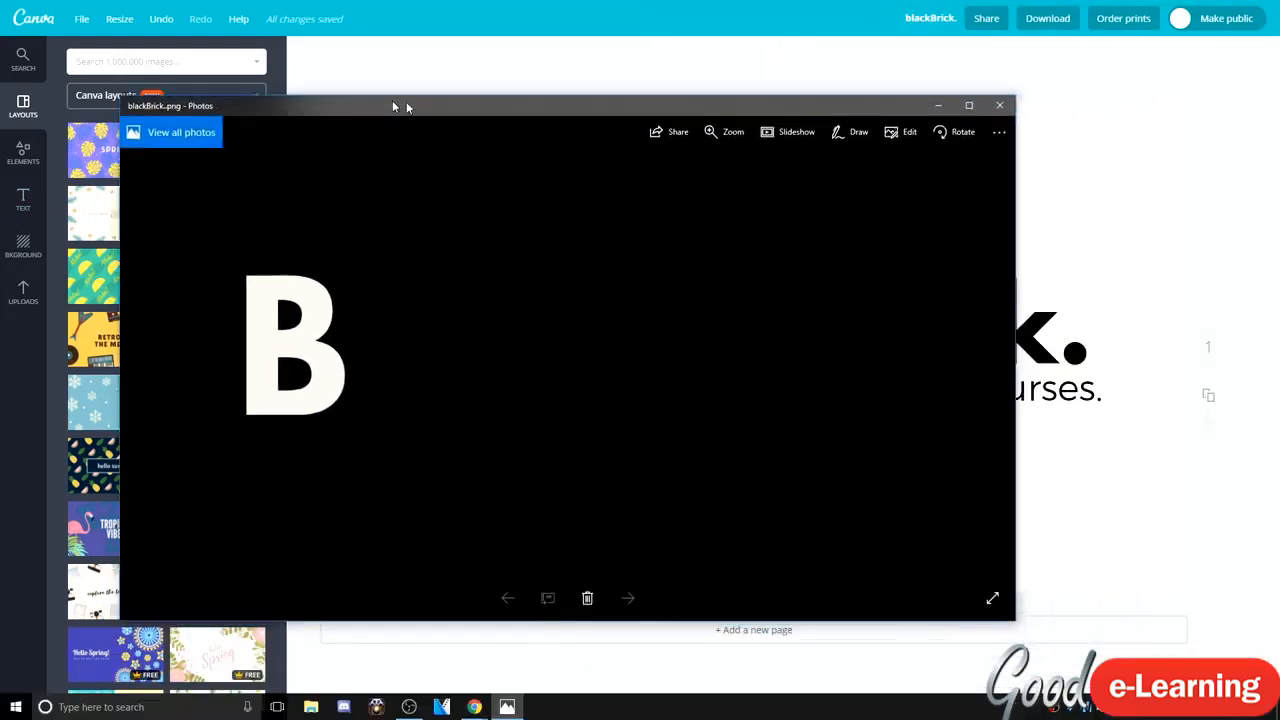
pyautogui.moveTo(392, 100); pyautogui.dragTo(280, 92)
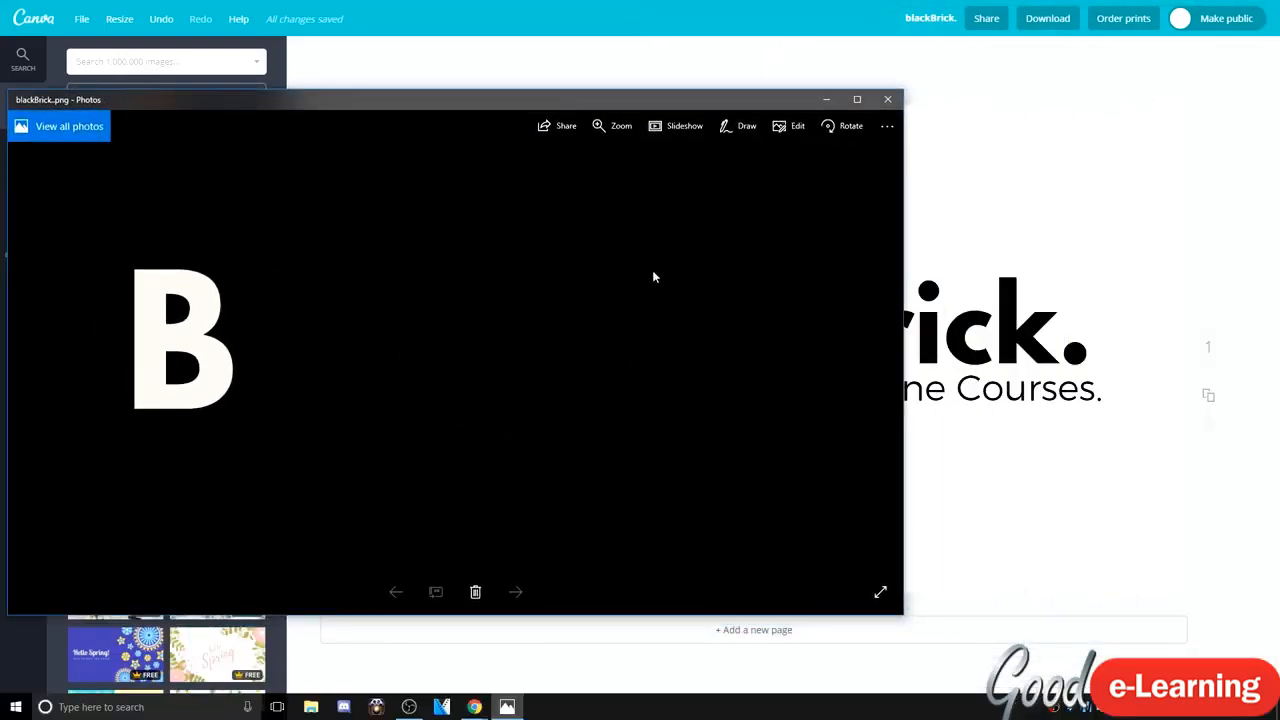
pyautogui.moveTo(606, 90); pyautogui.dragTo(403, 134)
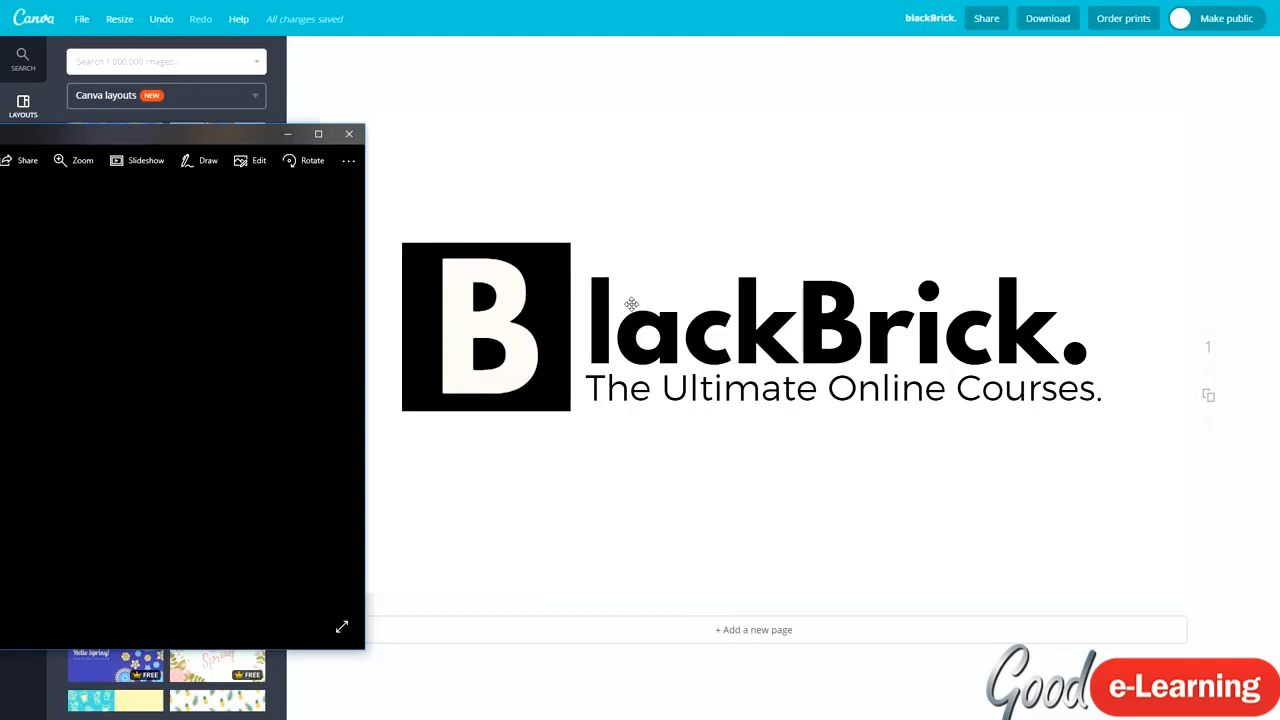
pyautogui.click(349, 133)
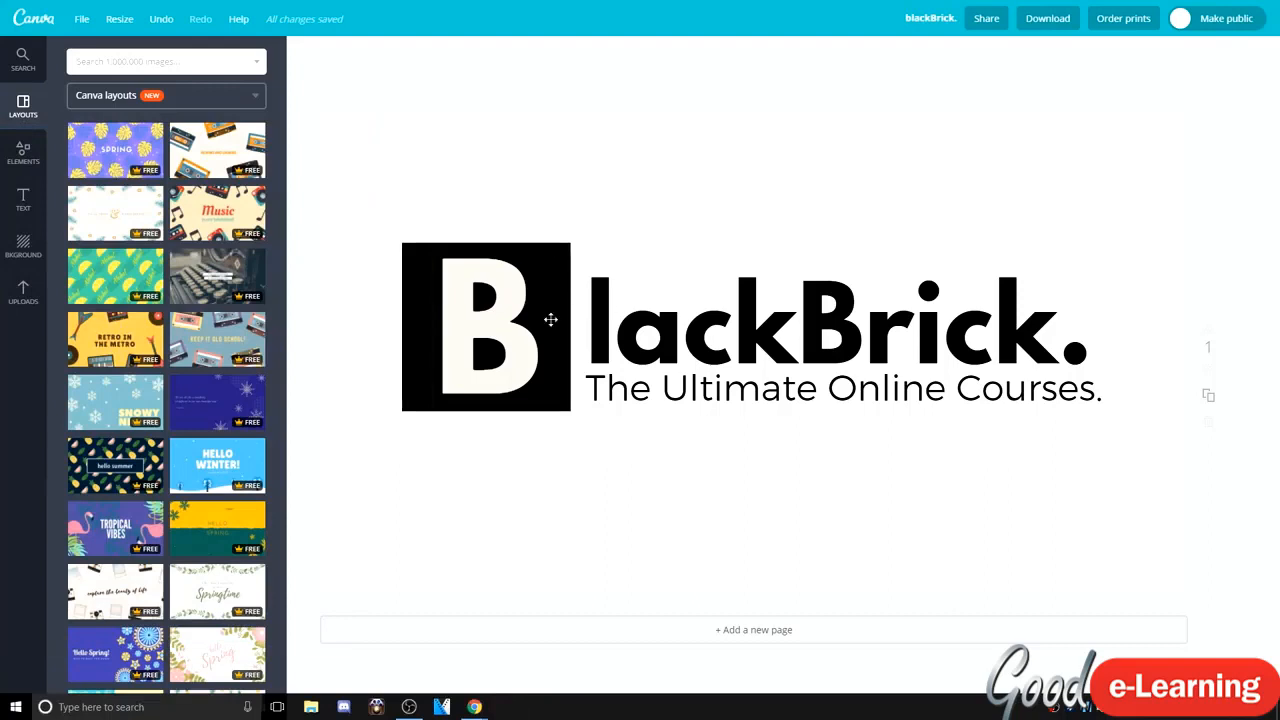
# - Recolour the black square behind the letter B to the medium grey of the default palette and deselect it
pyautogui.click(555, 257)
pyautogui.click(302, 51)
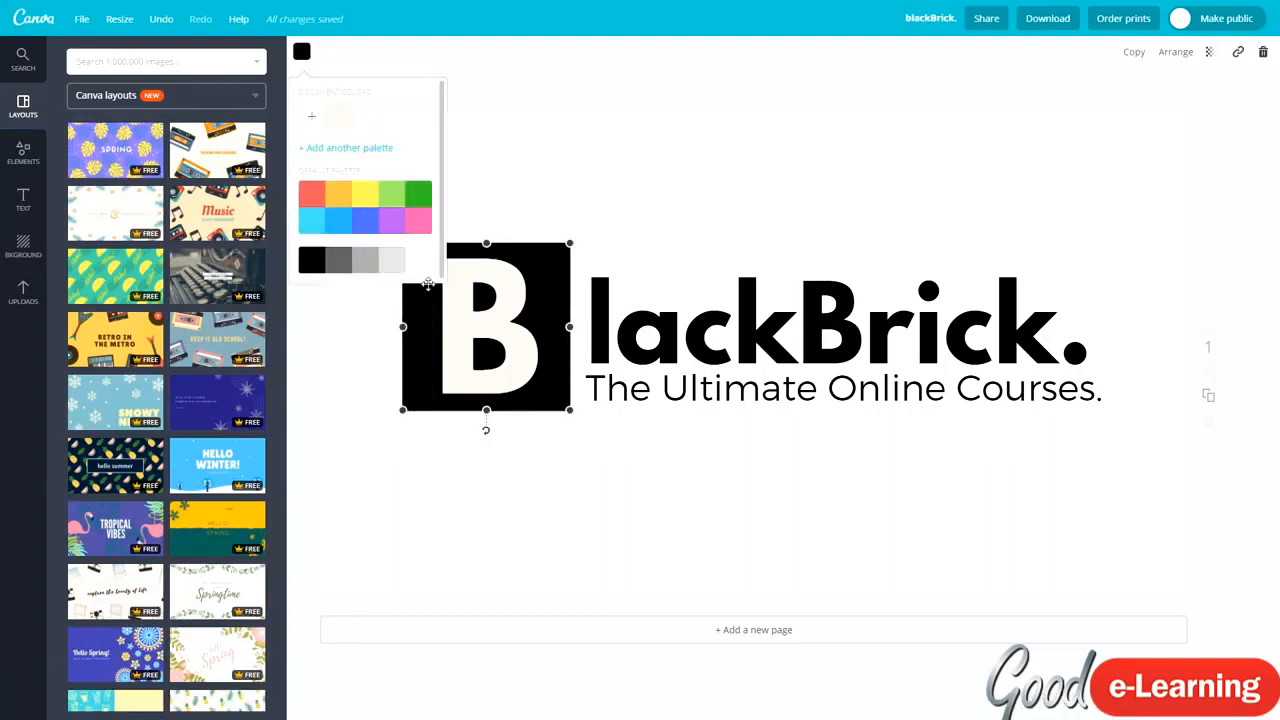
pyautogui.click(365, 262)
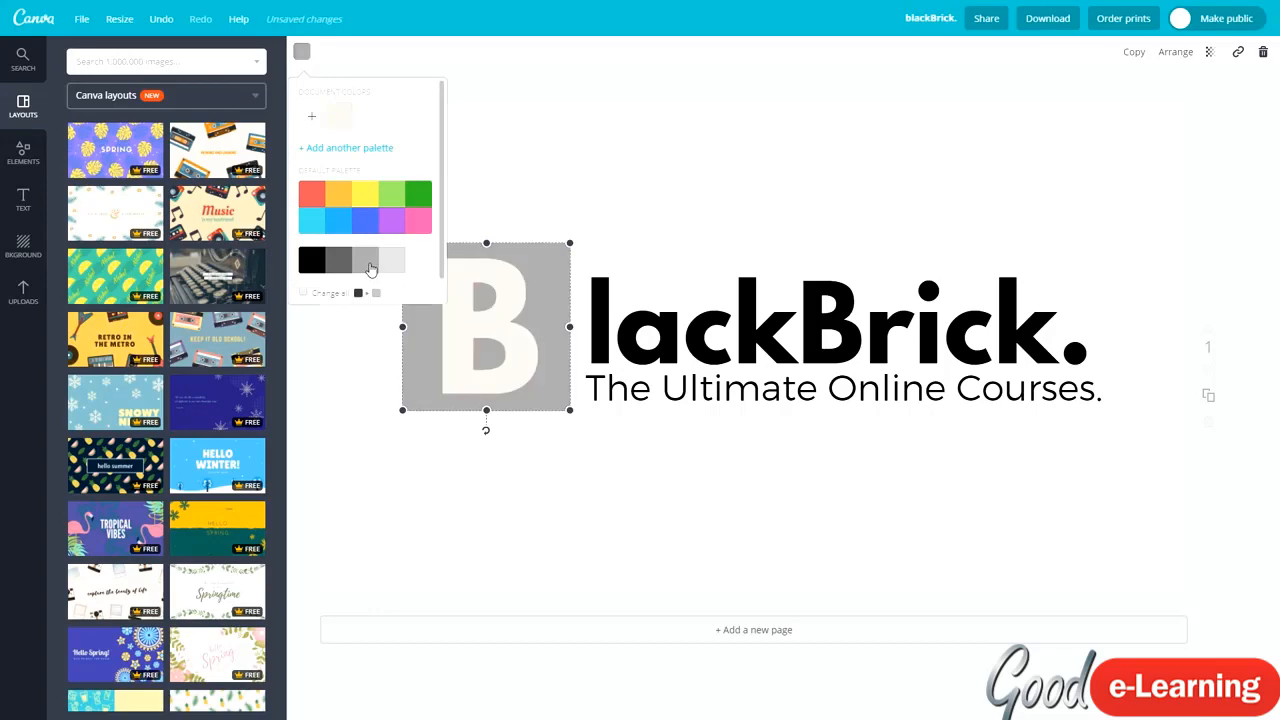
pyautogui.click(543, 446)
pyautogui.click(736, 549)
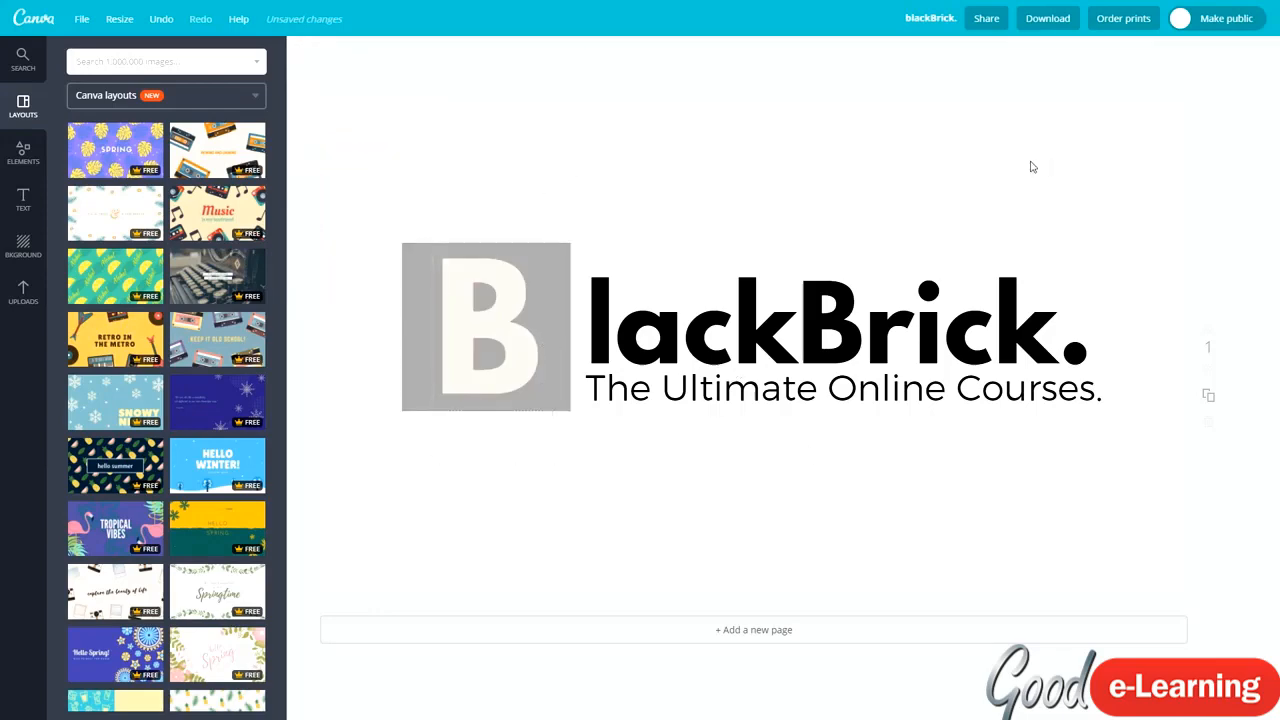
# - Download the design as PNG with a transparent background, then view the downloaded blackBrick. (1).png and close the image viewer
pyautogui.click(1057, 19)
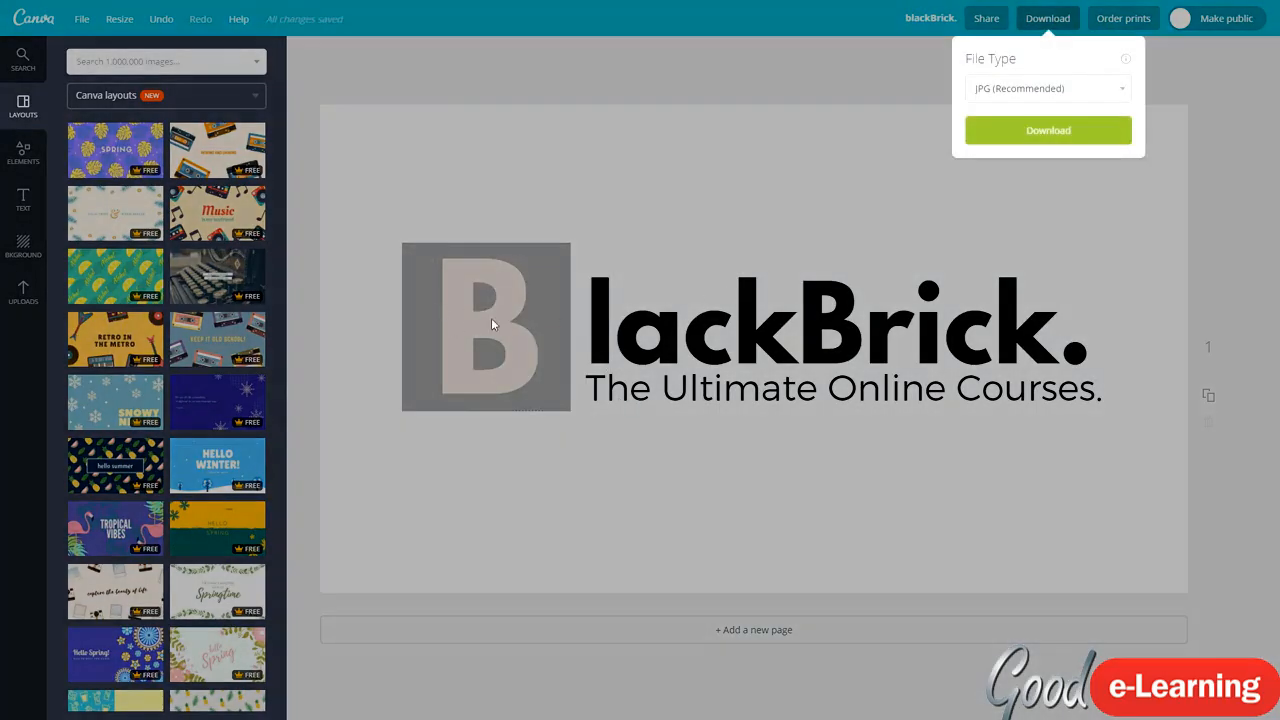
pyautogui.click(666, 543)
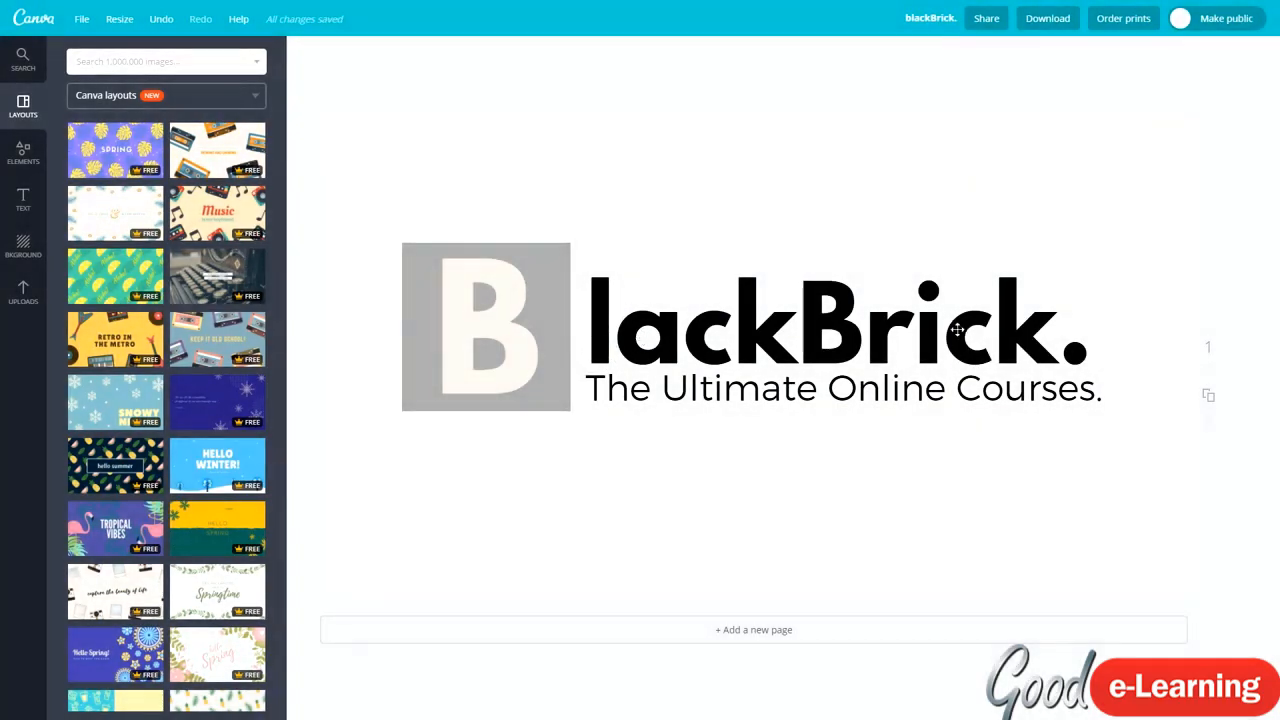
pyautogui.click(1040, 22)
pyautogui.click(992, 90)
pyautogui.click(984, 123)
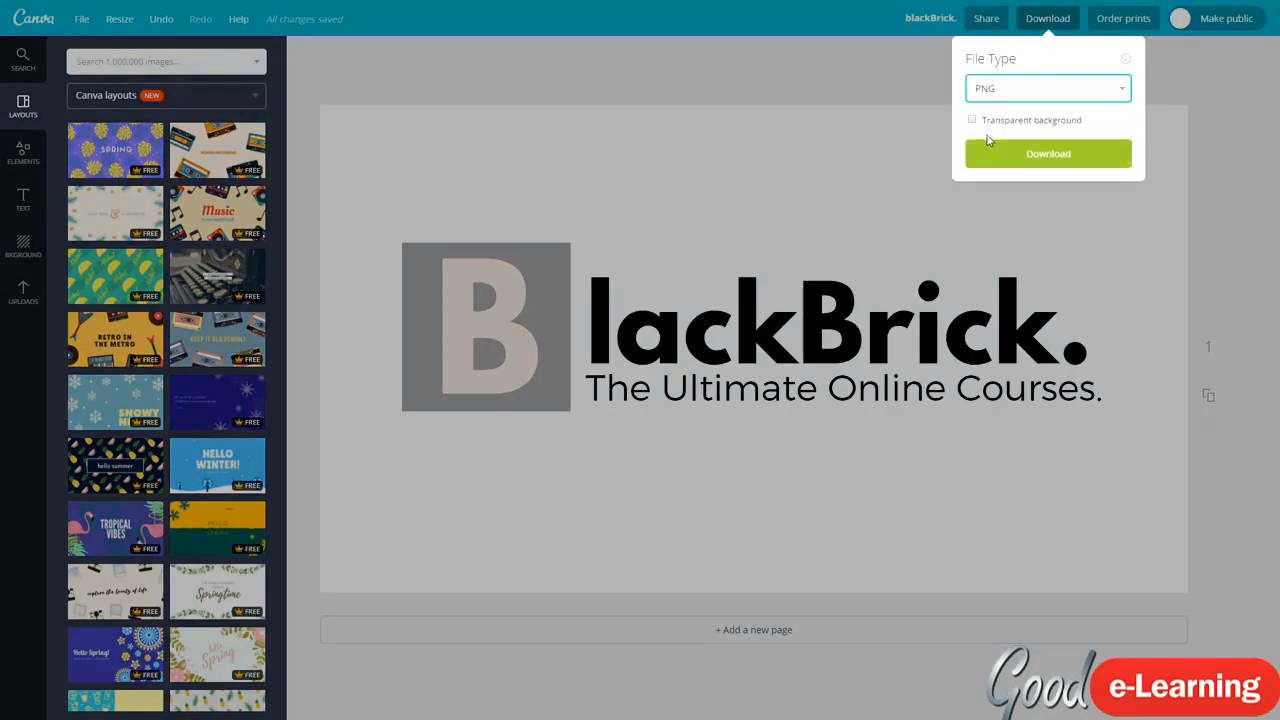
pyautogui.click(985, 131)
pyautogui.click(986, 158)
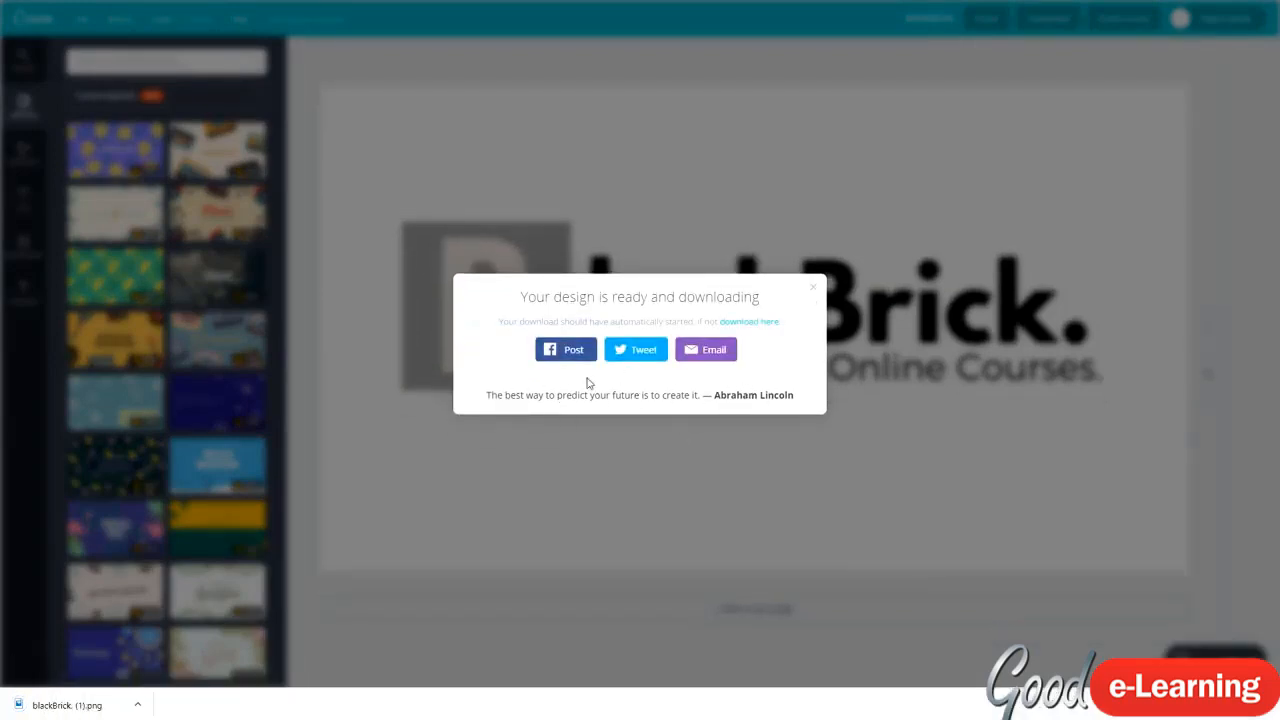
pyautogui.click(80, 705)
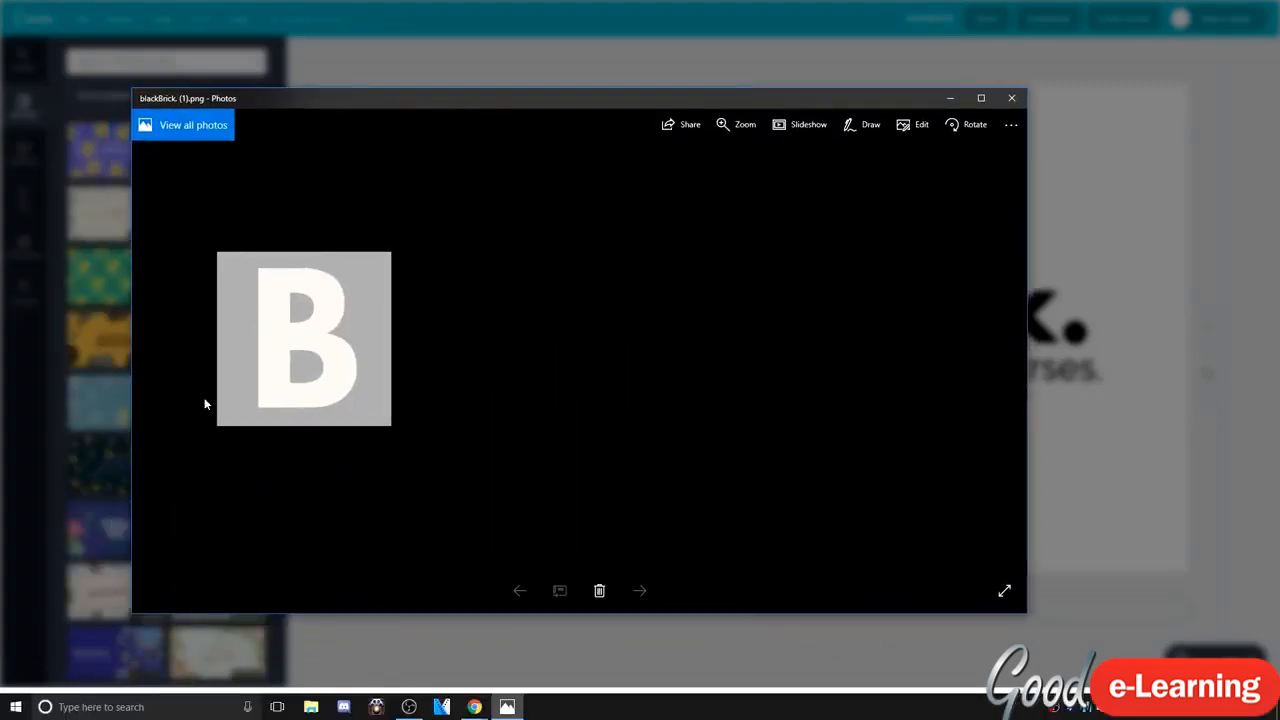
pyautogui.click(1015, 100)
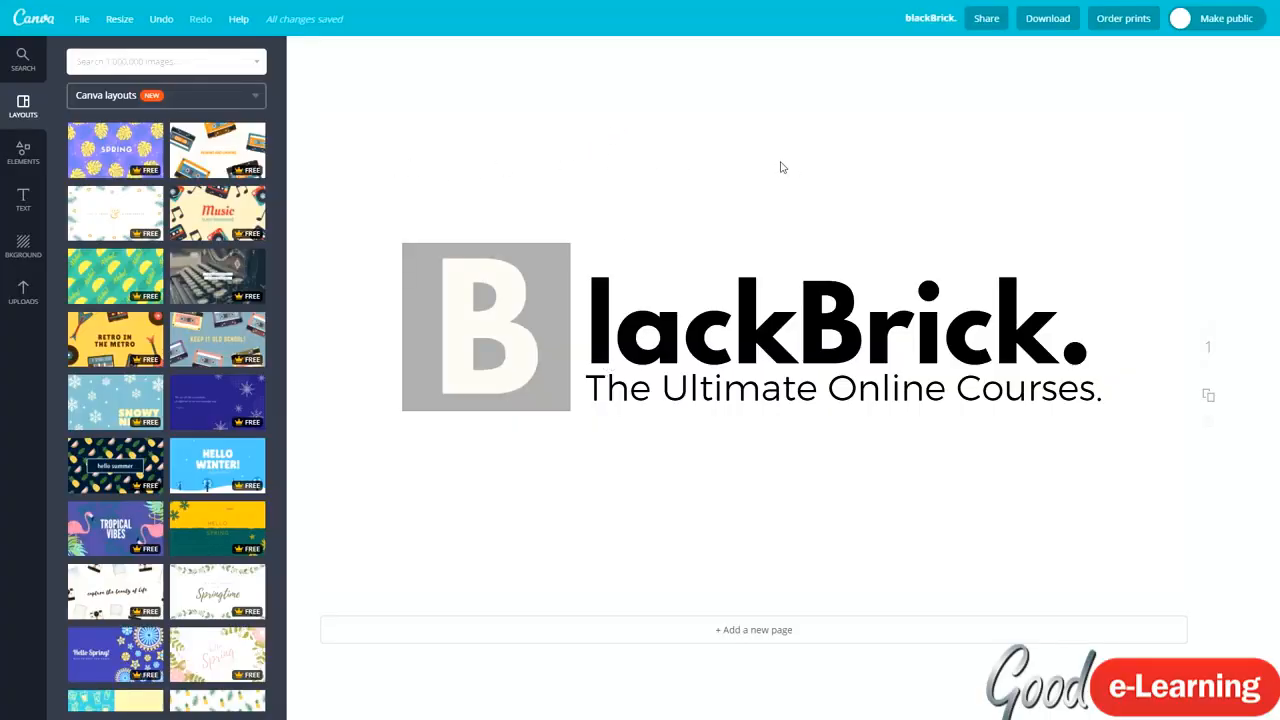
# - Undo the grey recolouring of the square and the removal of the textured background, then deselect everything
pyautogui.click(648, 328)
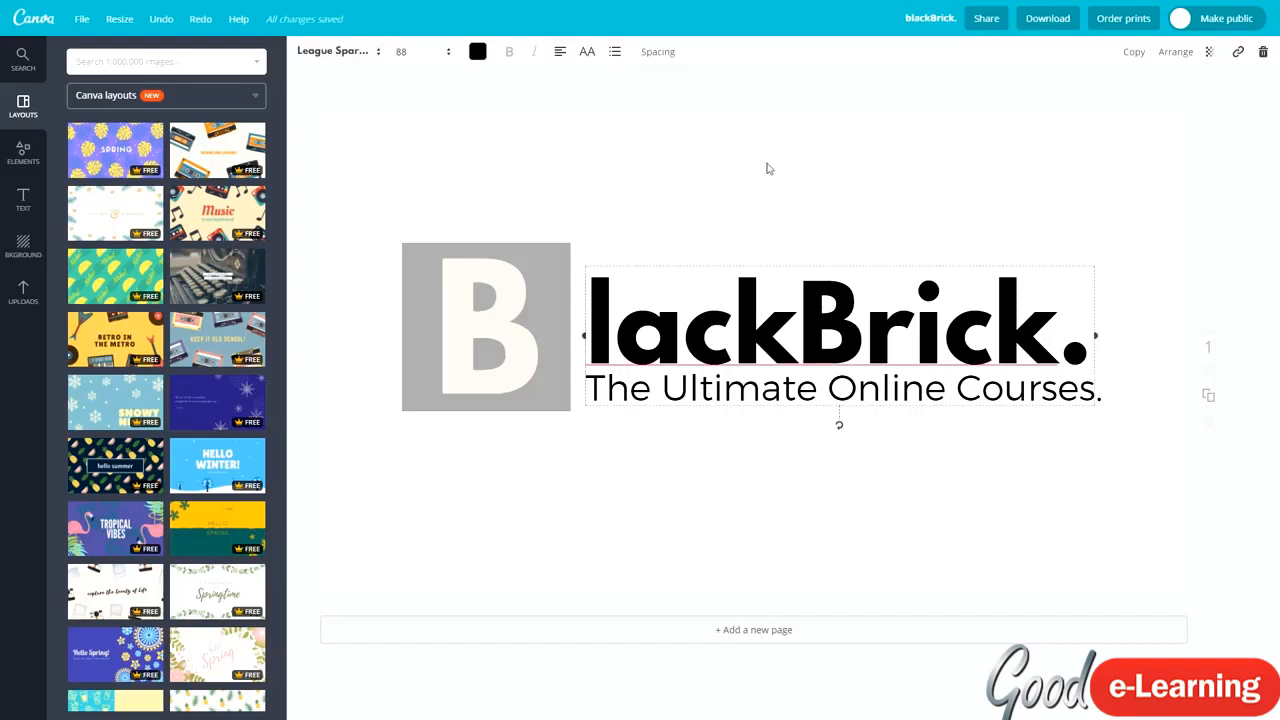
pyautogui.hotkey('ctrl', 'z')
pyautogui.hotkey('ctrl', 'z')
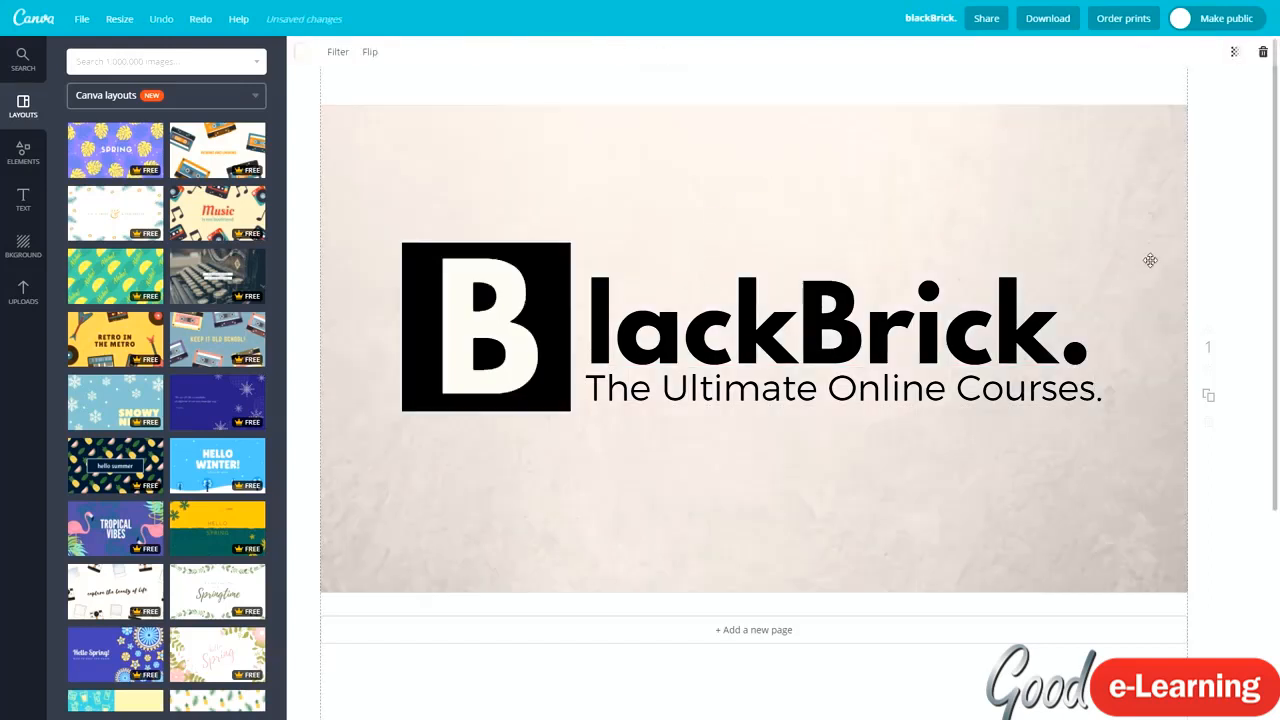
pyautogui.click(1240, 257)
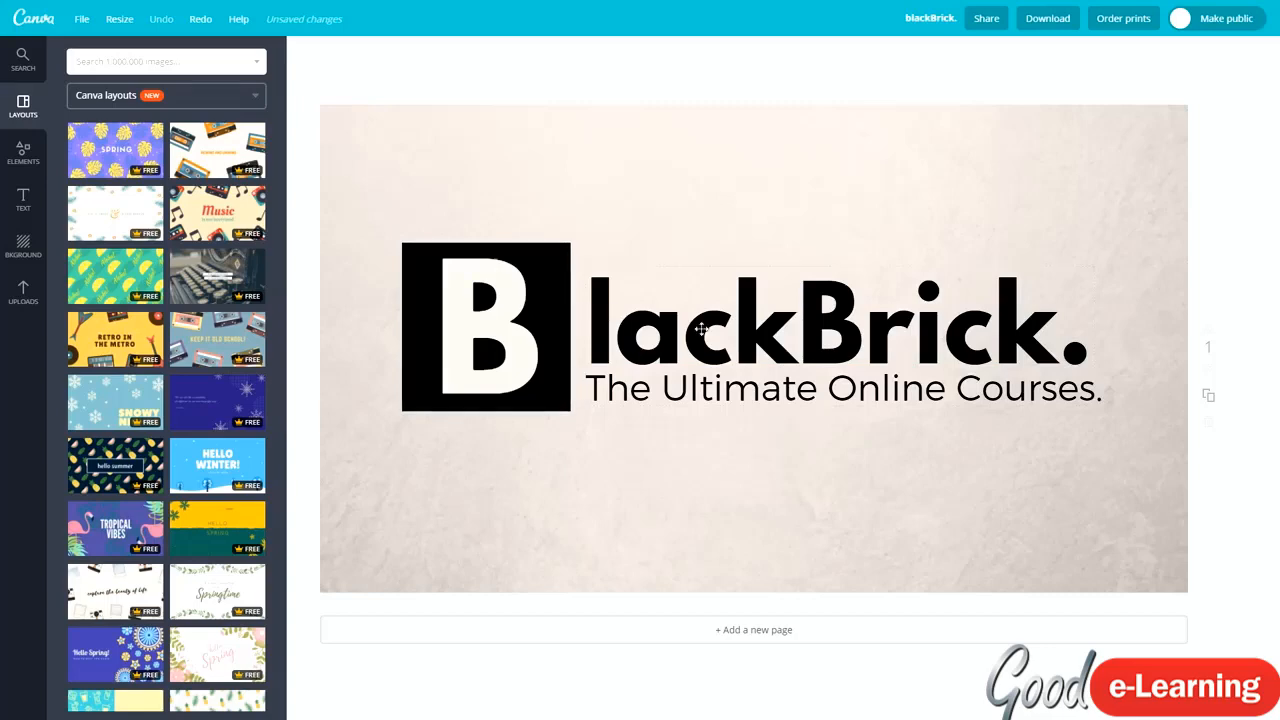
# - View the available download file types, including PDF - Standard and PDF - Print, and close the download options
pyautogui.click(1049, 12)
pyautogui.click(997, 88)
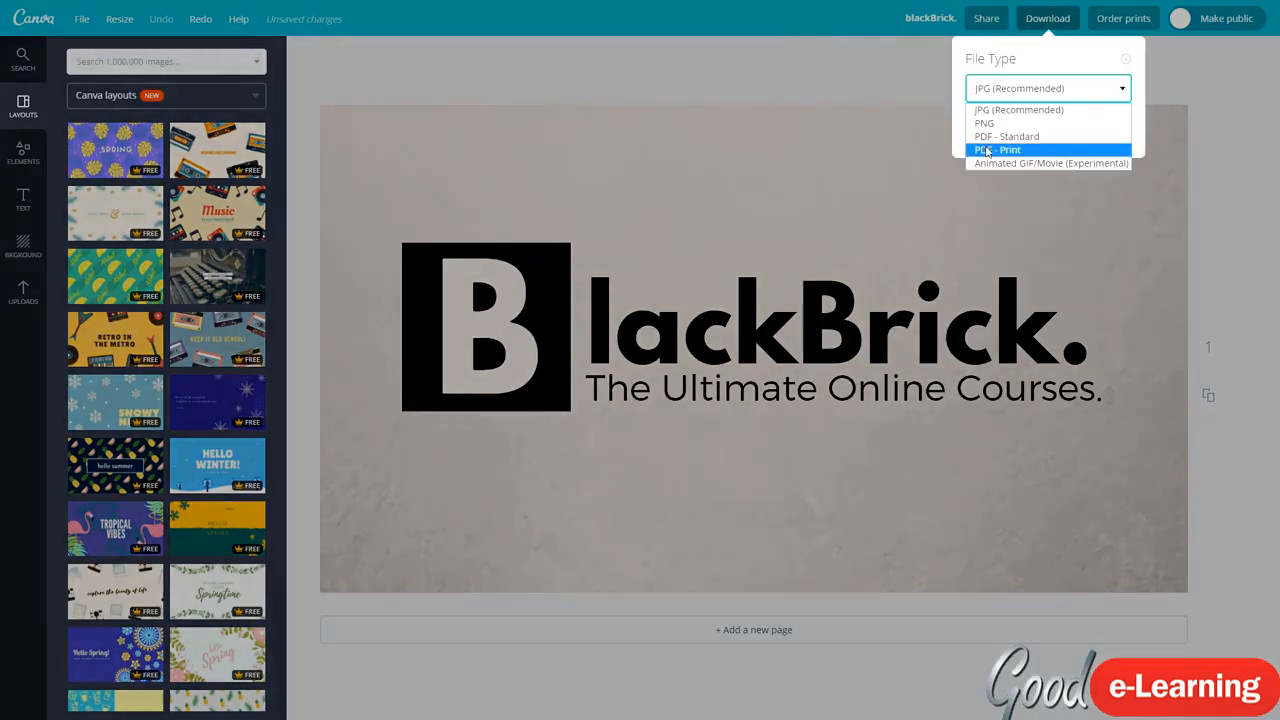
pyautogui.click(1219, 102)
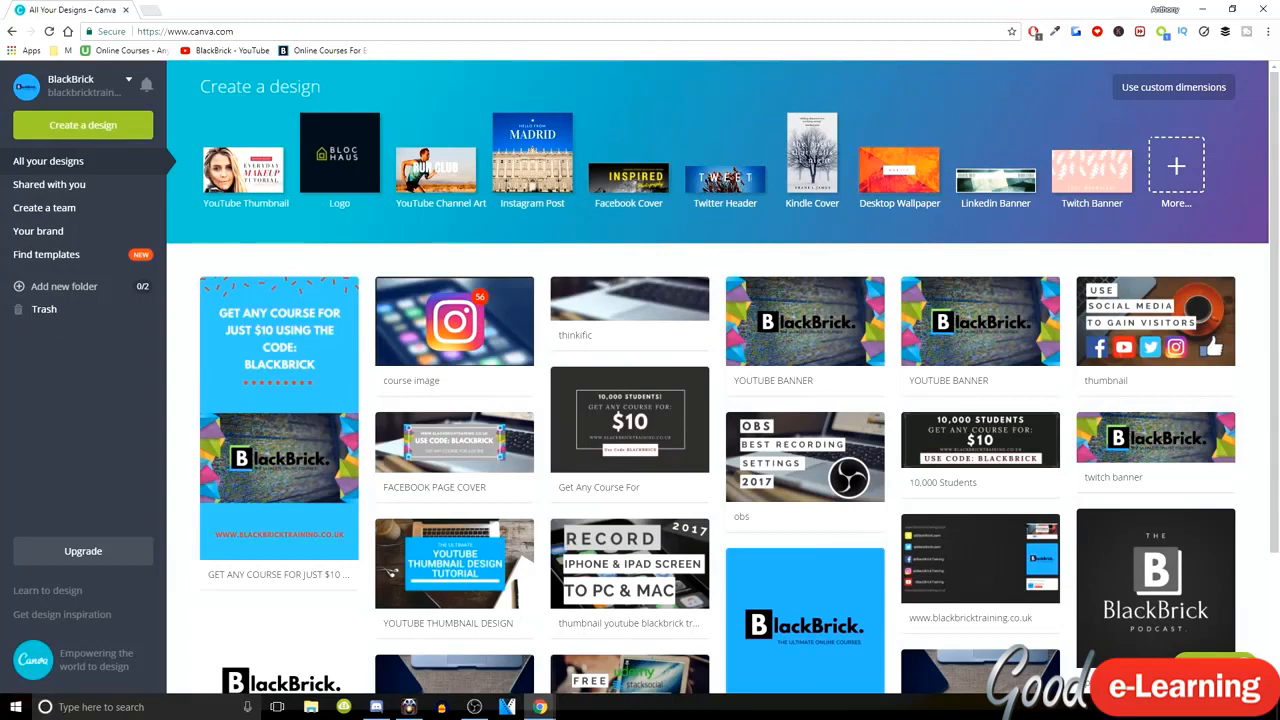
# - From the home page, open the course image, Get Any Course For, thumbnail and YOUTUBE BANNER designs in separate browser tabs
pyautogui.rightClick(427, 307)
pyautogui.click(470, 318)
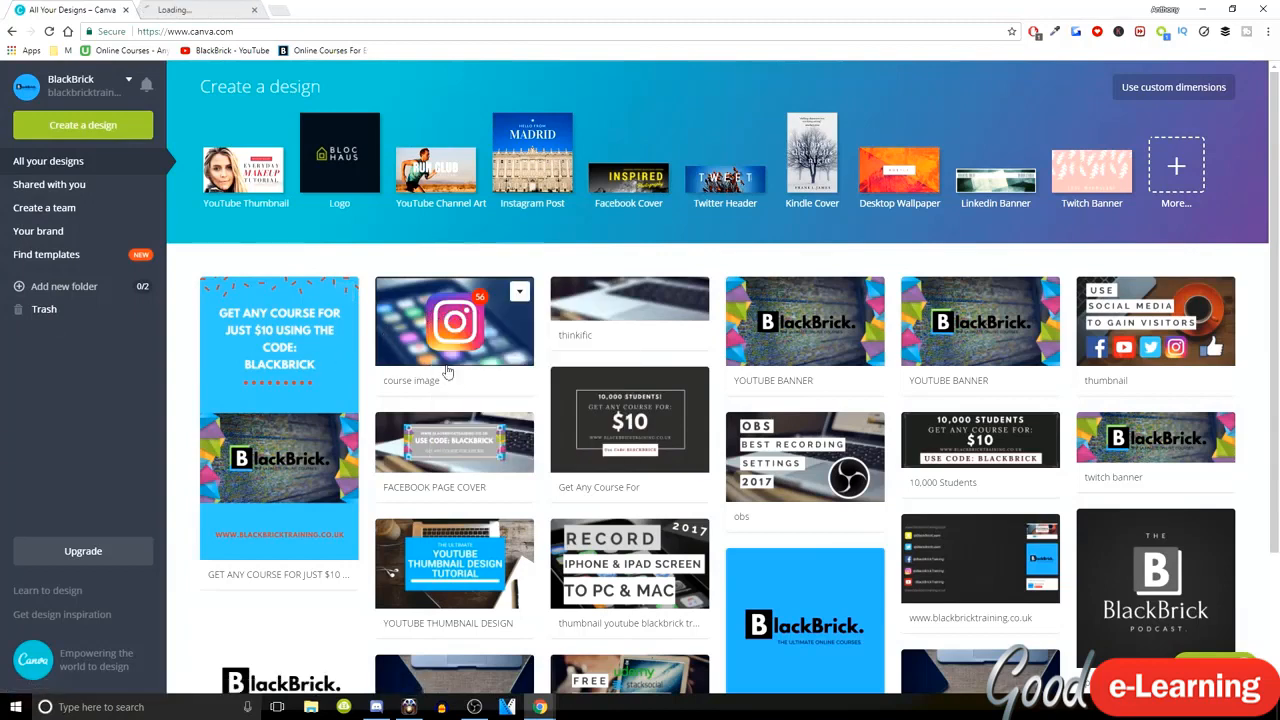
pyautogui.scroll(-2, 595, 300)
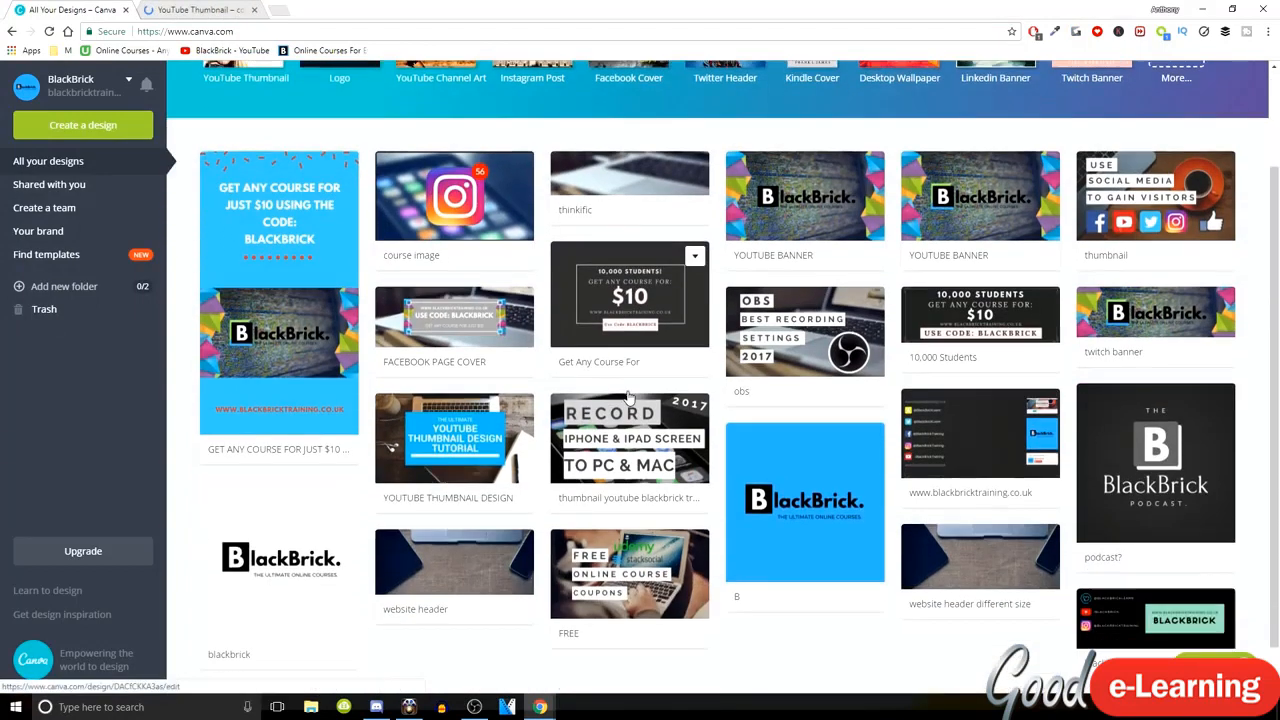
pyautogui.rightClick(617, 288)
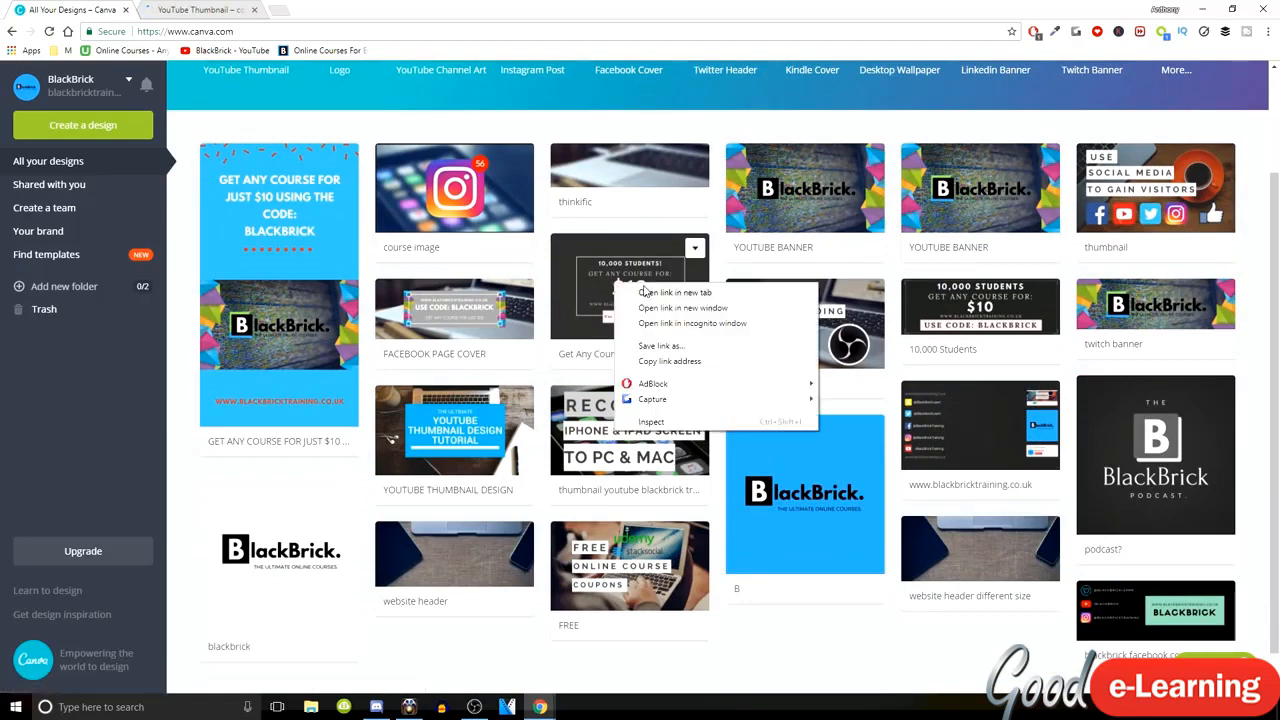
pyautogui.click(648, 291)
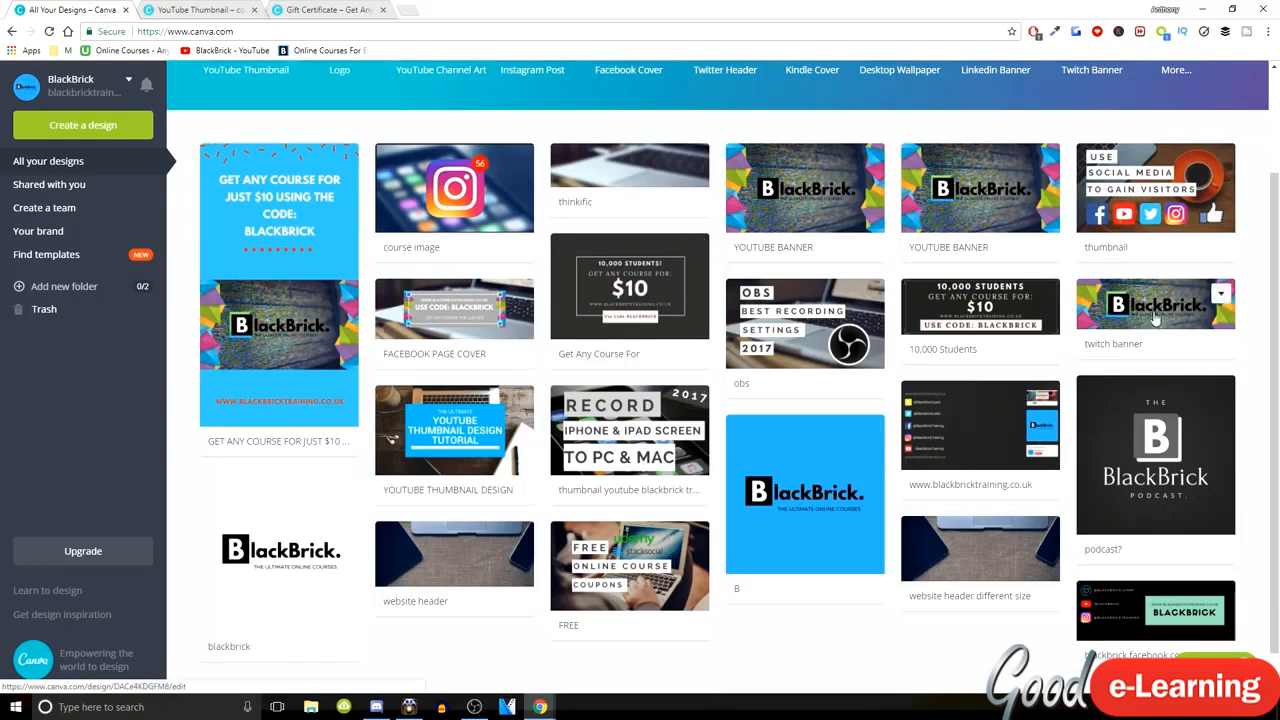
pyautogui.rightClick(1078, 180)
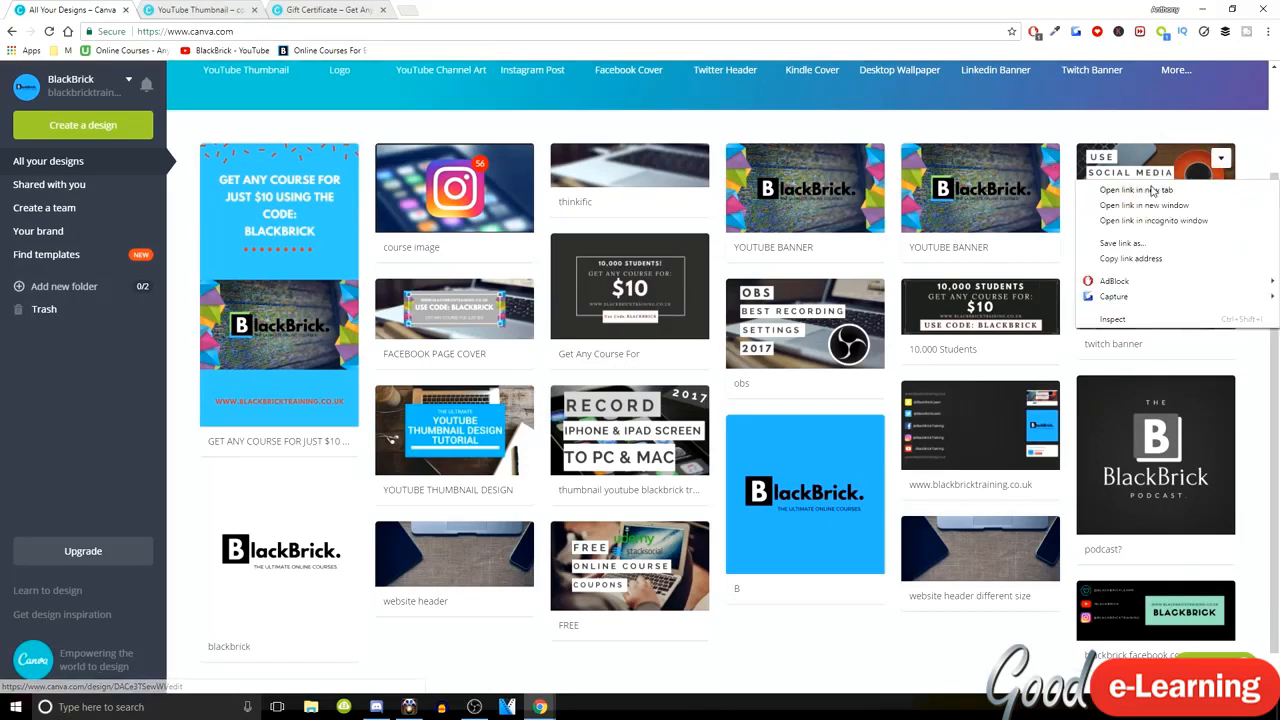
pyautogui.click(1115, 188)
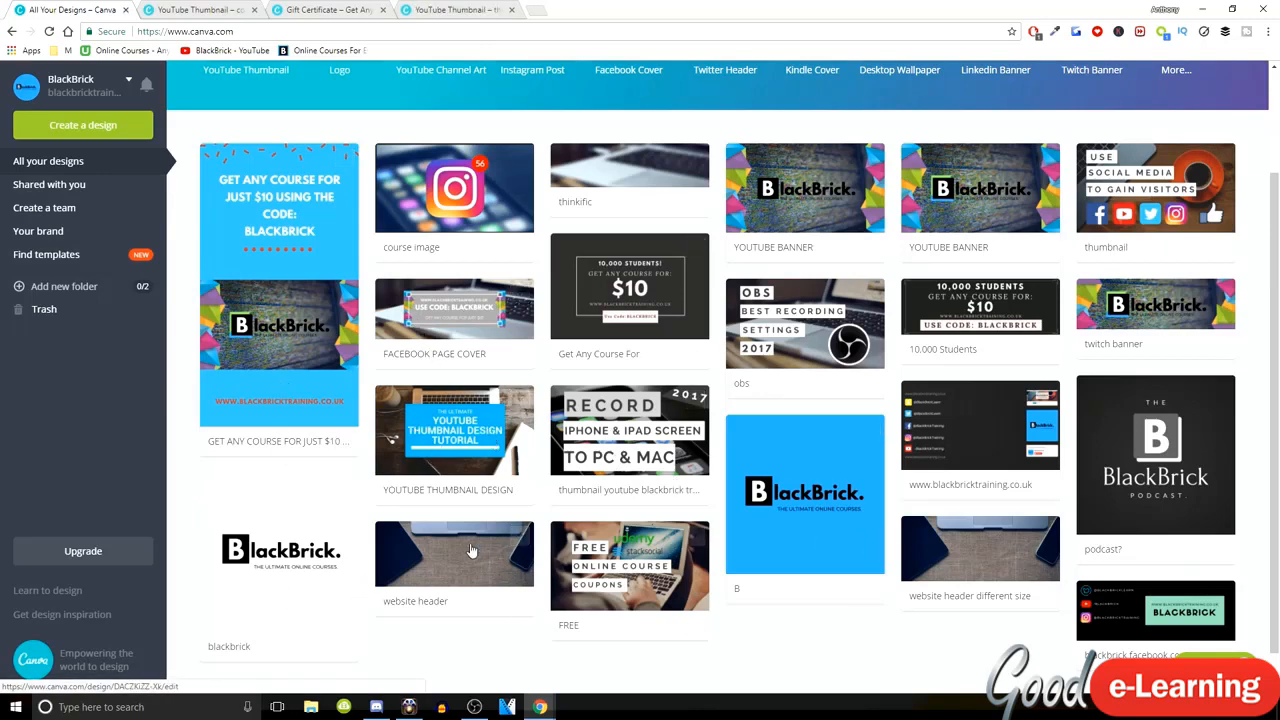
pyautogui.click(976, 201)
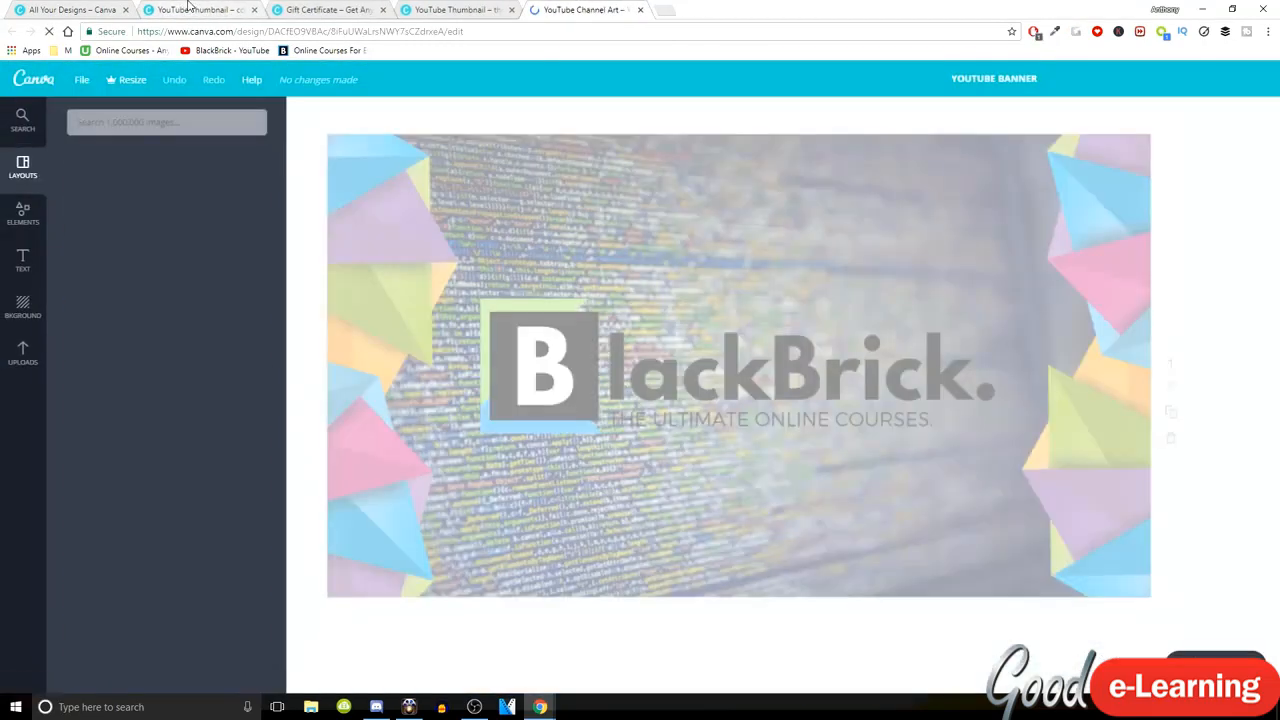
# - Switch to the course image design and look through its pages
pyautogui.click(190, 9)
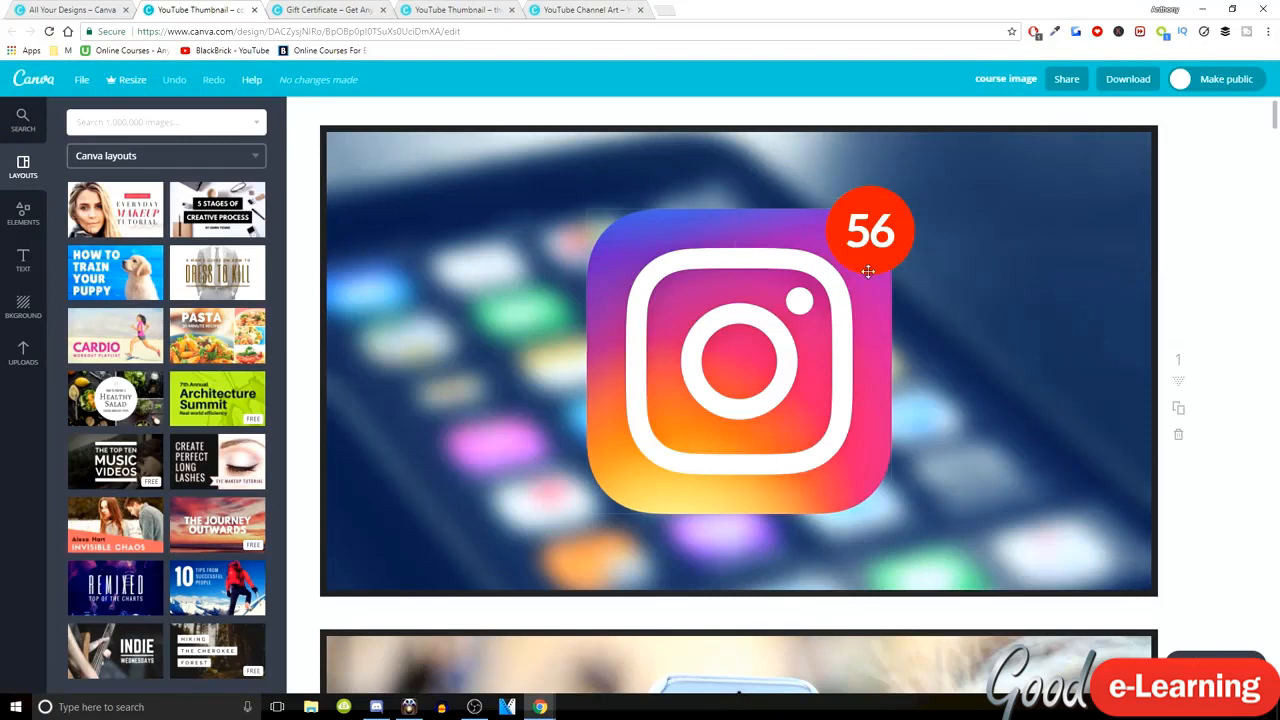
pyautogui.scroll(-5, 711, 340)
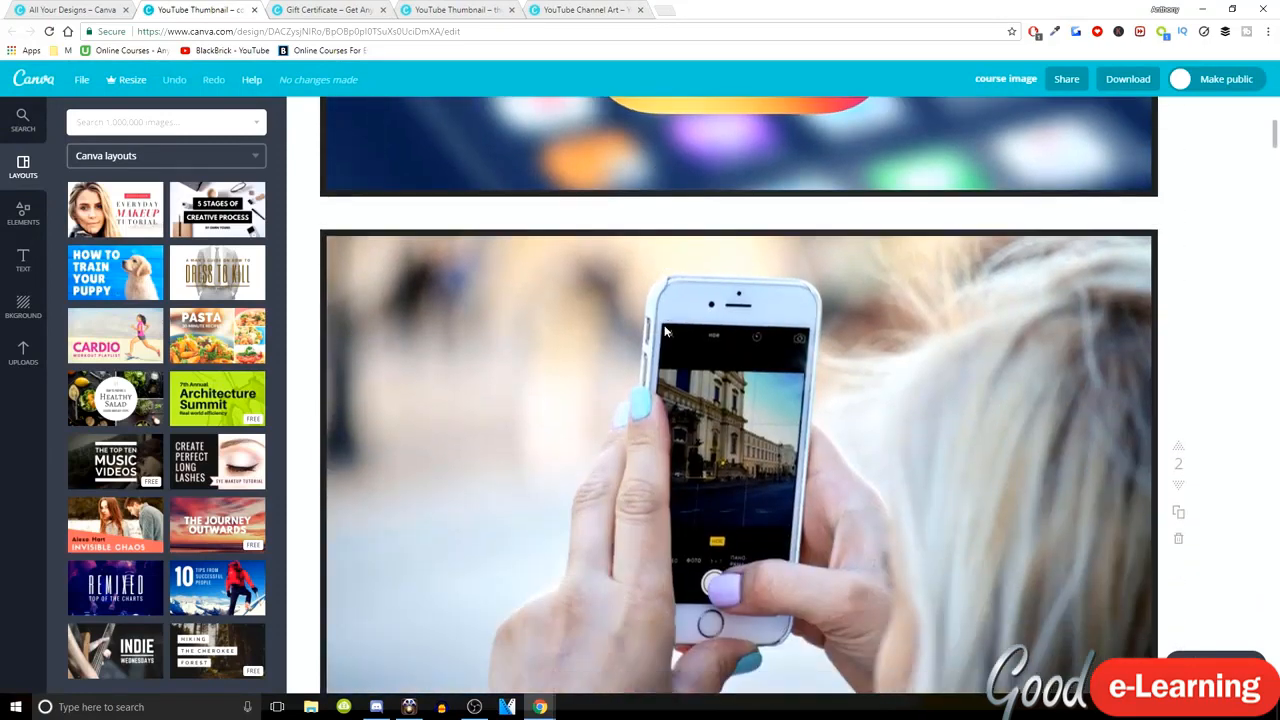
pyautogui.scroll(-5, 680, 335)
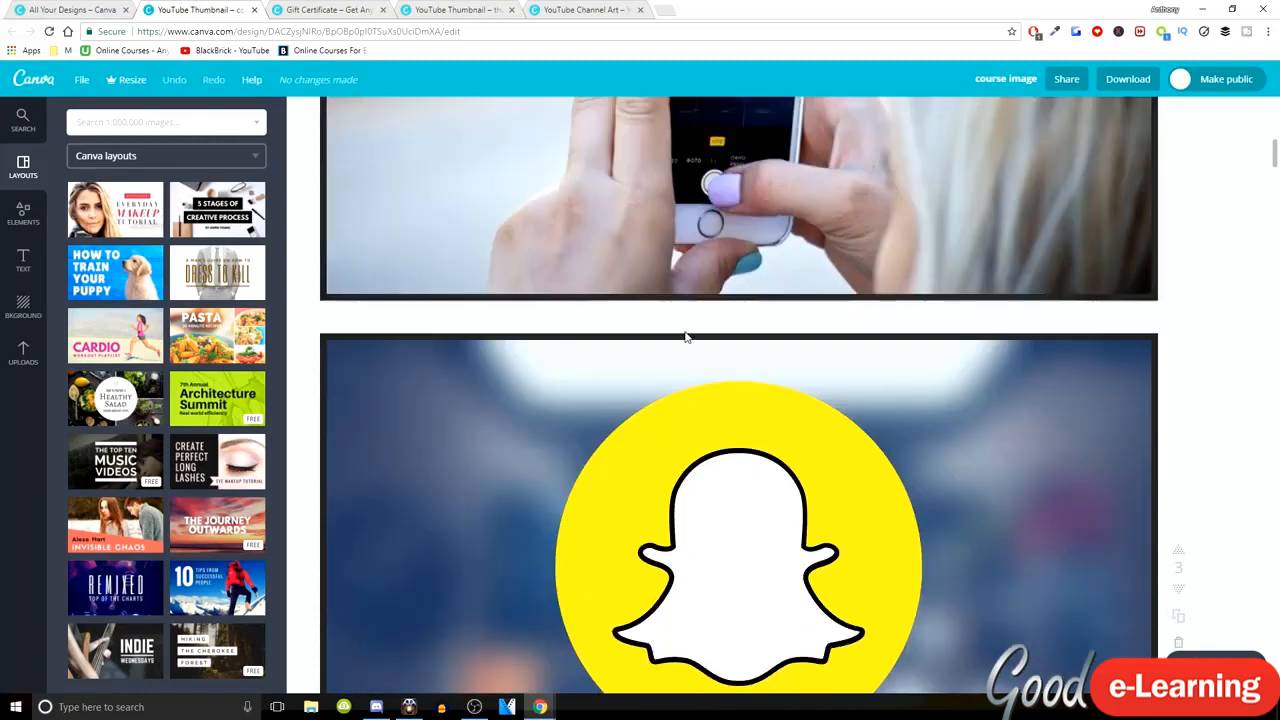
pyautogui.scroll(-5, 700, 360)
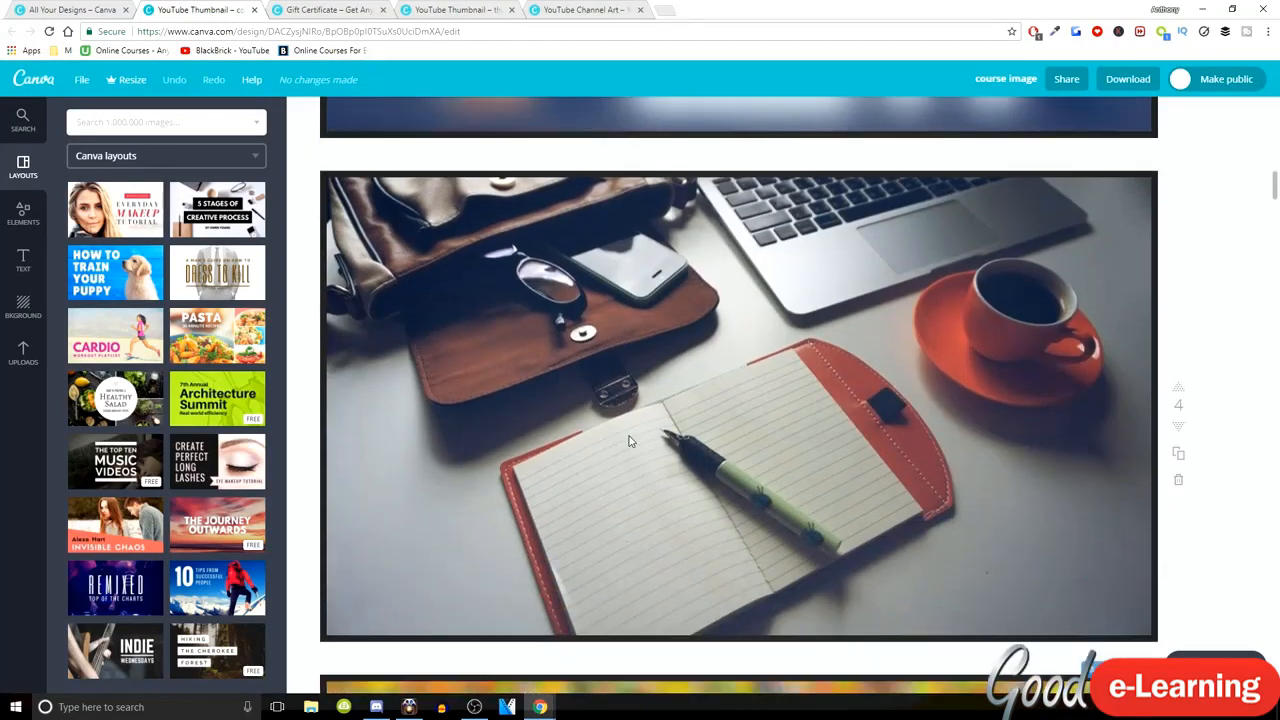
pyautogui.scroll(-10, 630, 441)
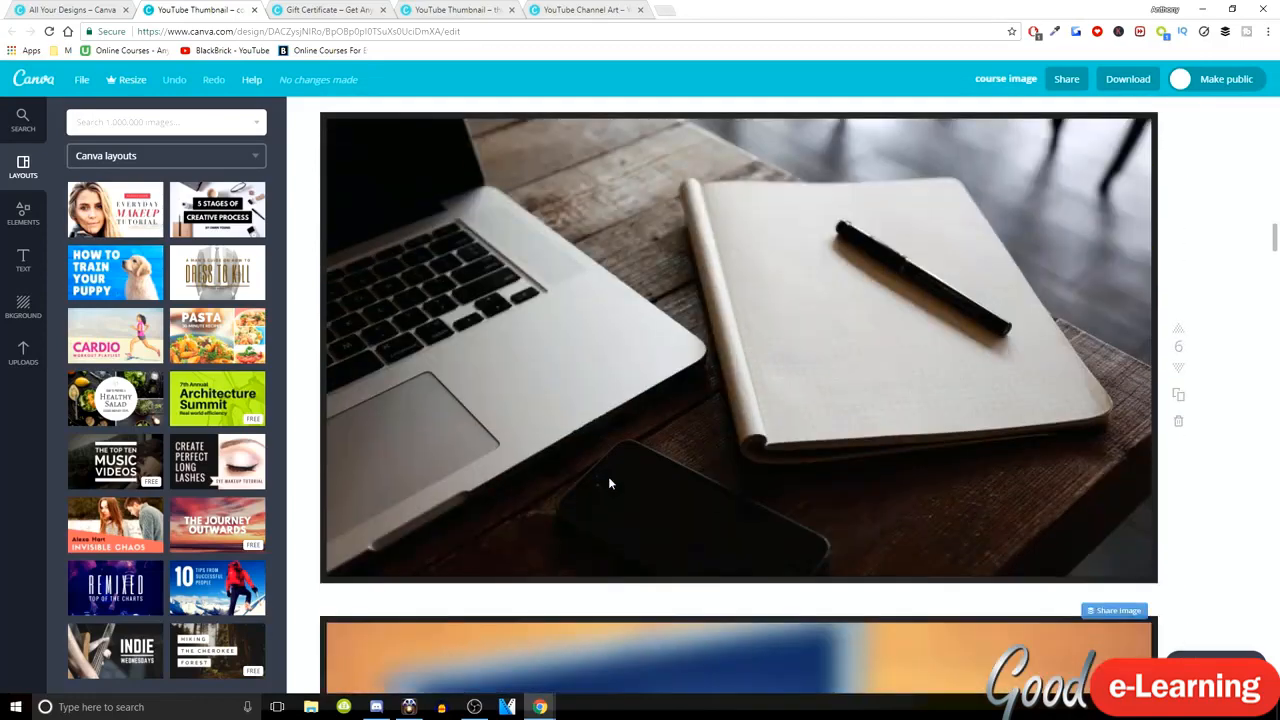
pyautogui.scroll(-20, 608, 483)
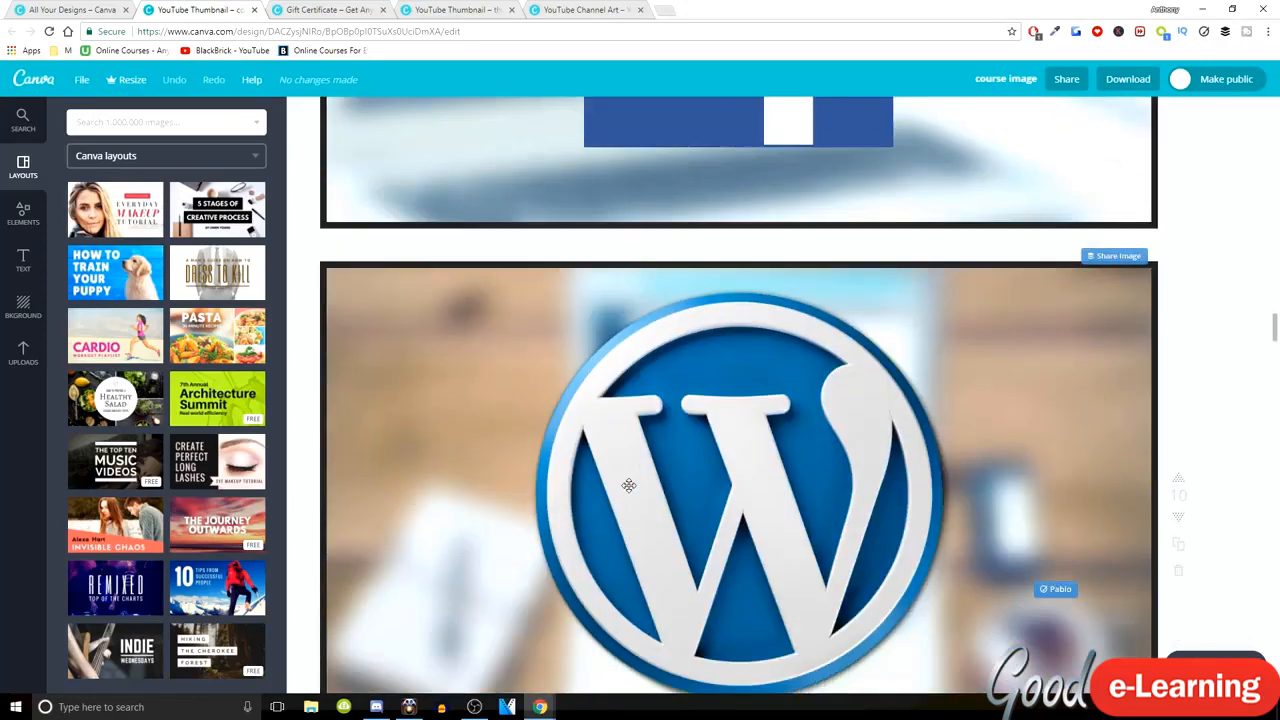
pyautogui.scroll(-20, 628, 485)
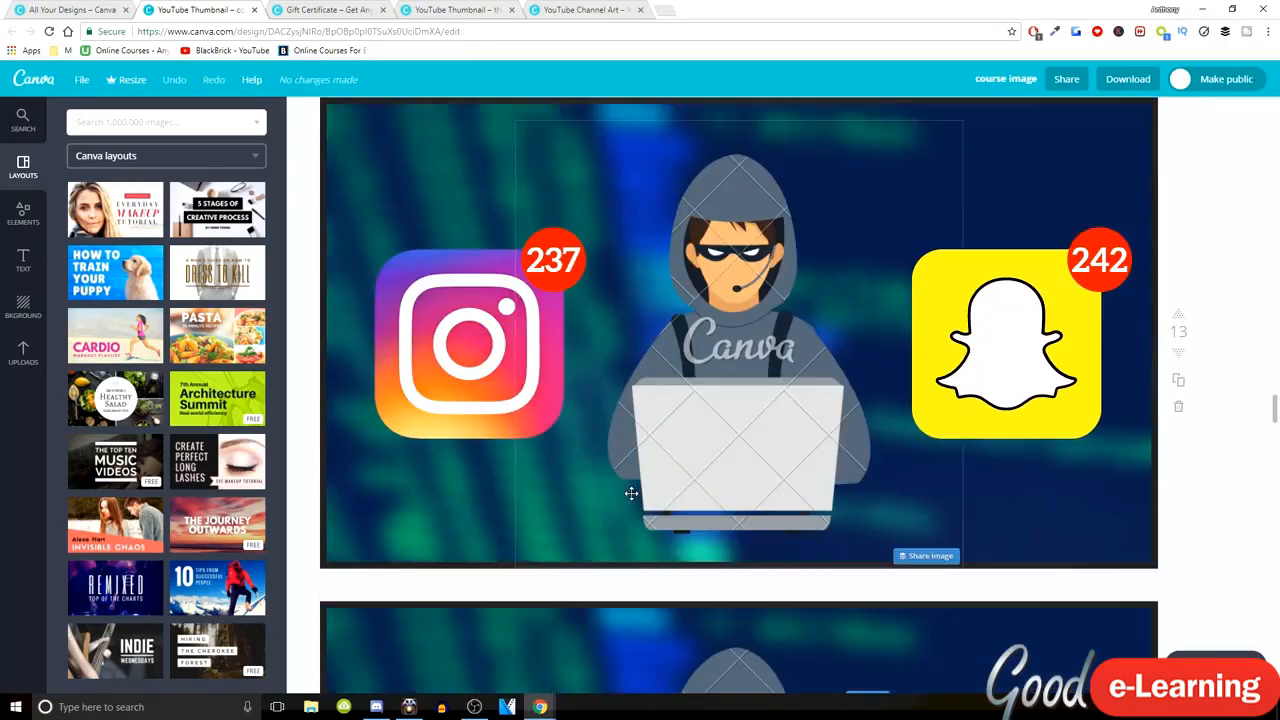
pyautogui.scroll(-15, 631, 493)
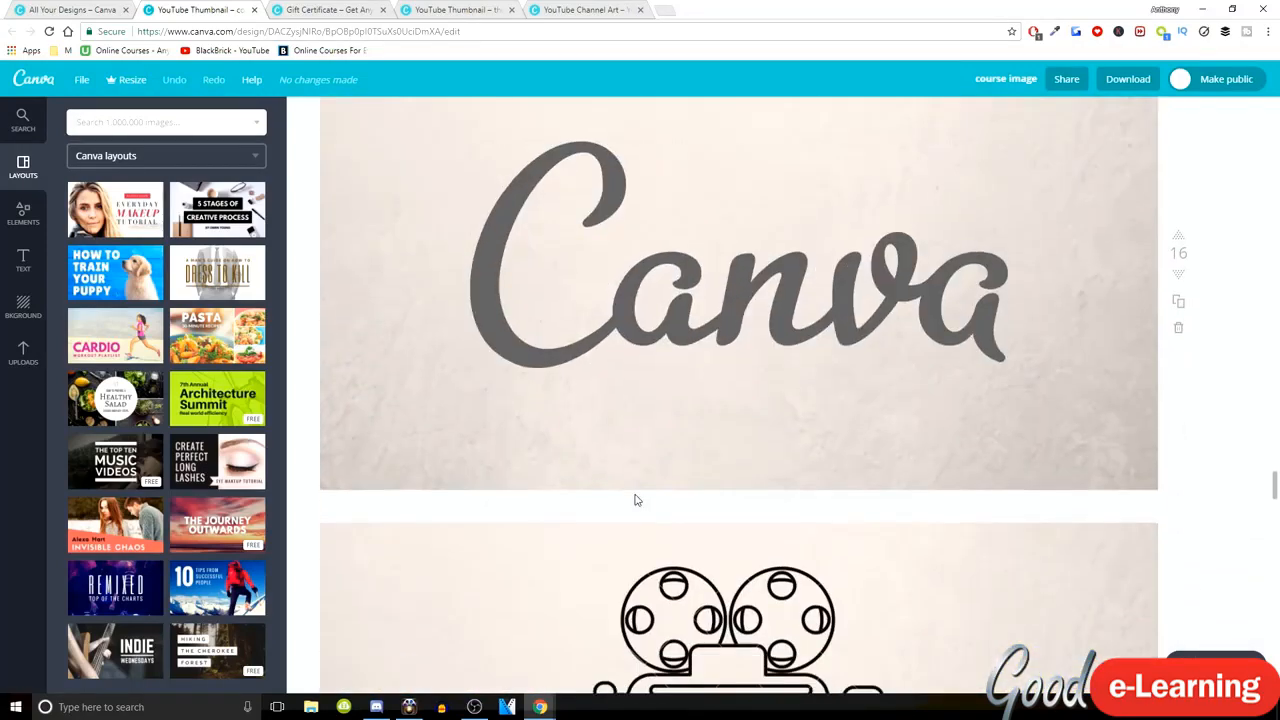
pyautogui.scroll(-15, 636, 498)
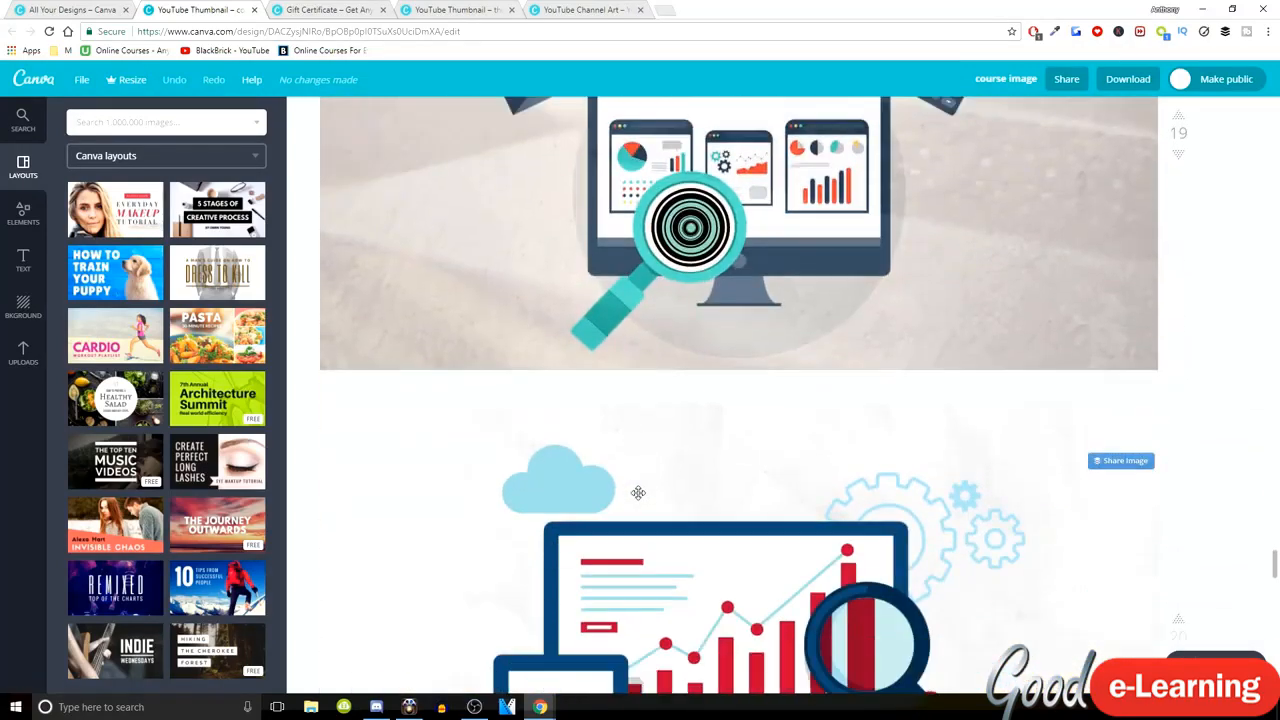
pyautogui.scroll(-3, 638, 492)
pyautogui.scroll(9, 620, 480)
pyautogui.scroll(-3, 584, 459)
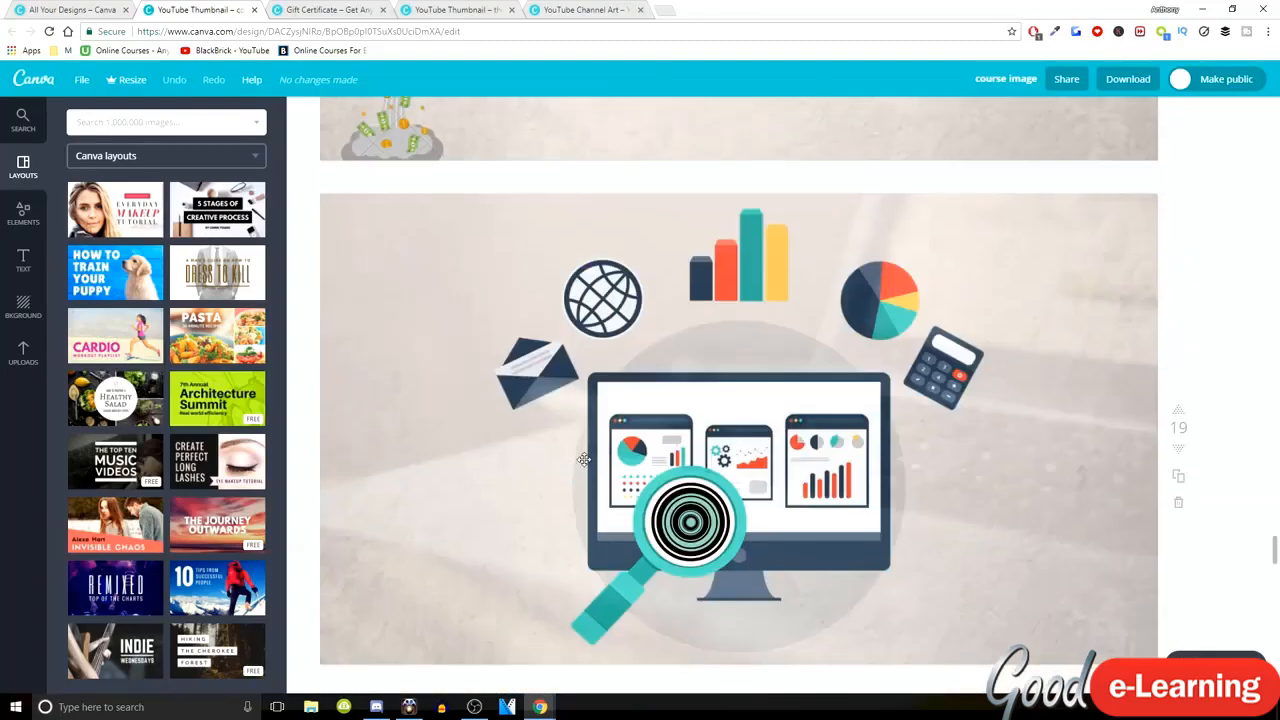
# - Examine the remaining page artwork in the course image design, going back through its pages to the first one
pyautogui.scroll(-14, 586, 461)
pyautogui.scroll(7, 562, 486)
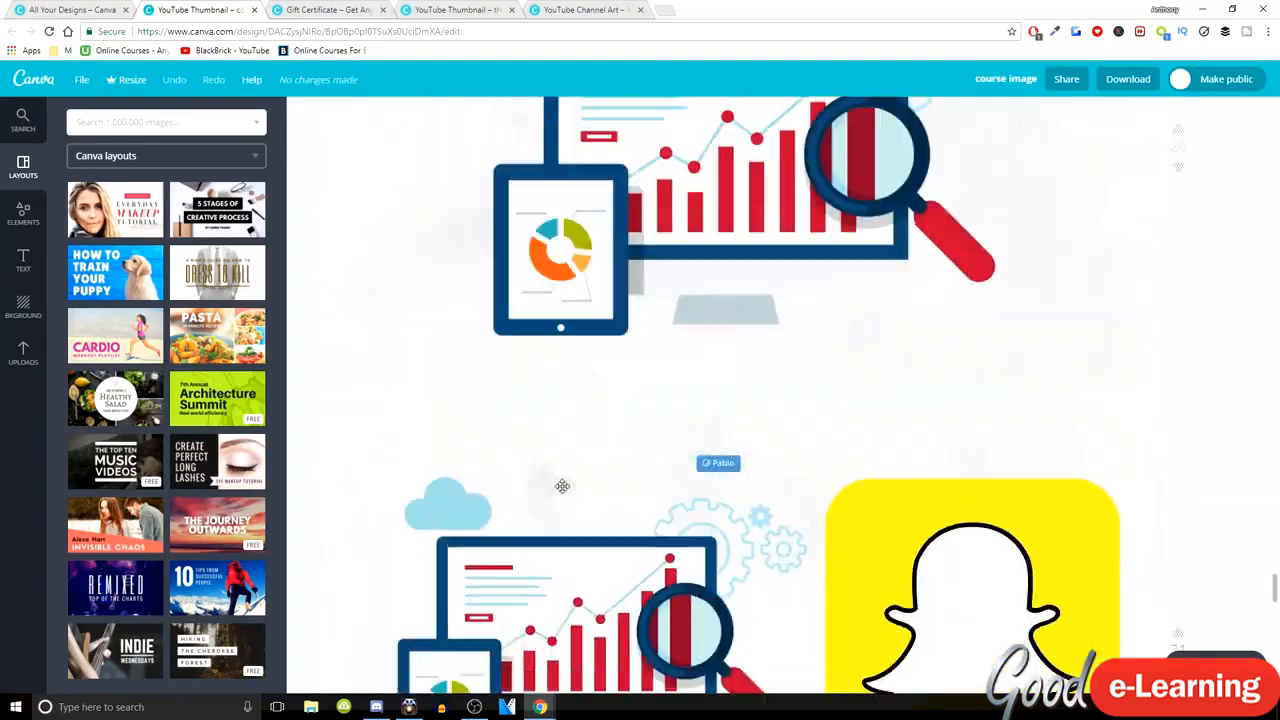
pyautogui.scroll(4, 668, 395)
pyautogui.scroll(20, 596, 417)
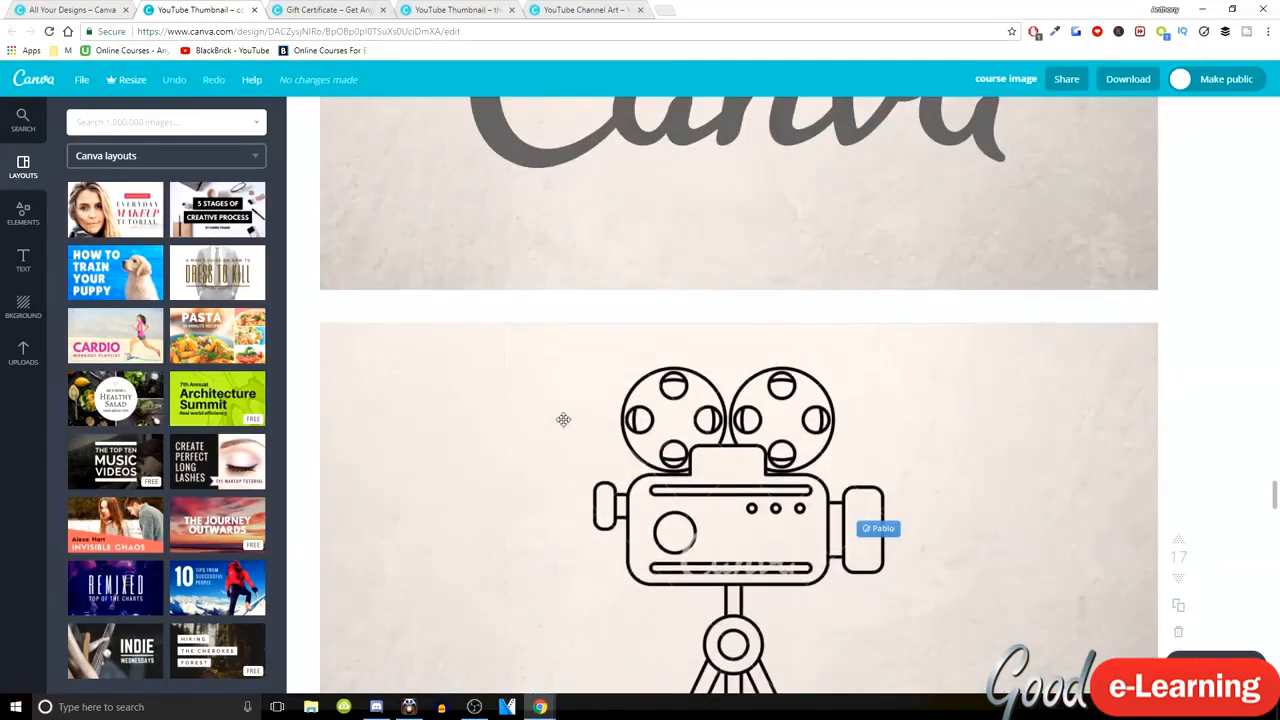
pyautogui.scroll(20, 611, 442)
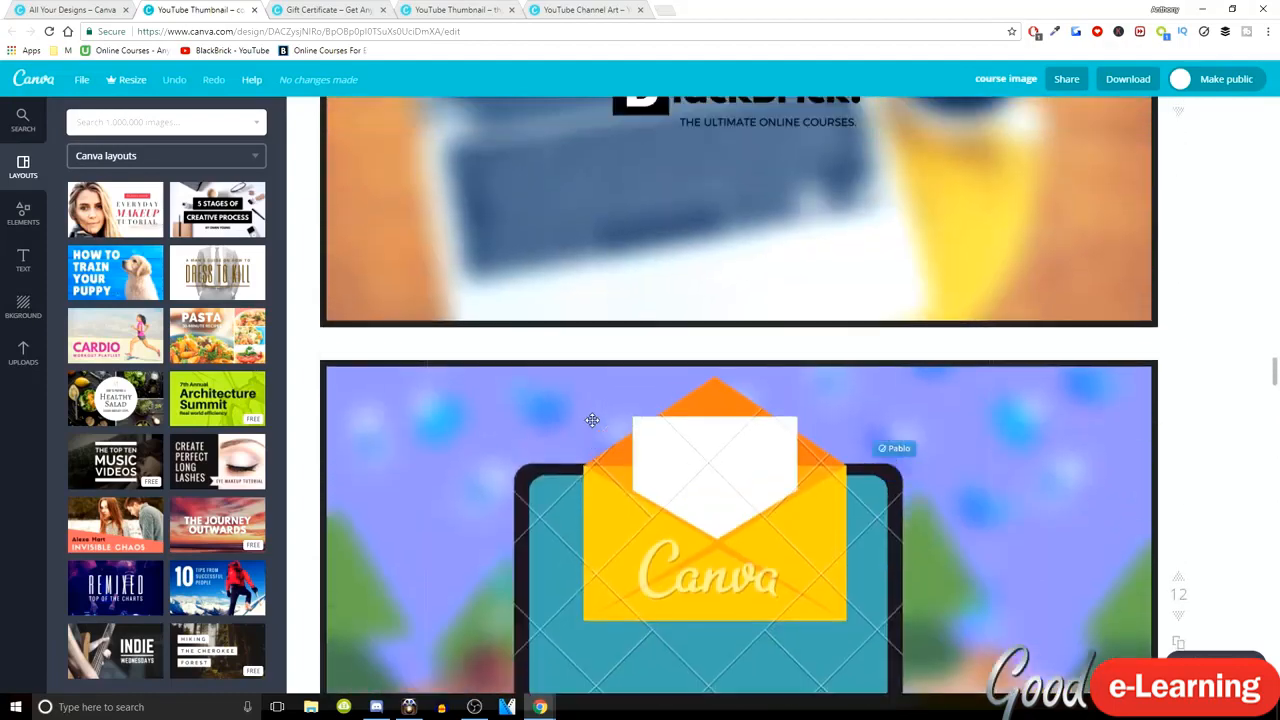
pyautogui.scroll(12, 583, 545)
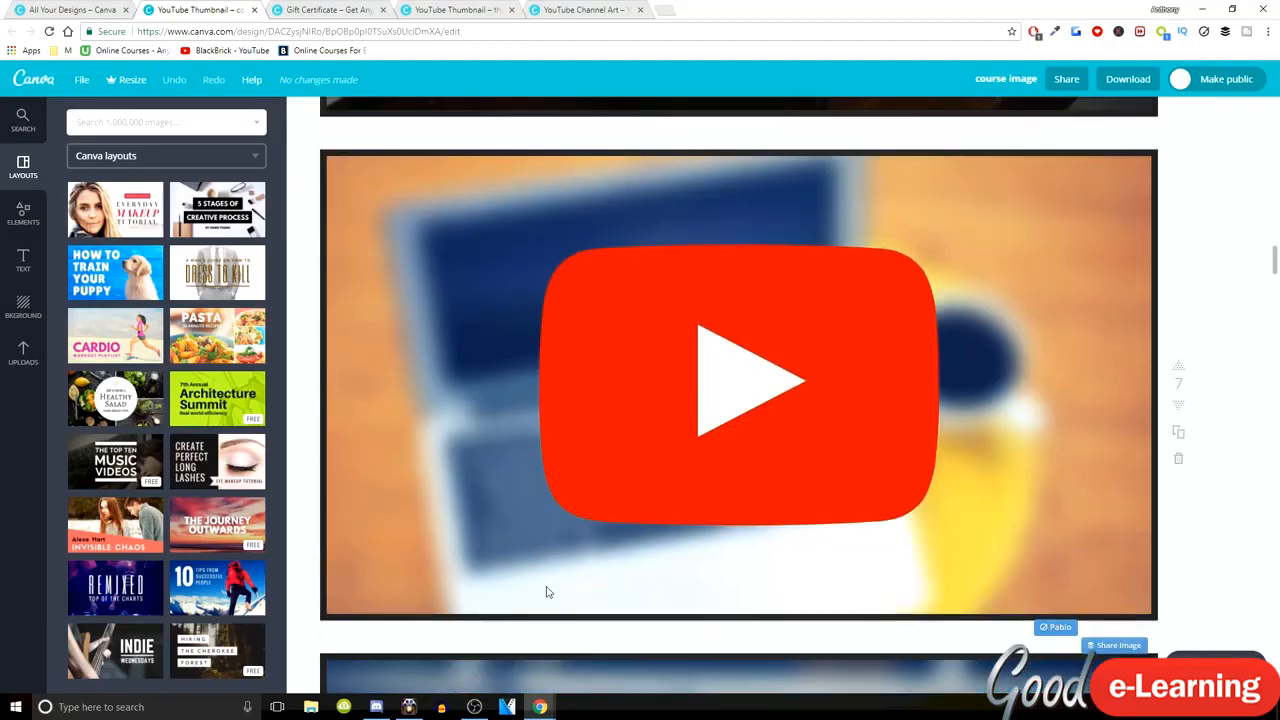
pyautogui.scroll(12, 713, 476)
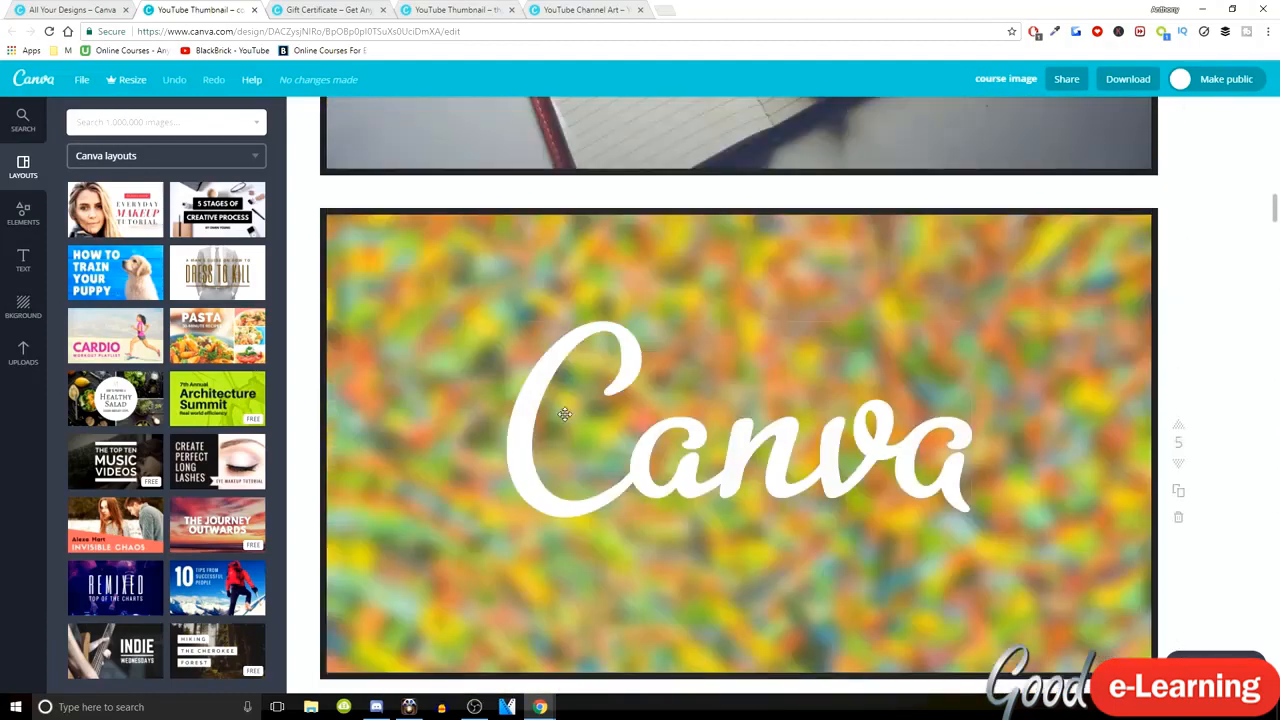
pyautogui.scroll(10, 855, 507)
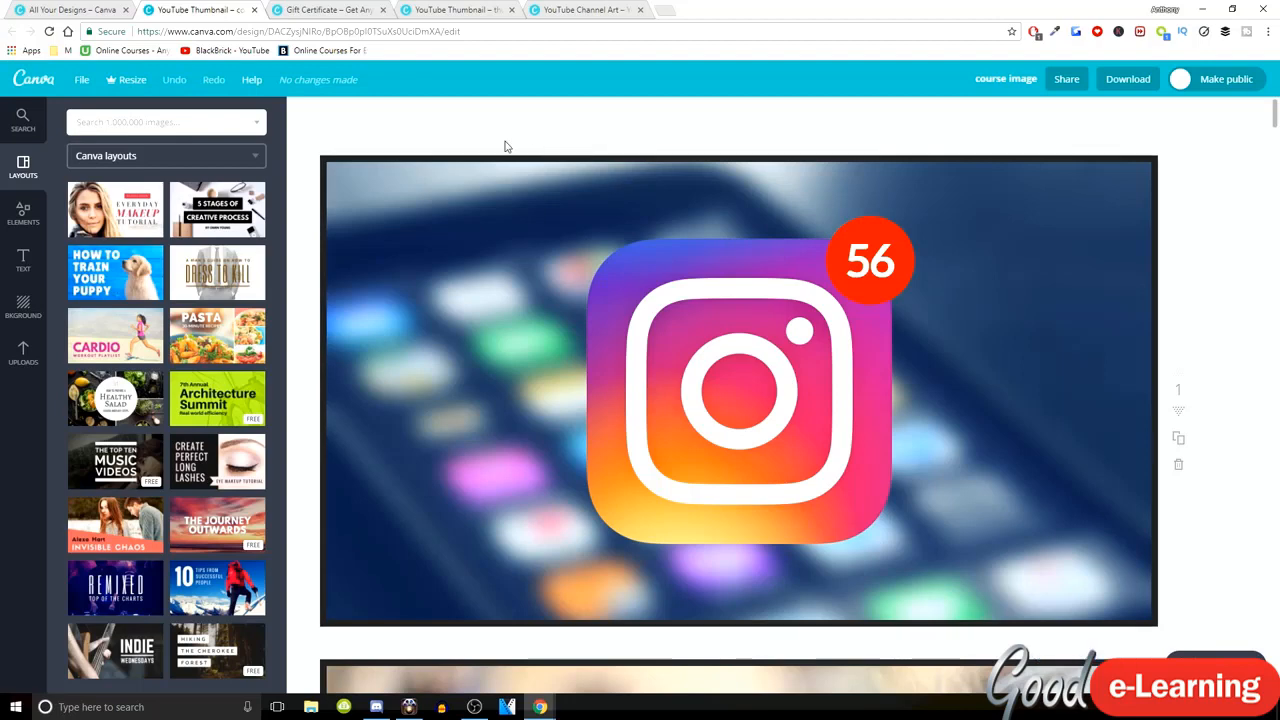
# - Switch to the Get Any Course For gift certificate design and look over its text and layout
pyautogui.click(310, 9)
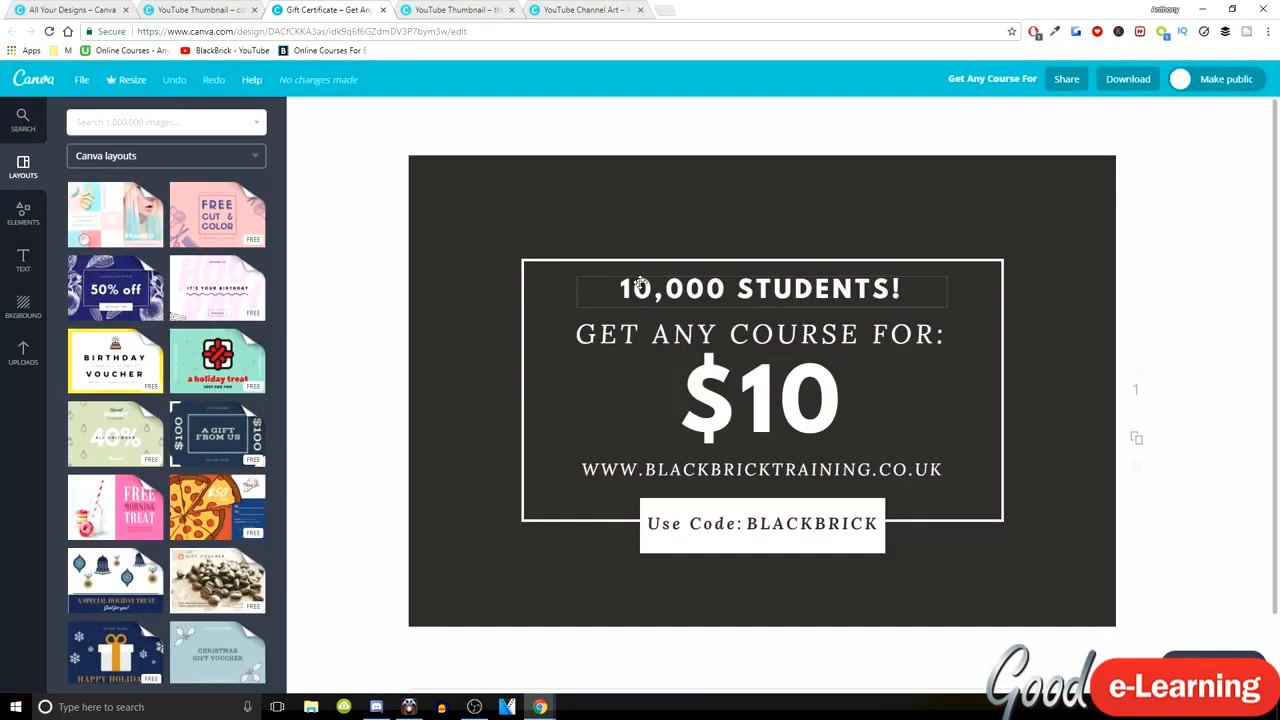
pyautogui.click(590, 275)
pyautogui.click(598, 248)
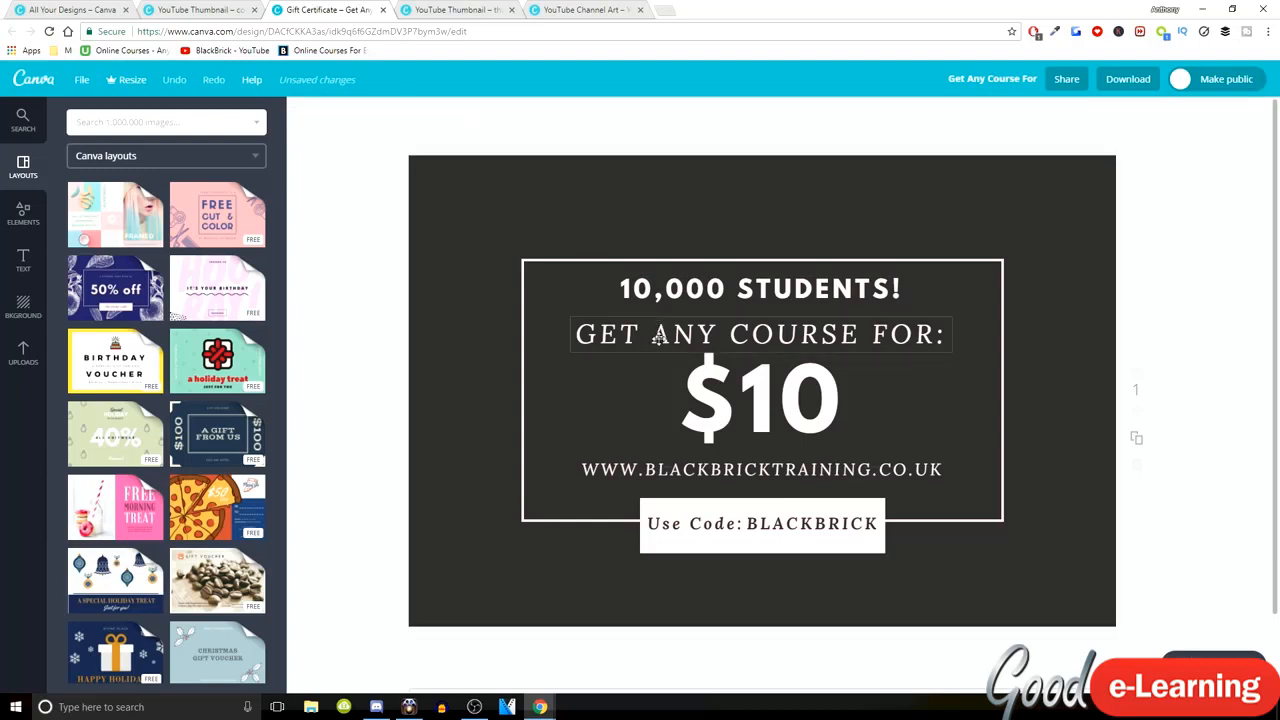